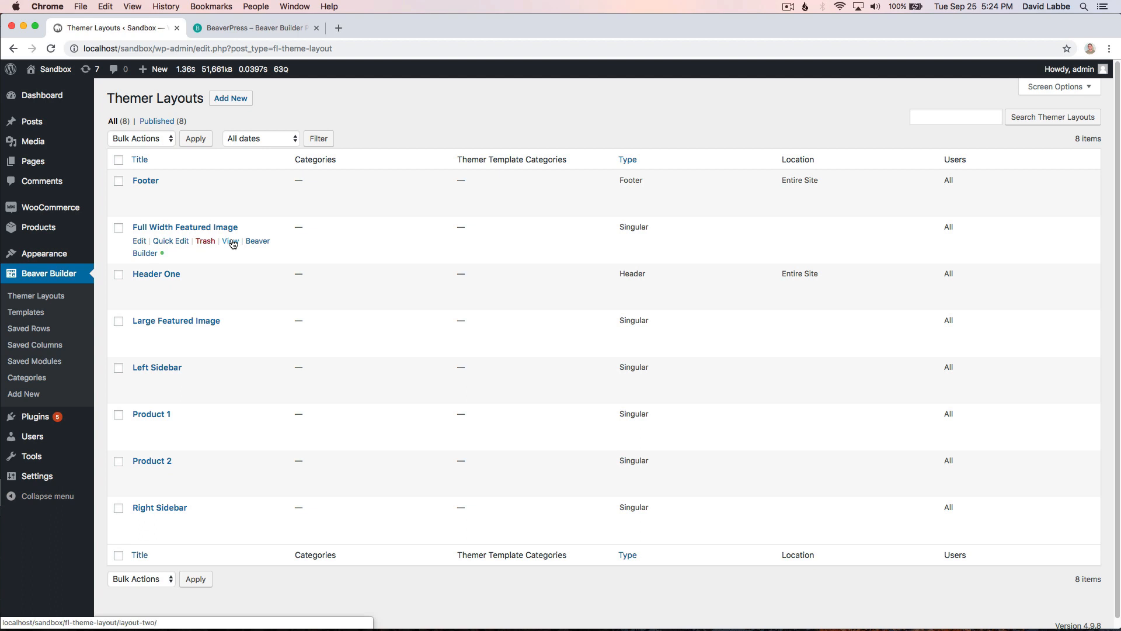
- View the Full Width Featured Image layout on the site down to its comment form, and return to the Themer Layouts list
{"action": "left_click", "coordinate": [231, 241]}
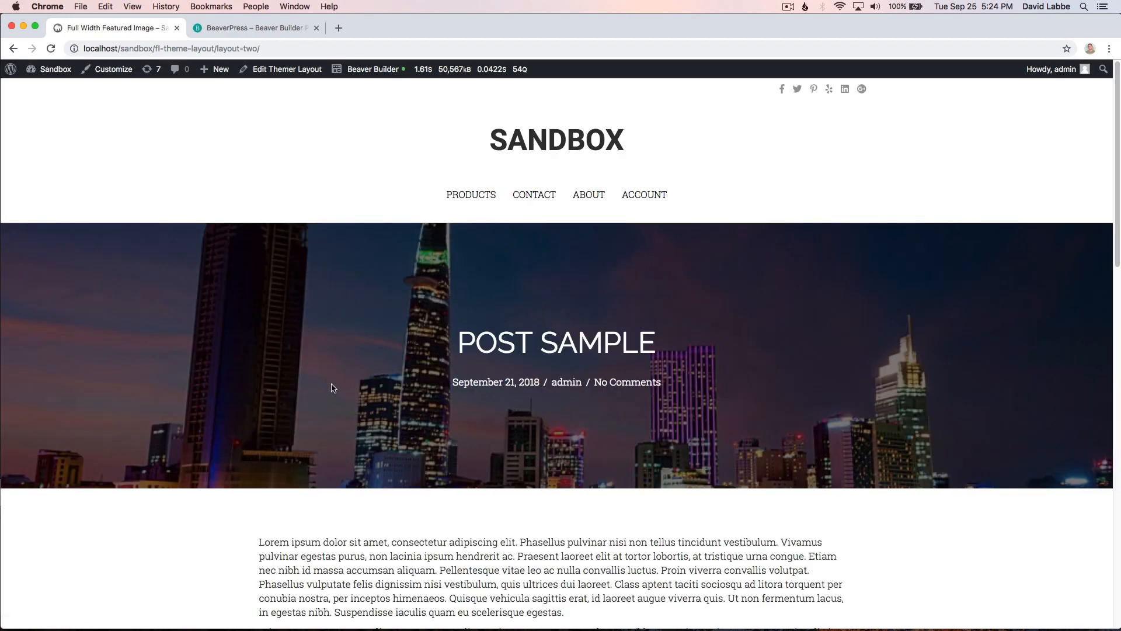
{"action": "scroll", "coordinate": [330, 382], "scroll_direction": "down", "scroll_amount": 10}
{"action": "scroll", "coordinate": [338, 386], "scroll_direction": "down", "scroll_amount": 8}
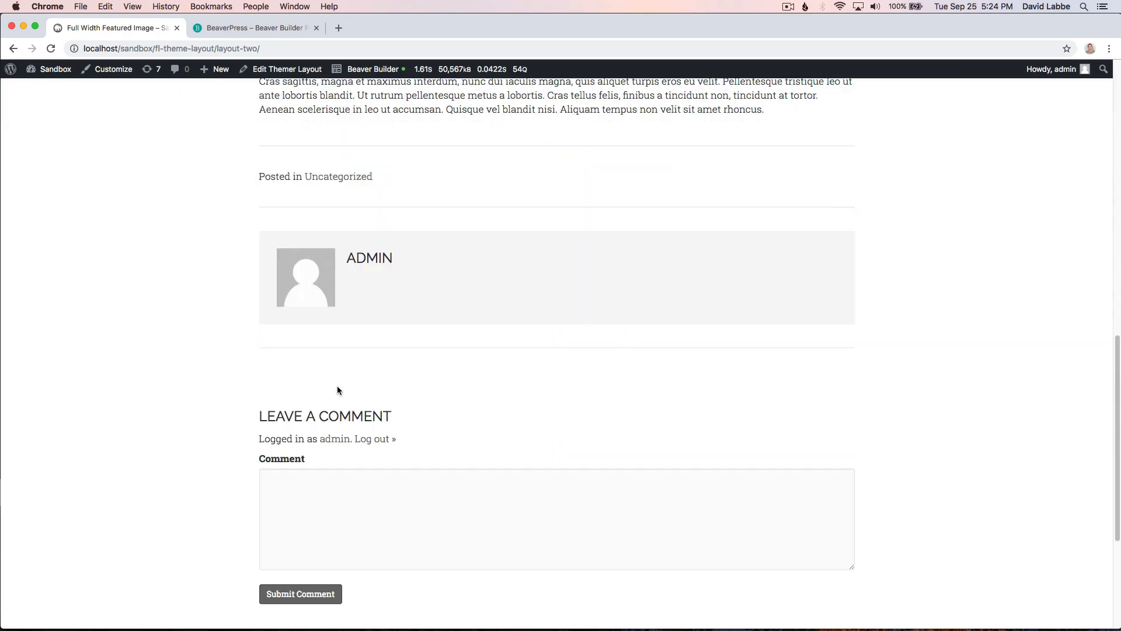
{"action": "scroll", "coordinate": [338, 386], "scroll_direction": "up", "scroll_amount": 8}
{"action": "scroll", "coordinate": [338, 389], "scroll_direction": "up", "scroll_amount": 12}
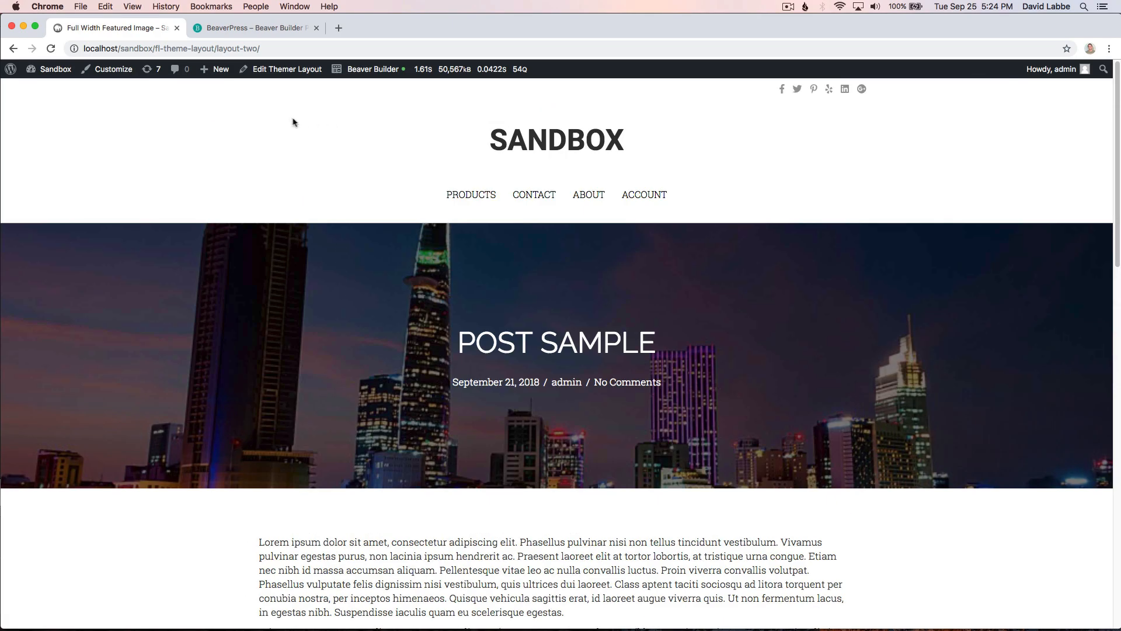
{"action": "key", "text": "super+bracketleft"}
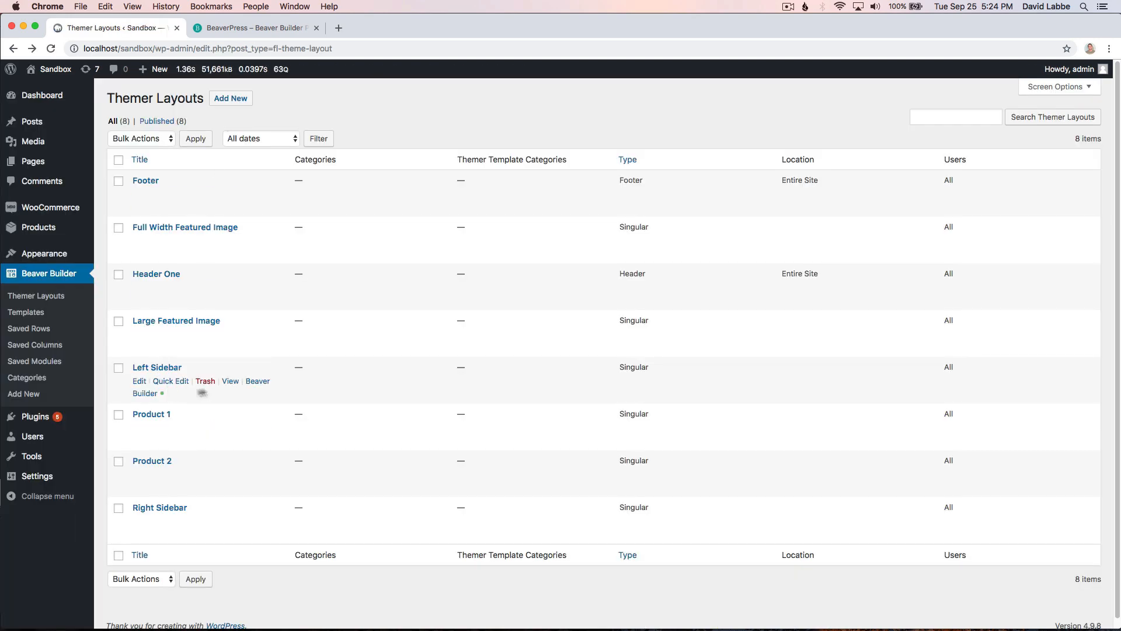
- View the Left Sidebar layout on the site, examine its sidebar and content, and return to the Themer Layouts list
{"action": "left_click", "coordinate": [231, 382]}
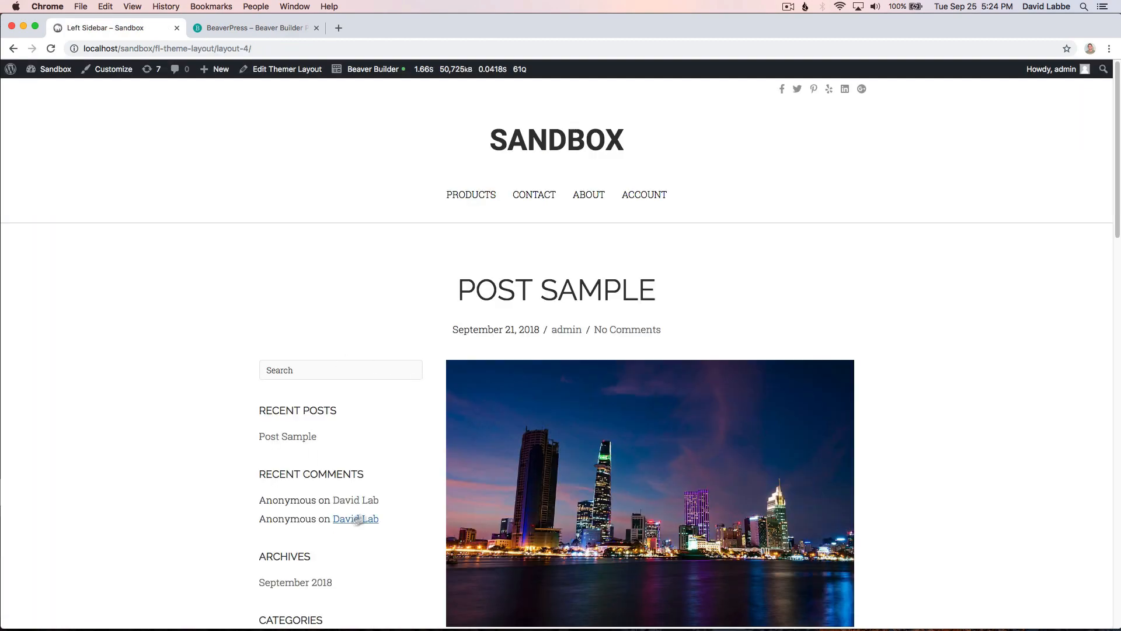
{"action": "scroll", "coordinate": [686, 465], "scroll_direction": "down", "scroll_amount": 1}
{"action": "scroll", "coordinate": [687, 466], "scroll_direction": "down", "scroll_amount": 5}
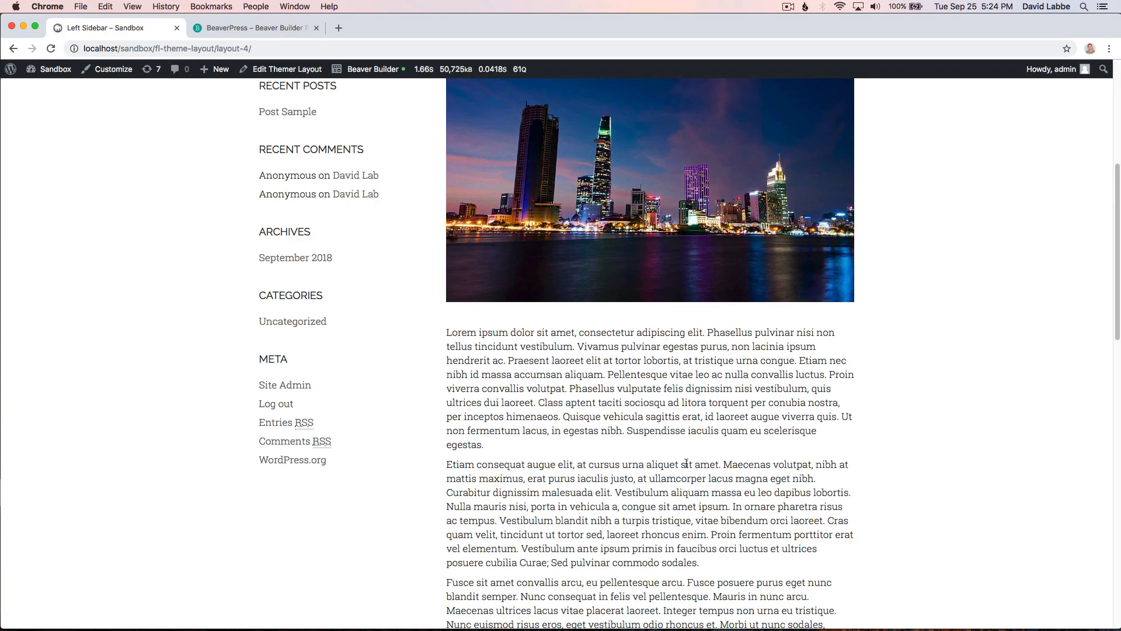
{"action": "scroll", "coordinate": [686, 463], "scroll_direction": "down", "scroll_amount": 6}
{"action": "scroll", "coordinate": [686, 463], "scroll_direction": "up", "scroll_amount": 8}
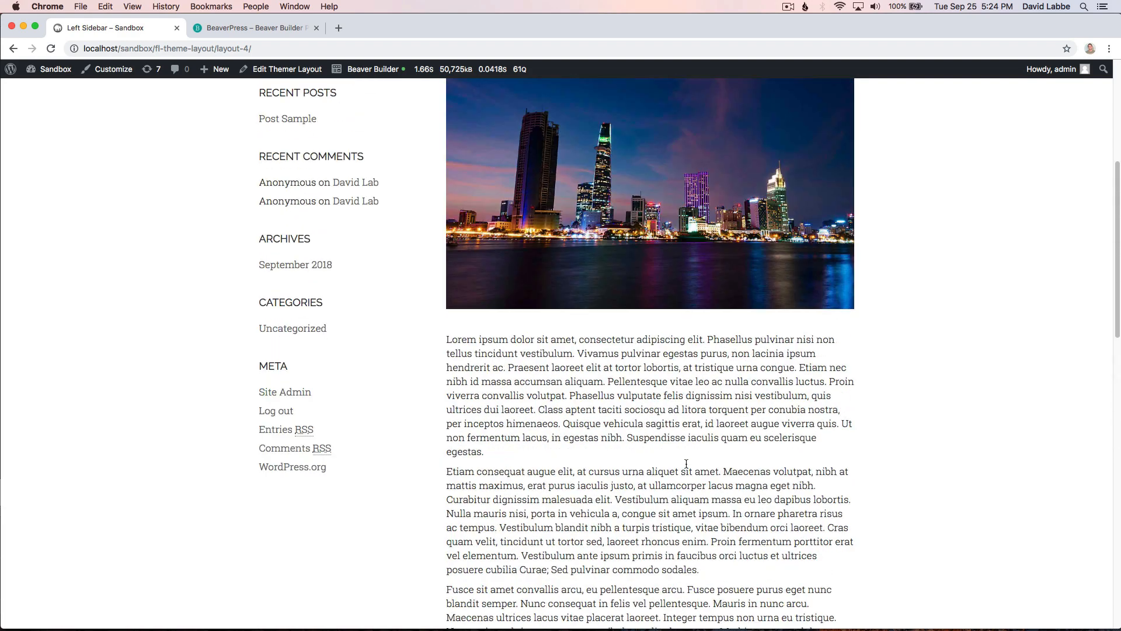
{"action": "scroll", "coordinate": [686, 463], "scroll_direction": "up", "scroll_amount": 4}
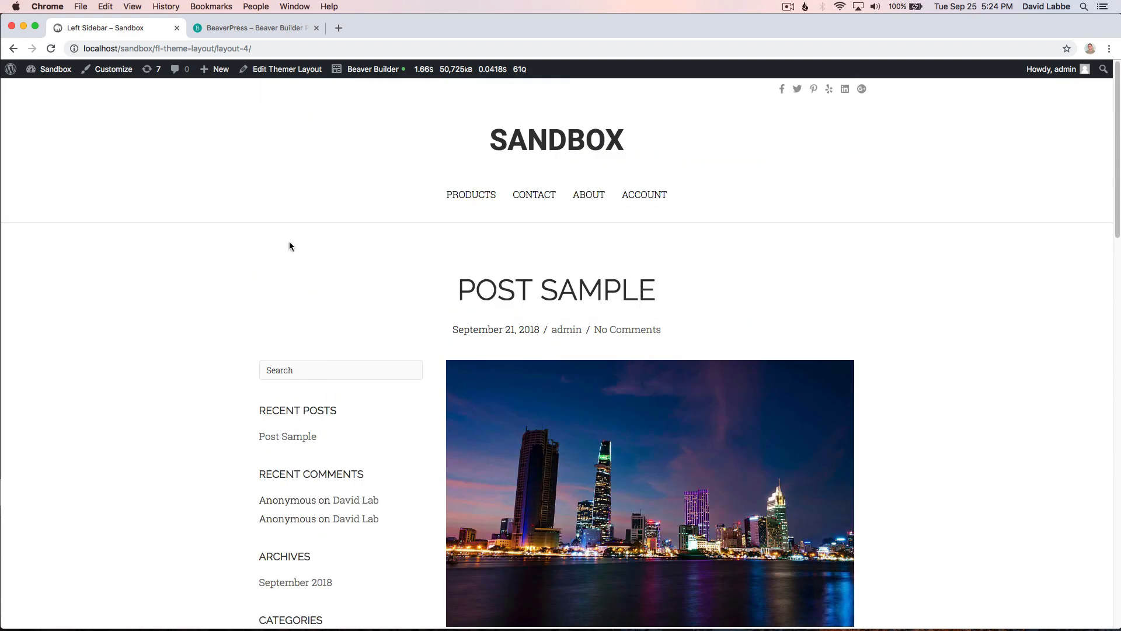
{"action": "key", "text": "super+bracketleft"}
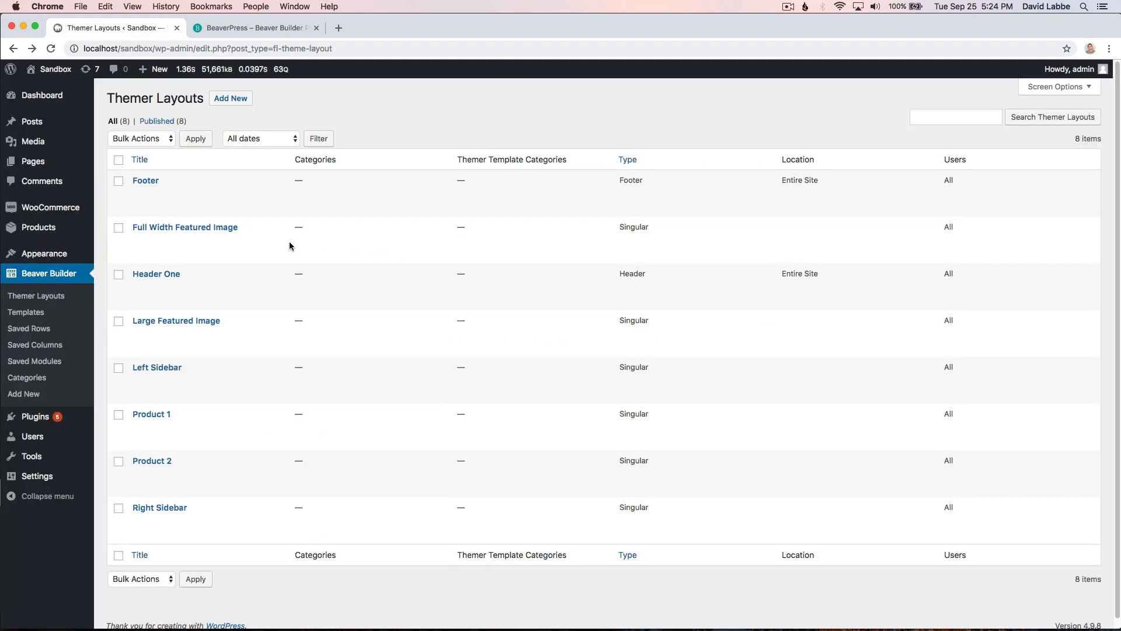
- Open the Post Sample post for editing and examine its available templates without changing the selection
{"action": "mouse_move", "coordinate": [289, 241]}
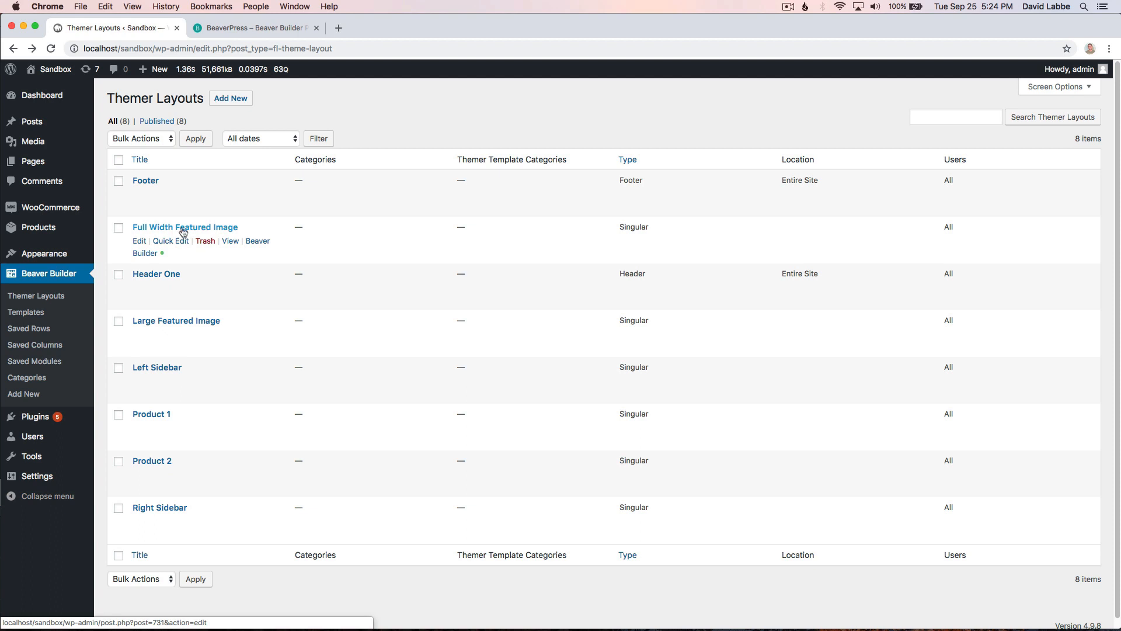
{"action": "left_click", "coordinate": [44, 123]}
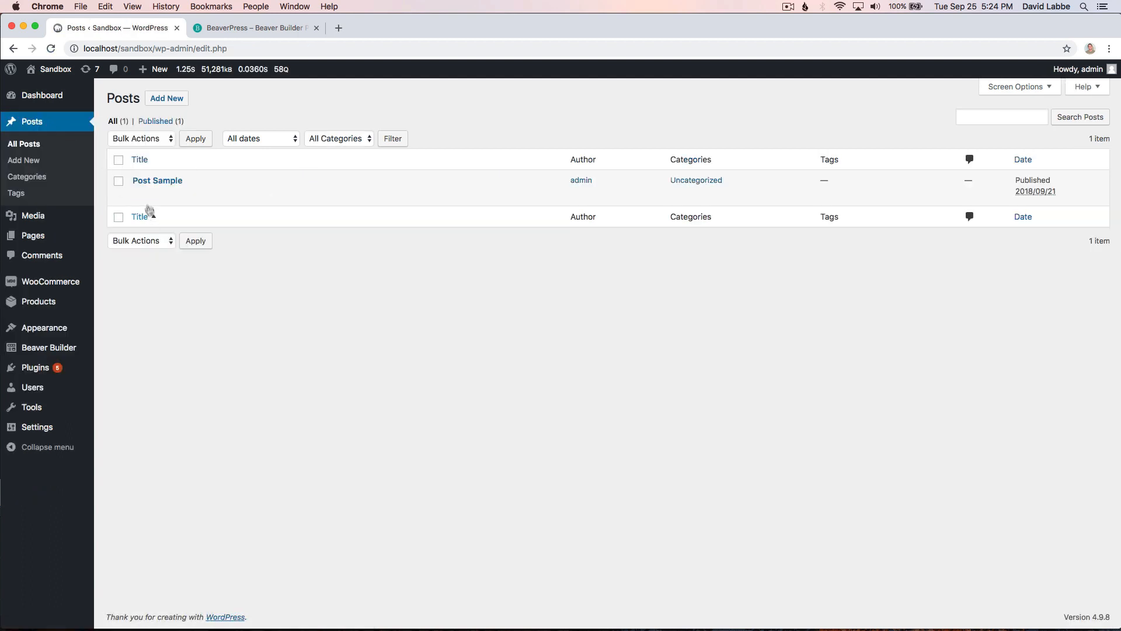
{"action": "left_click", "coordinate": [140, 195]}
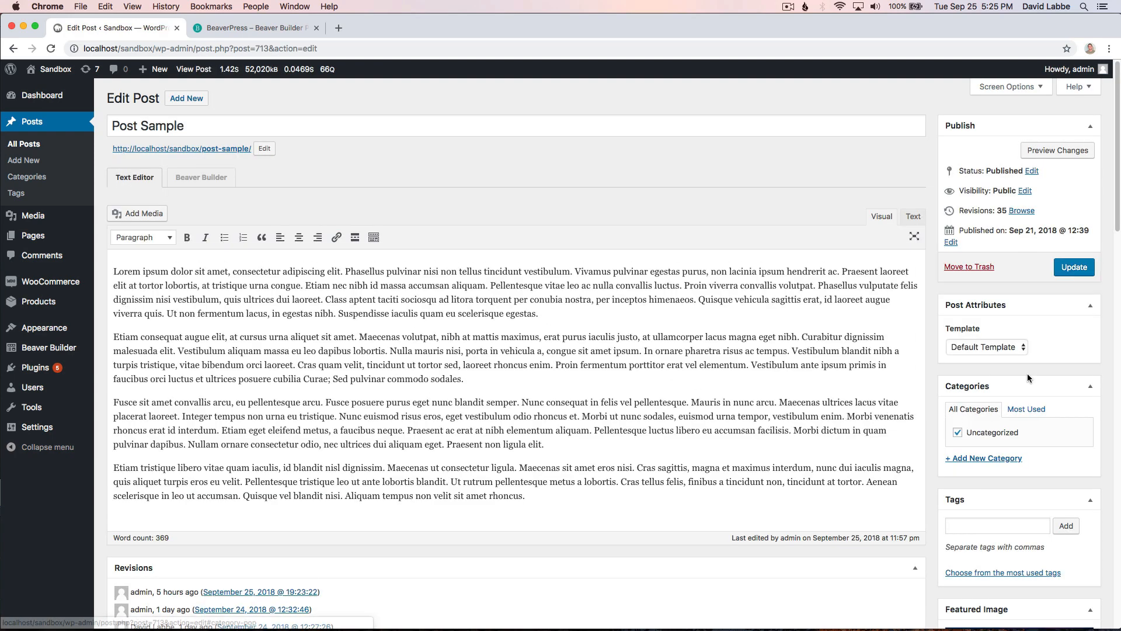
{"action": "left_click", "coordinate": [1004, 349]}
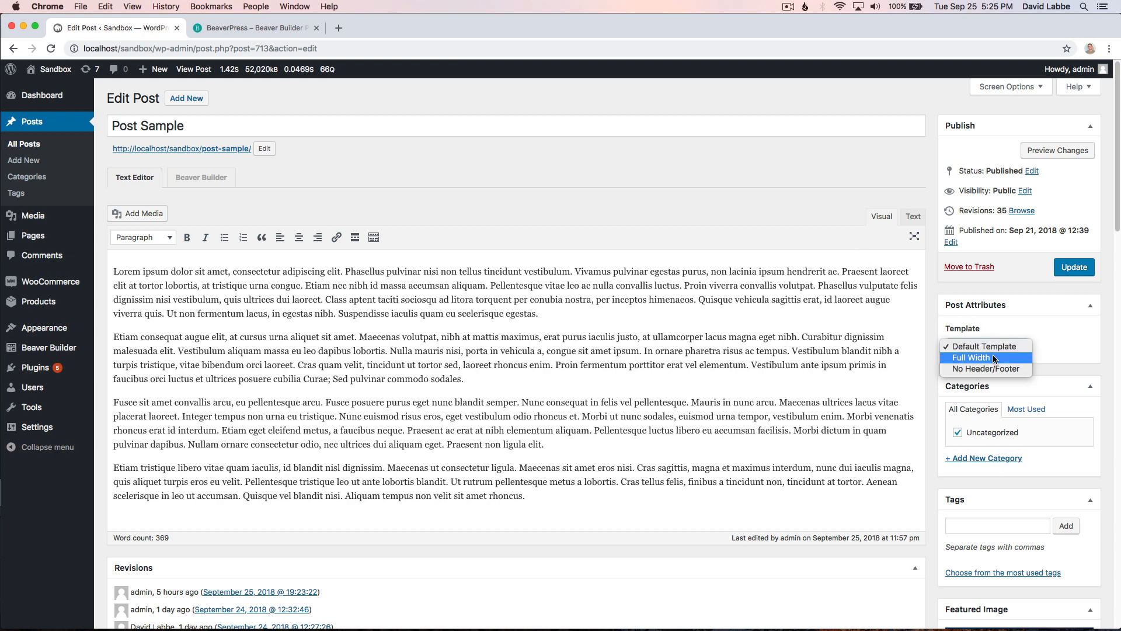
{"action": "left_click", "coordinate": [763, 205]}
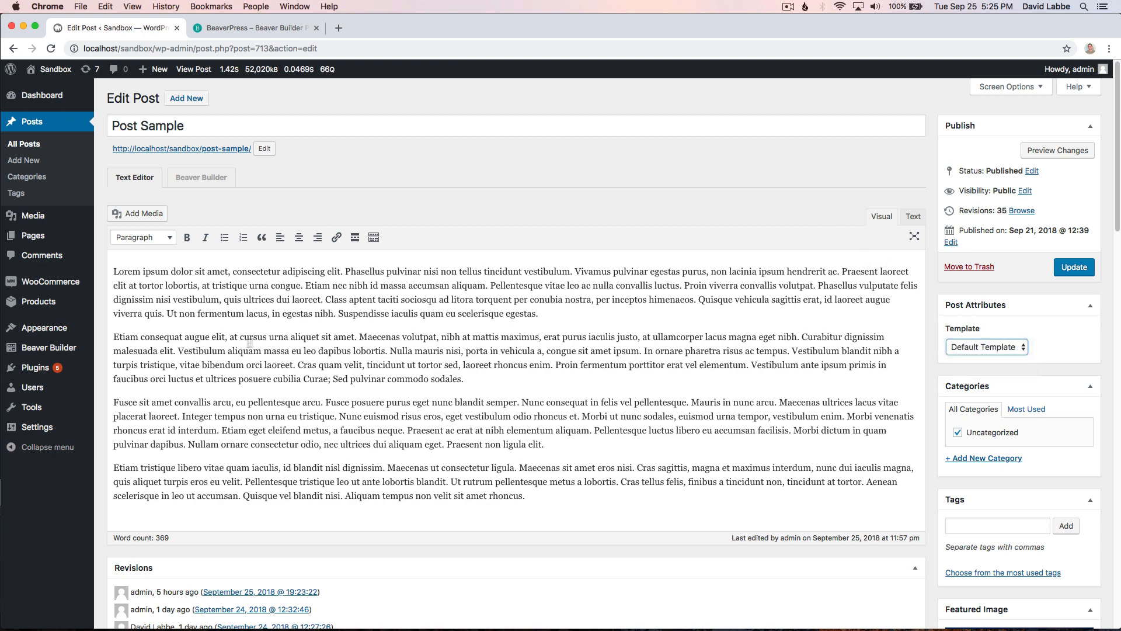
- Create and assign a Themer template category named "Themer Layouts" in the Full Width Featured Image Themer layout, and update the layout
{"action": "mouse_move", "coordinate": [69, 349]}
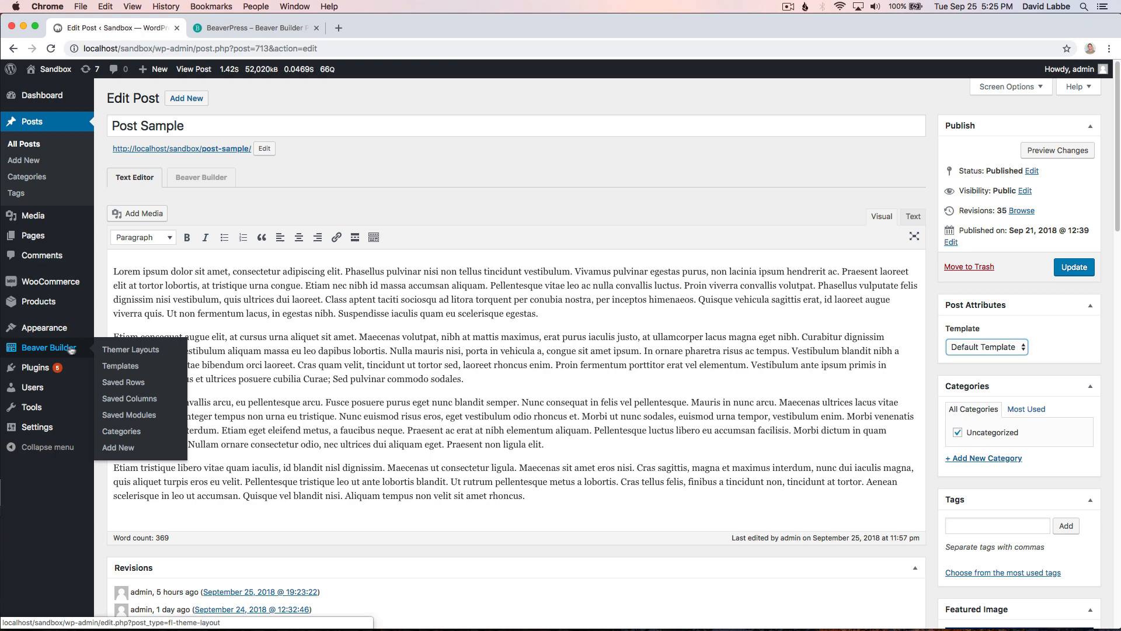
{"action": "left_click", "coordinate": [141, 351]}
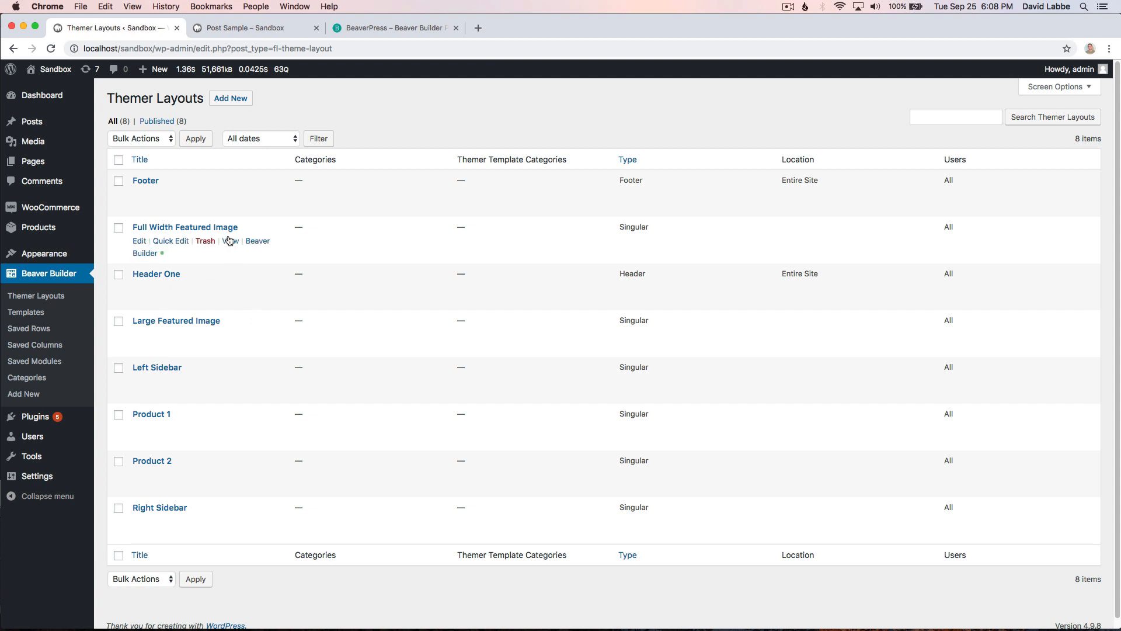
{"action": "left_click", "coordinate": [141, 240]}
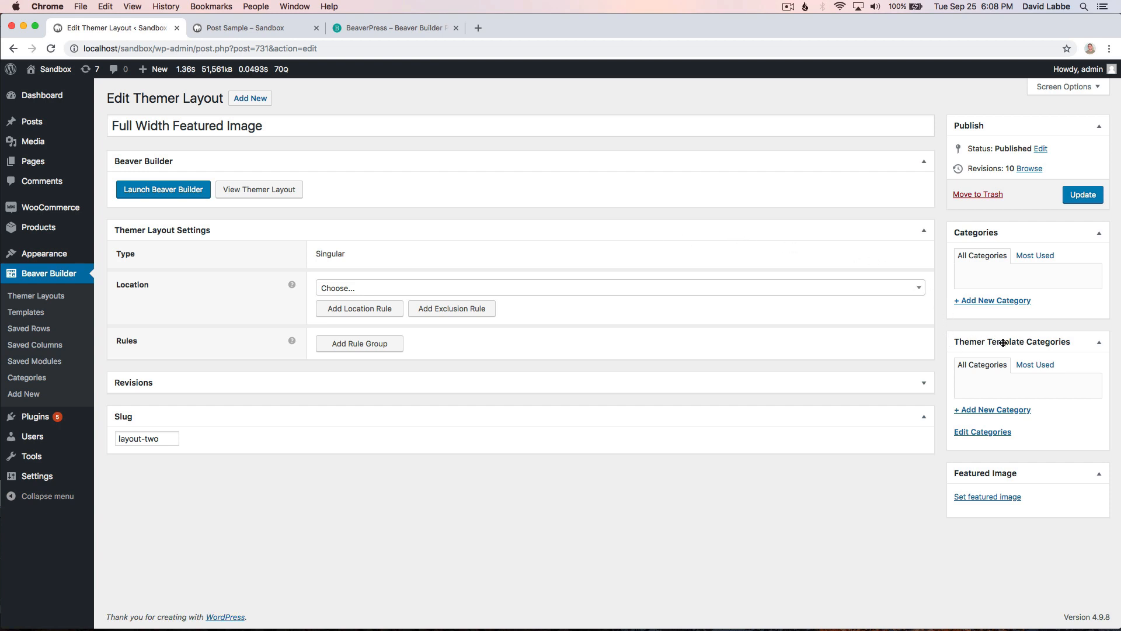
{"action": "left_click", "coordinate": [1006, 411]}
{"action": "type", "text": "Th"}
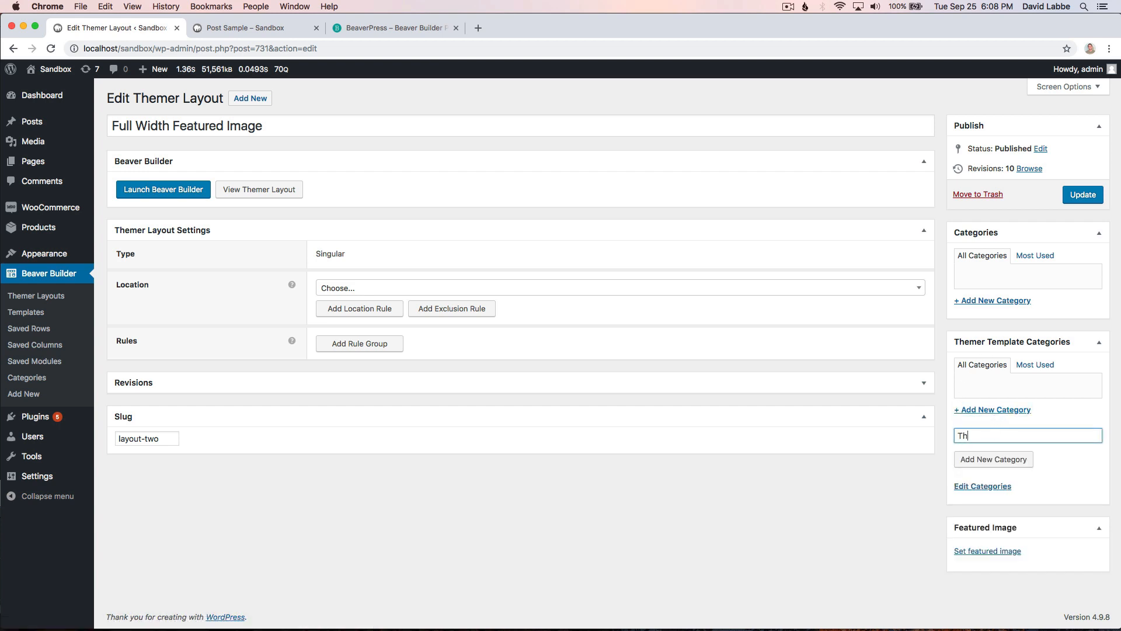
{"action": "type", "text": "emer Layouts"}
{"action": "left_click", "coordinate": [1011, 463]}
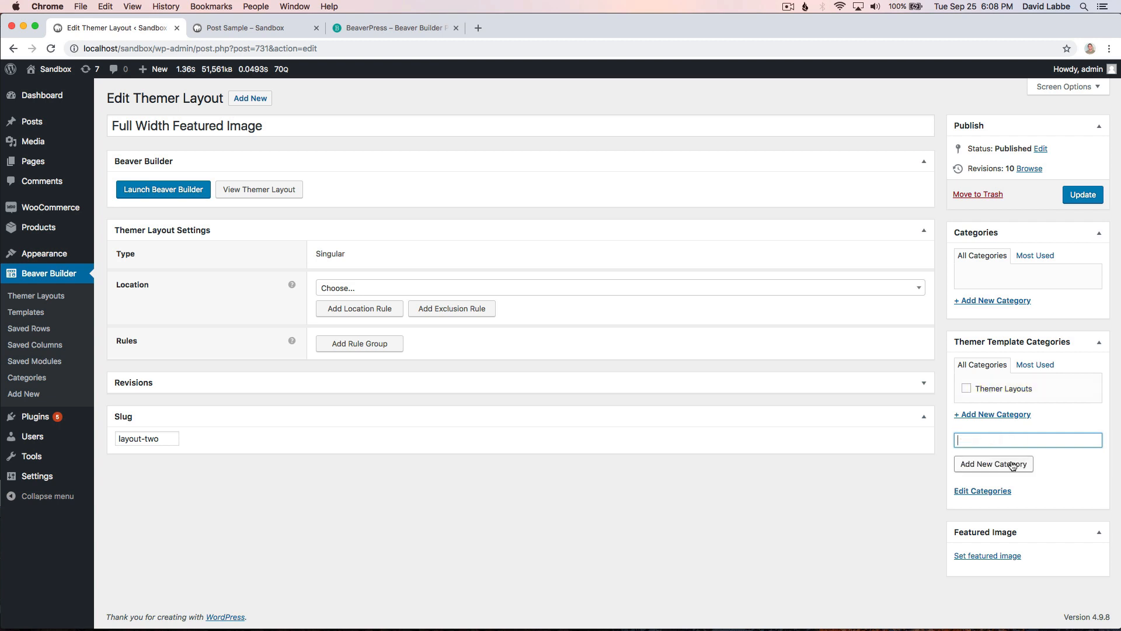
{"action": "left_click", "coordinate": [1077, 193]}
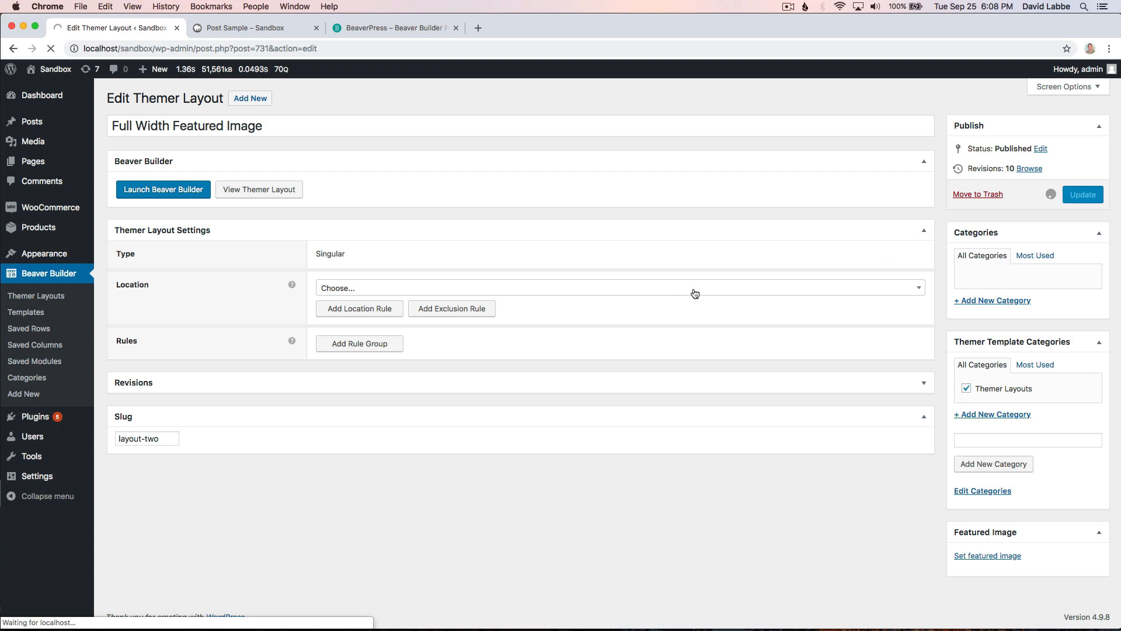
- Set the Post Sample post's template to Full Width Featured Image and update the post
{"action": "mouse_move", "coordinate": [27, 123]}
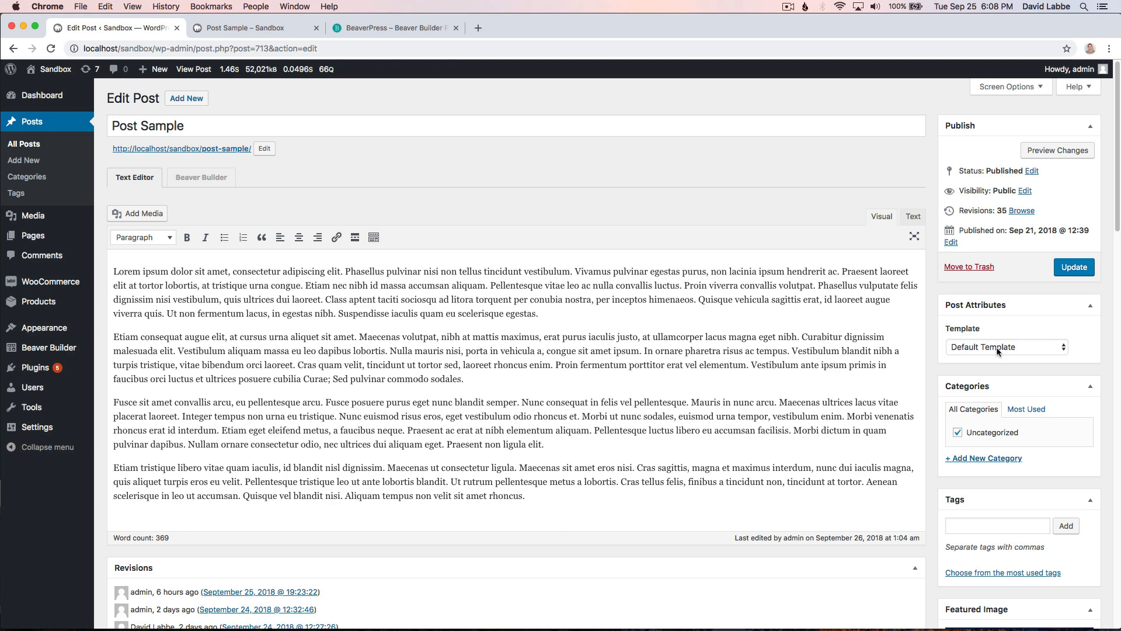
{"action": "left_click", "coordinate": [1039, 349]}
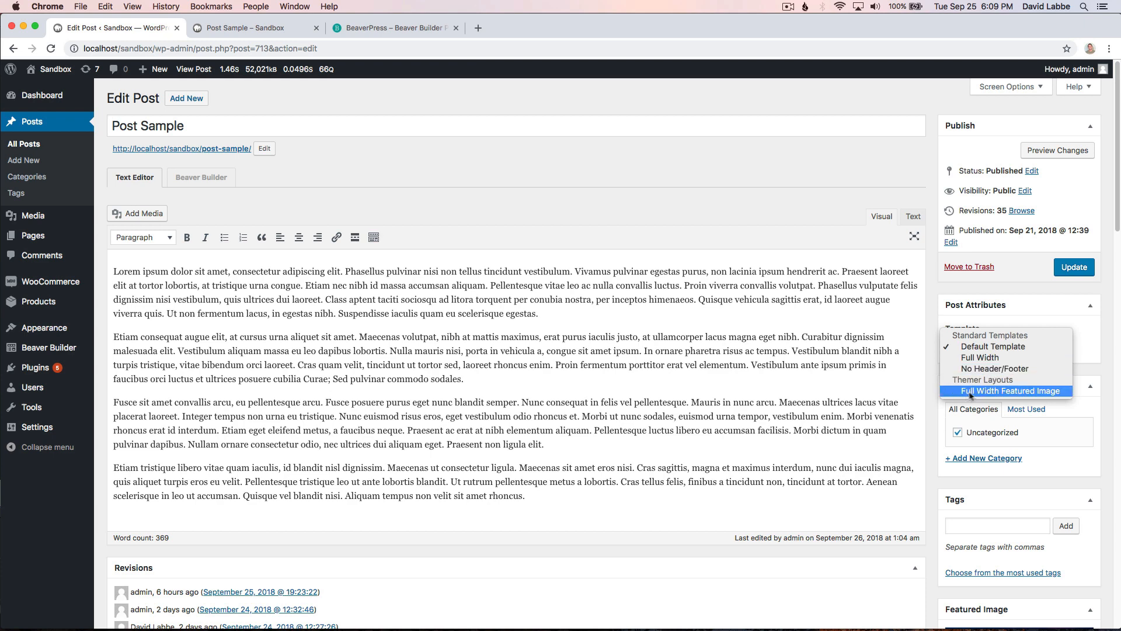
{"action": "left_click", "coordinate": [1001, 394]}
{"action": "left_click", "coordinate": [1076, 268]}
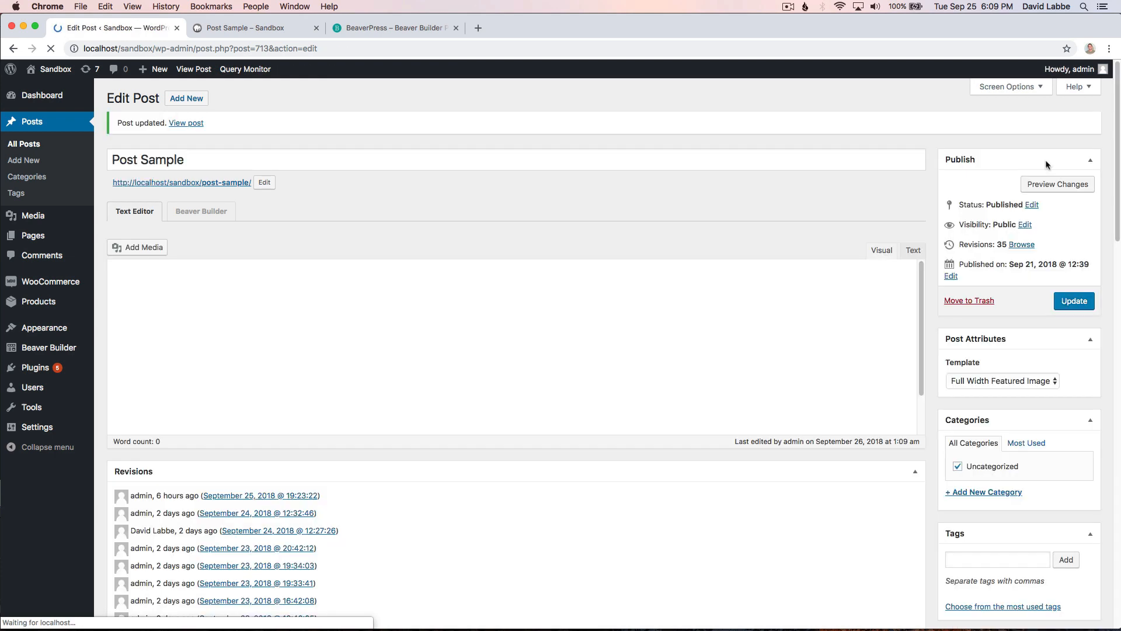
- Preview the Post Sample post and examine the whole page with its assigned template
{"action": "left_click", "coordinate": [1048, 186]}
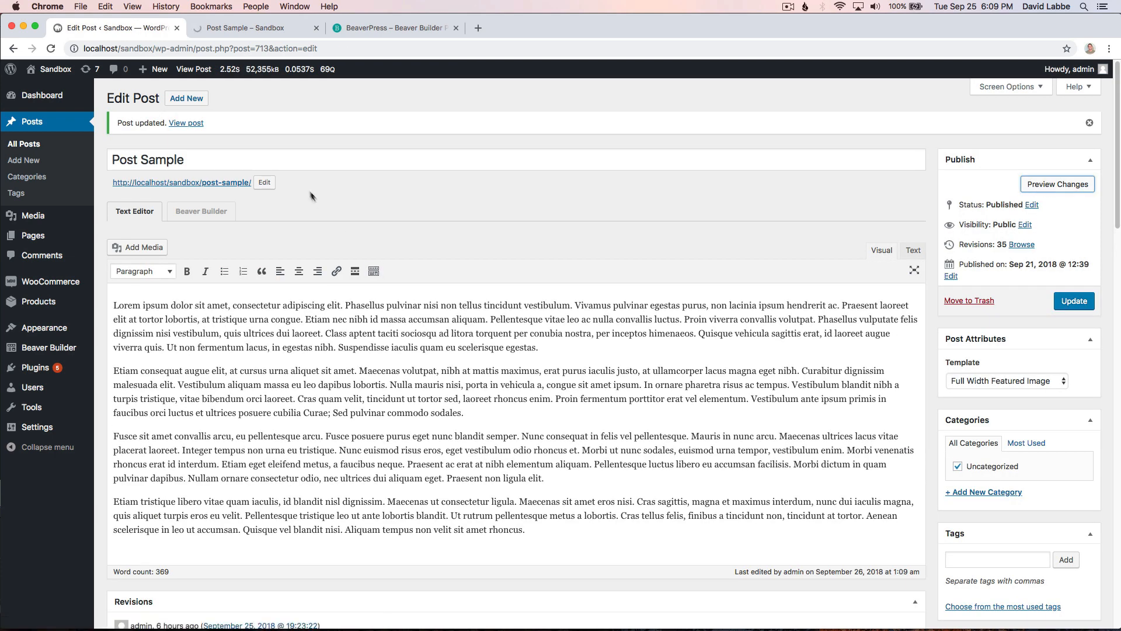
{"action": "left_click", "coordinate": [226, 29]}
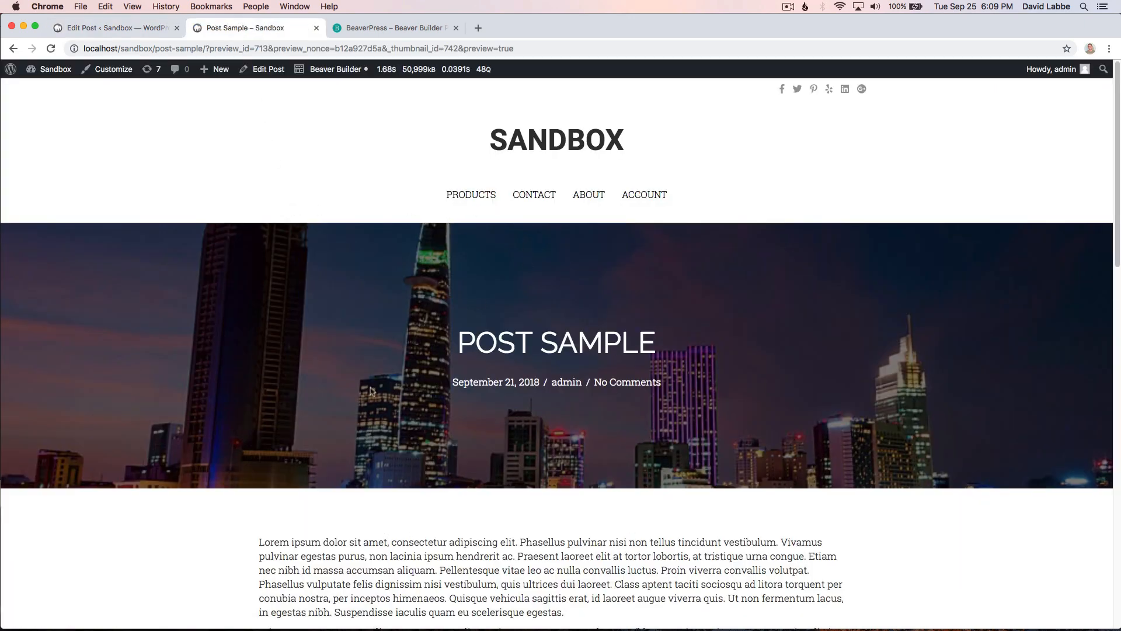
{"action": "scroll", "coordinate": [371, 395], "scroll_direction": "down", "scroll_amount": 1}
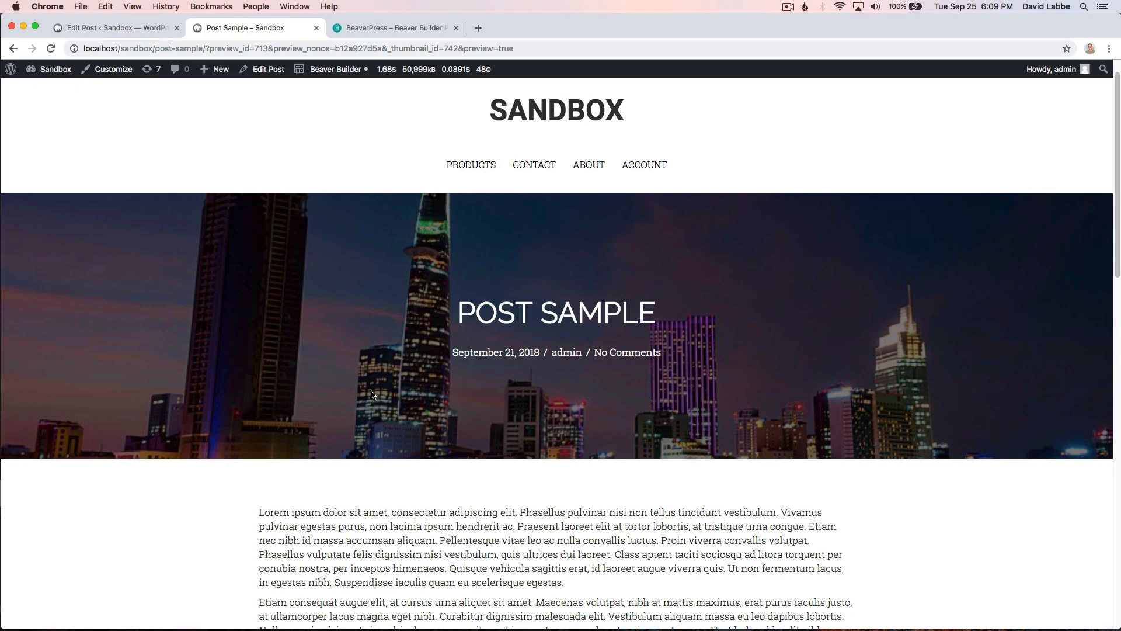
{"action": "scroll", "coordinate": [372, 395], "scroll_direction": "down", "scroll_amount": 10}
{"action": "scroll", "coordinate": [373, 394], "scroll_direction": "up", "scroll_amount": 8}
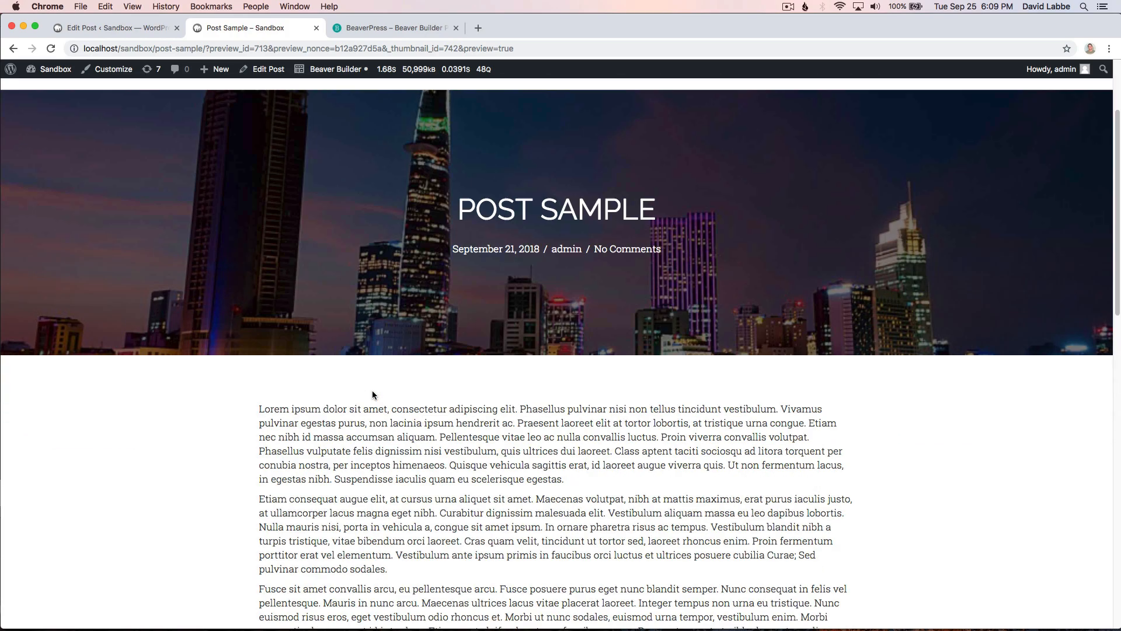
{"action": "scroll", "coordinate": [372, 394], "scroll_direction": "up", "scroll_amount": 5}
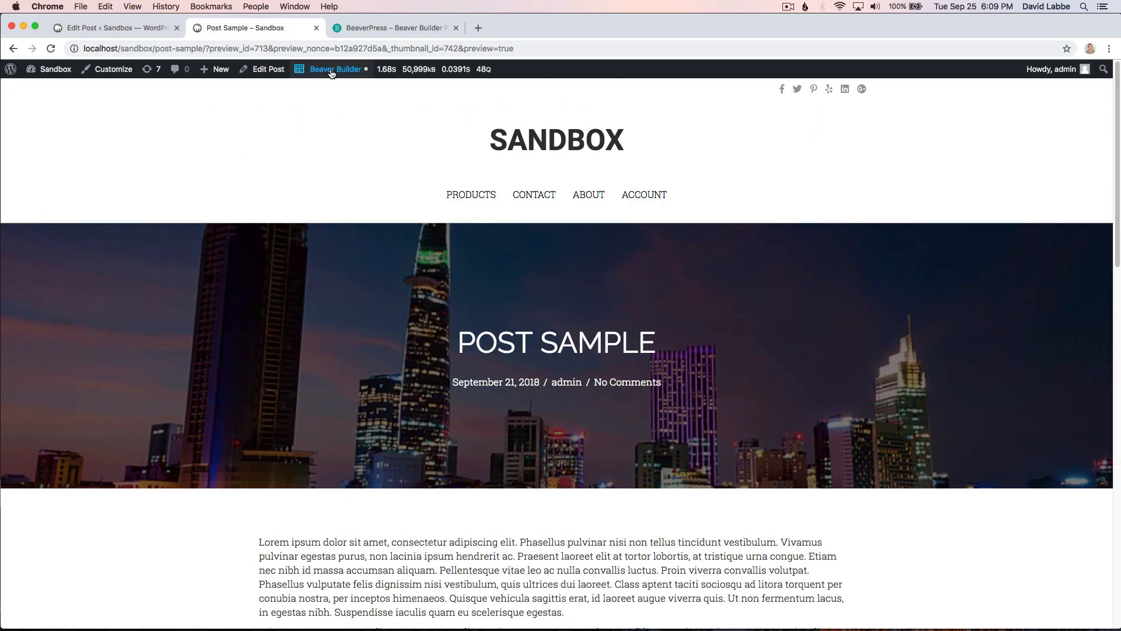
- Open the Full Width Featured Image layout in Beaver Builder from the Post Sample preview
{"action": "mouse_move", "coordinate": [331, 72]}
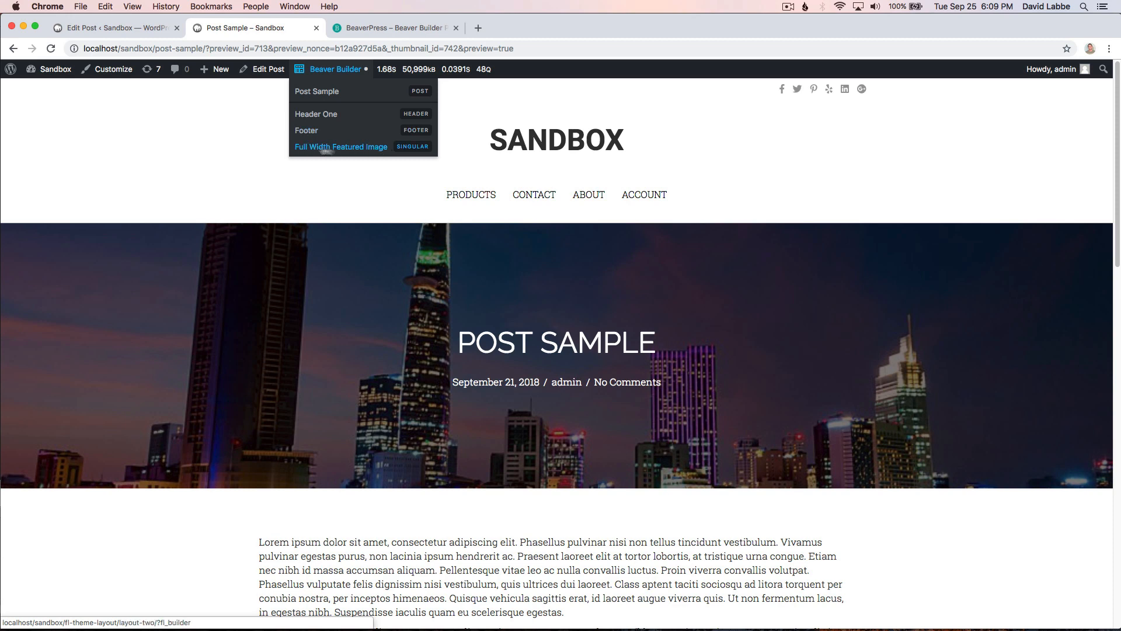
{"action": "mouse_move", "coordinate": [326, 75]}
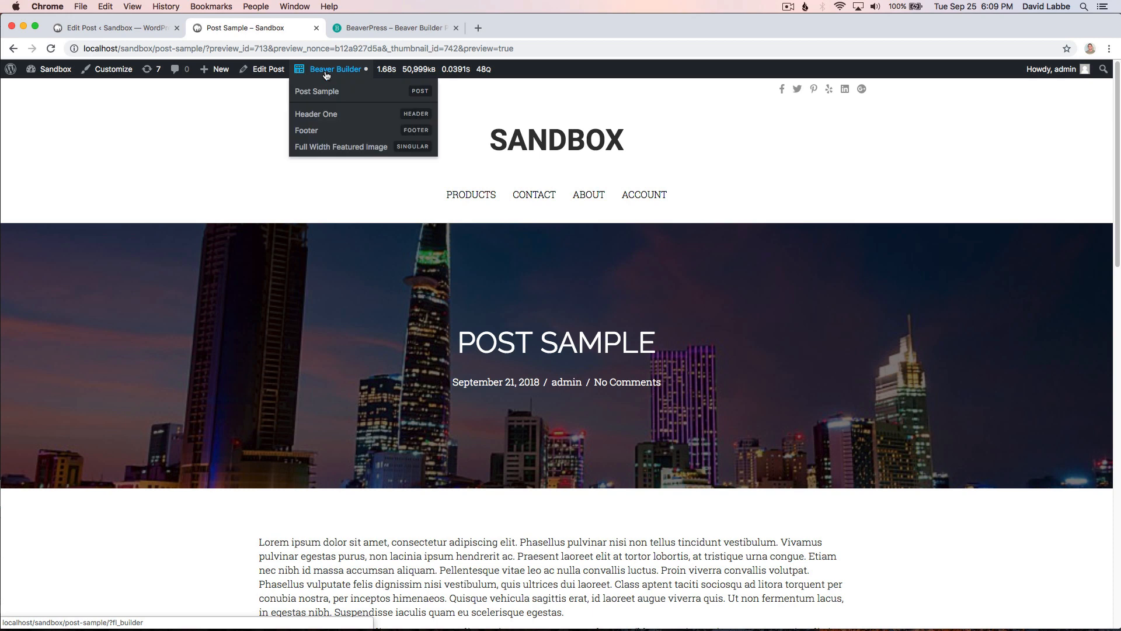
{"action": "left_click", "coordinate": [349, 149]}
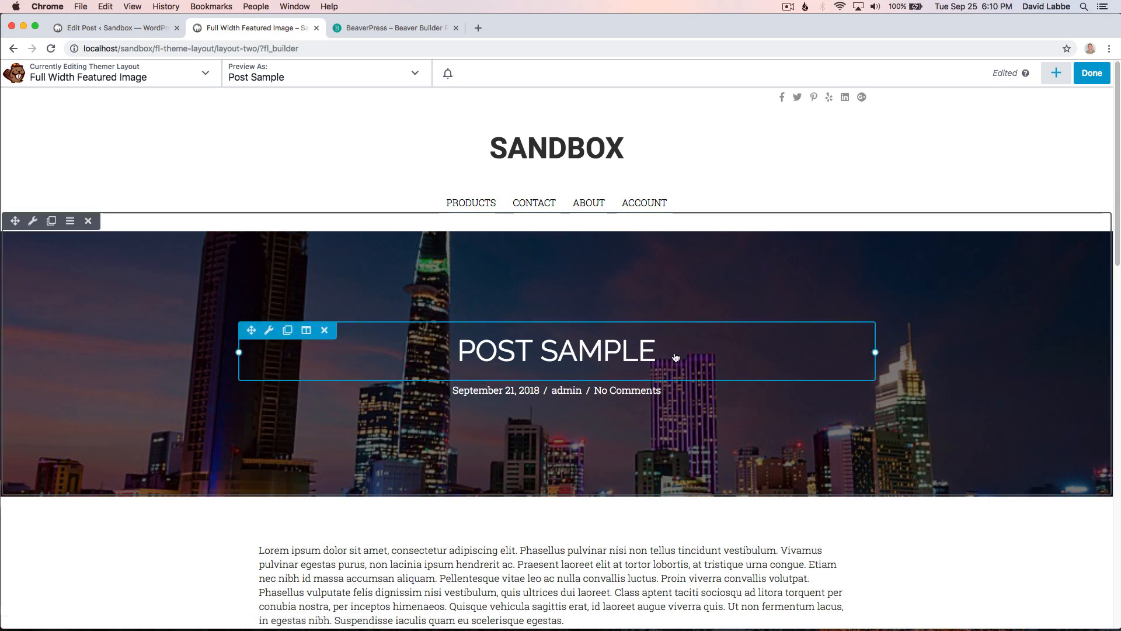
- Return to the Themer Layouts list in the WordPress admin and open the Left Sidebar layout for editing
{"action": "left_click", "coordinate": [110, 28]}
{"action": "mouse_move", "coordinate": [70, 347]}
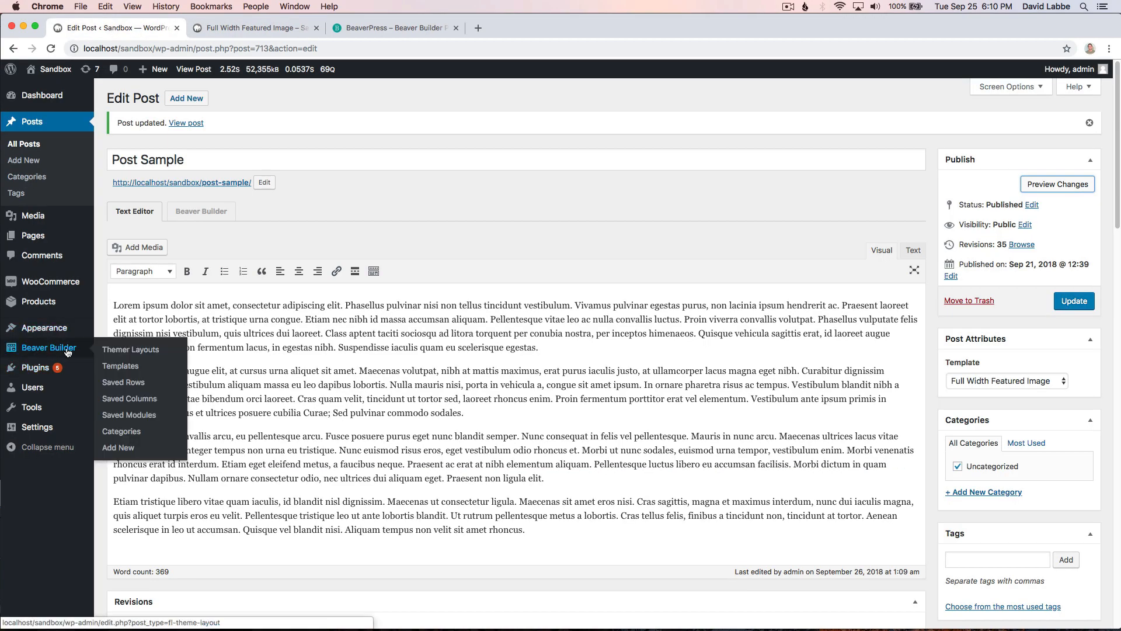
{"action": "left_click", "coordinate": [136, 350]}
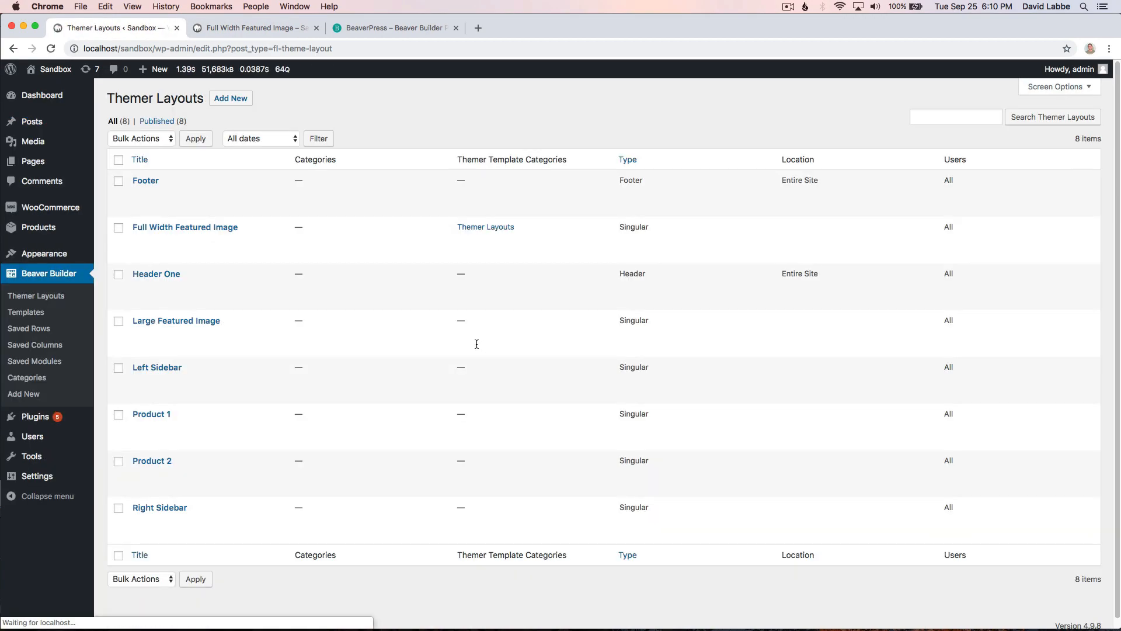
{"action": "scroll", "coordinate": [286, 351], "scroll_direction": "down", "scroll_amount": 1}
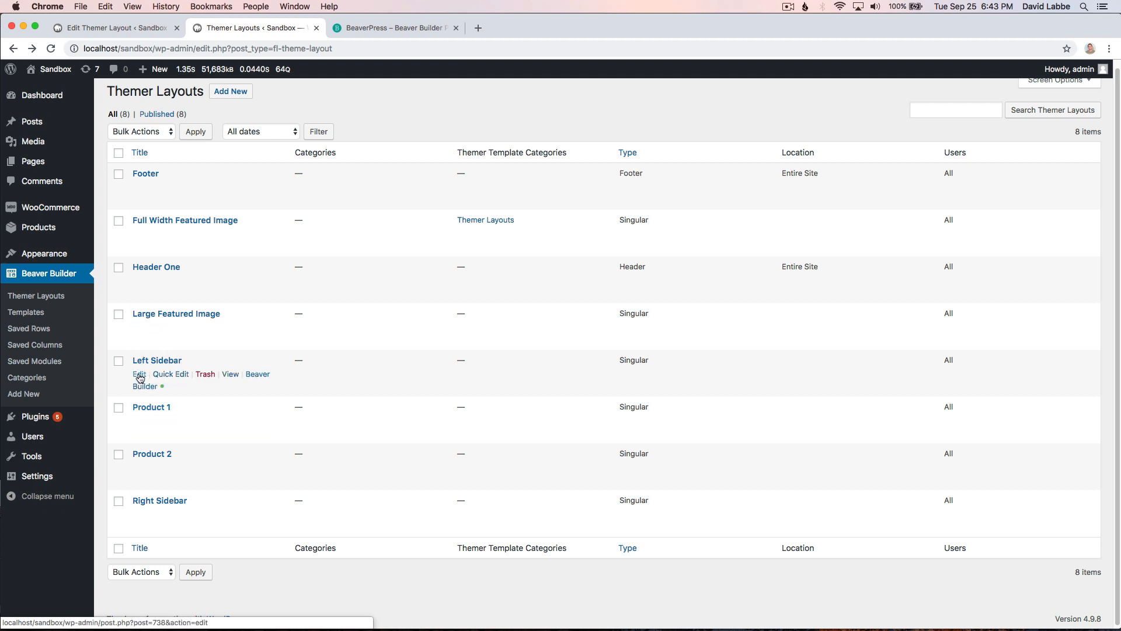
{"action": "left_click", "coordinate": [139, 377]}
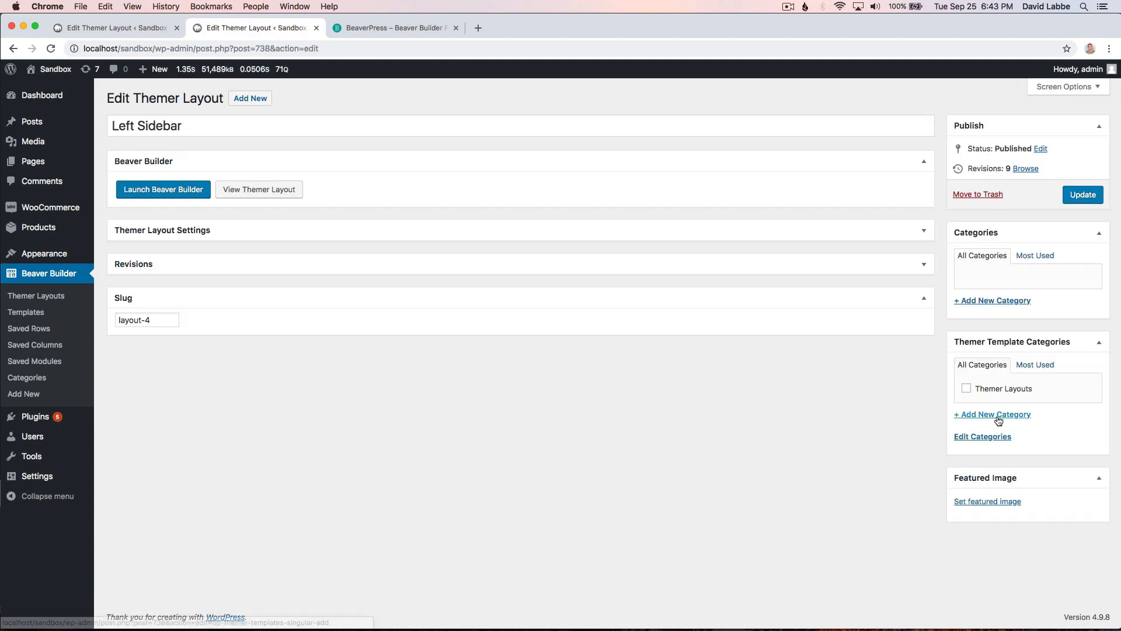
- Add a new themer template category named Blog Layouts to the Left Sidebar layout and update the layout
{"action": "left_click", "coordinate": [996, 416]}
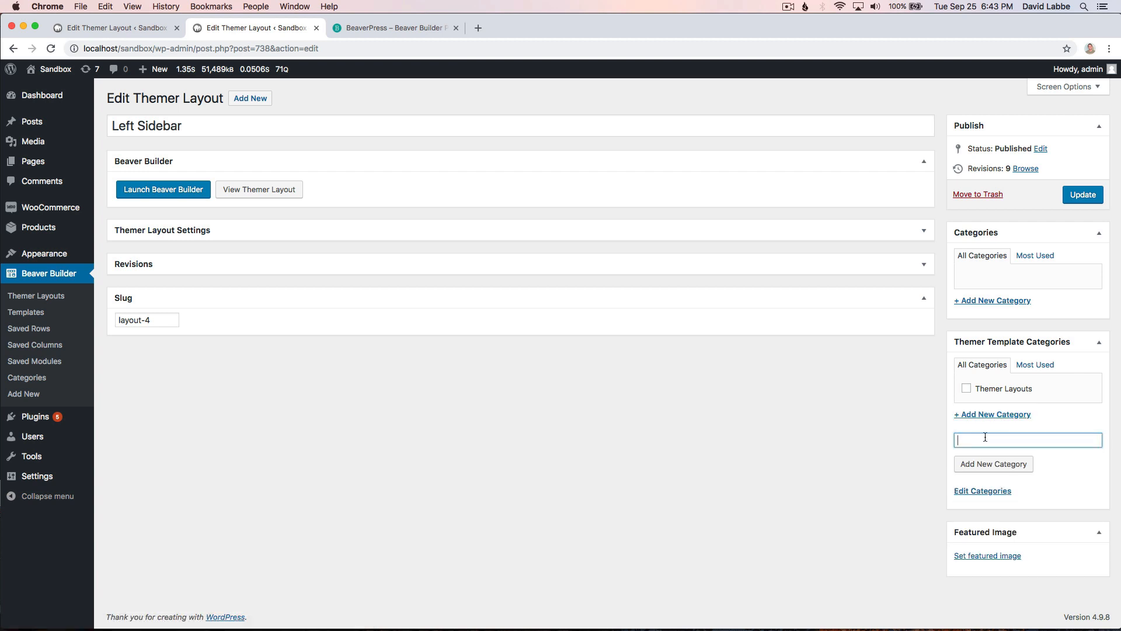
{"action": "type", "text": "Blog Layouts"}
{"action": "left_click", "coordinate": [1000, 464]}
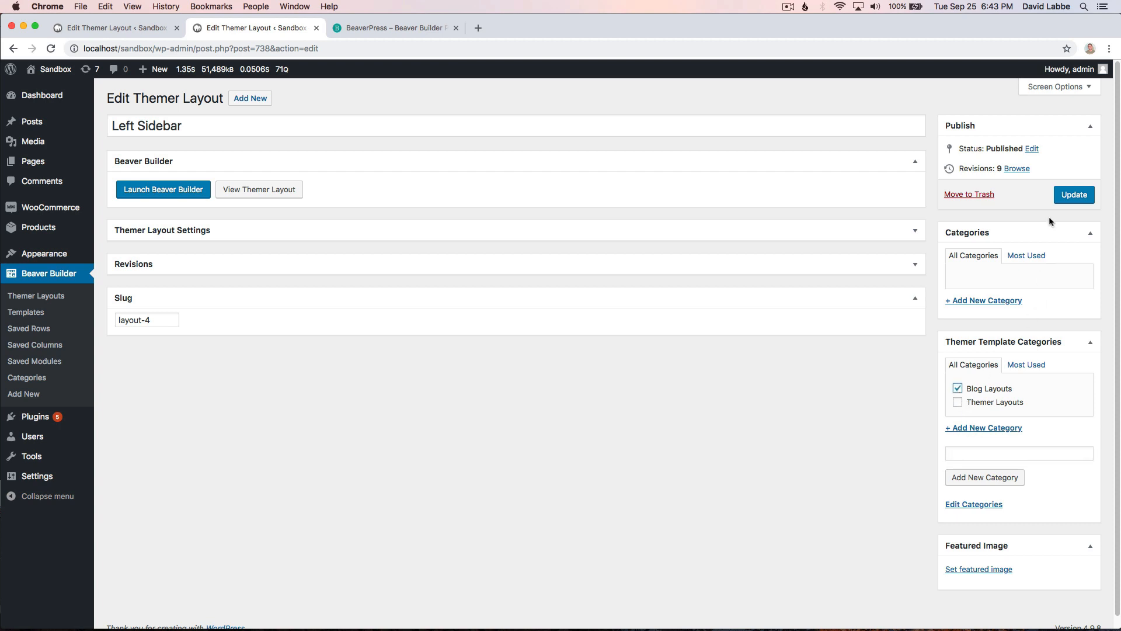
{"action": "left_click", "coordinate": [1079, 194]}
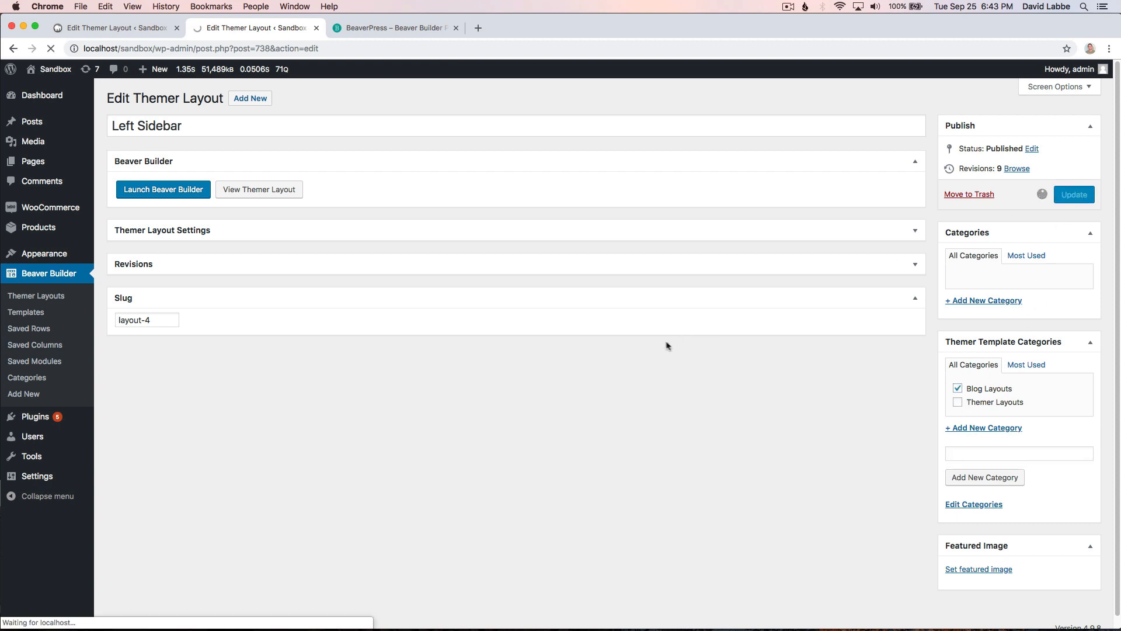
- Open the Post Sample post for editing, set its template to Left Sidebar, and update it
{"action": "mouse_move", "coordinate": [41, 123]}
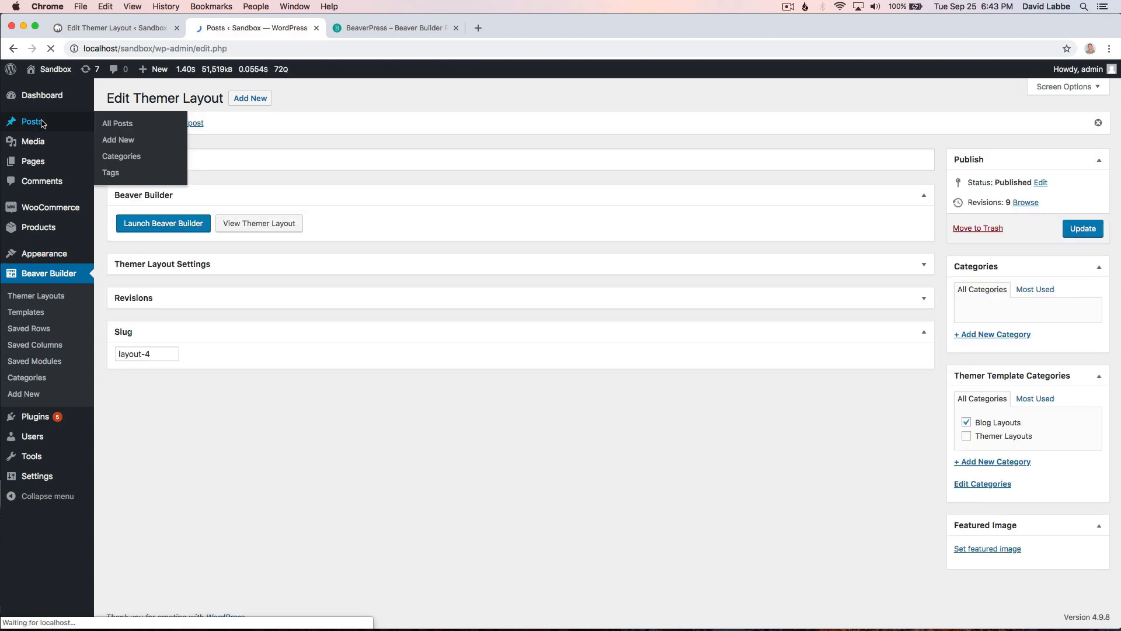
{"action": "left_click", "coordinate": [139, 195]}
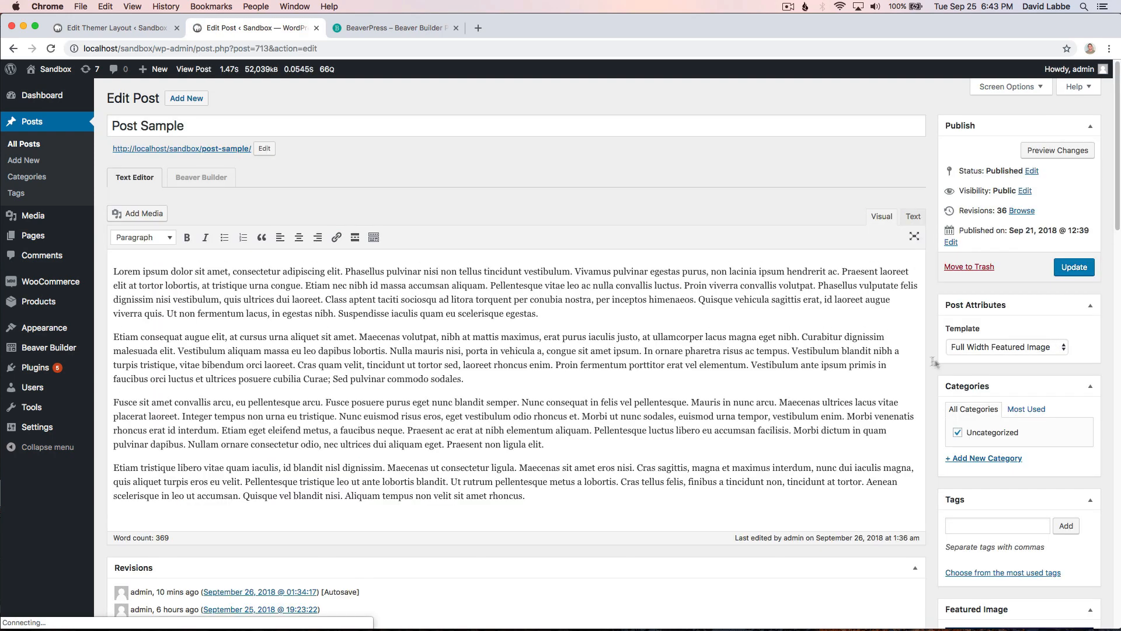
{"action": "left_click", "coordinate": [1054, 347]}
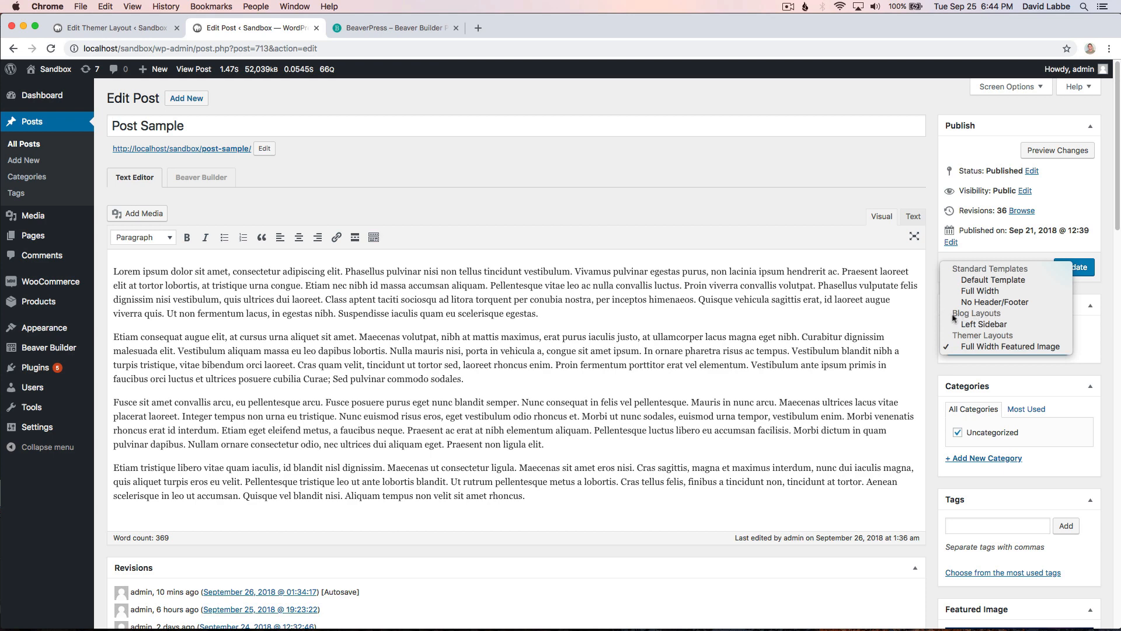
{"action": "left_click", "coordinate": [996, 325]}
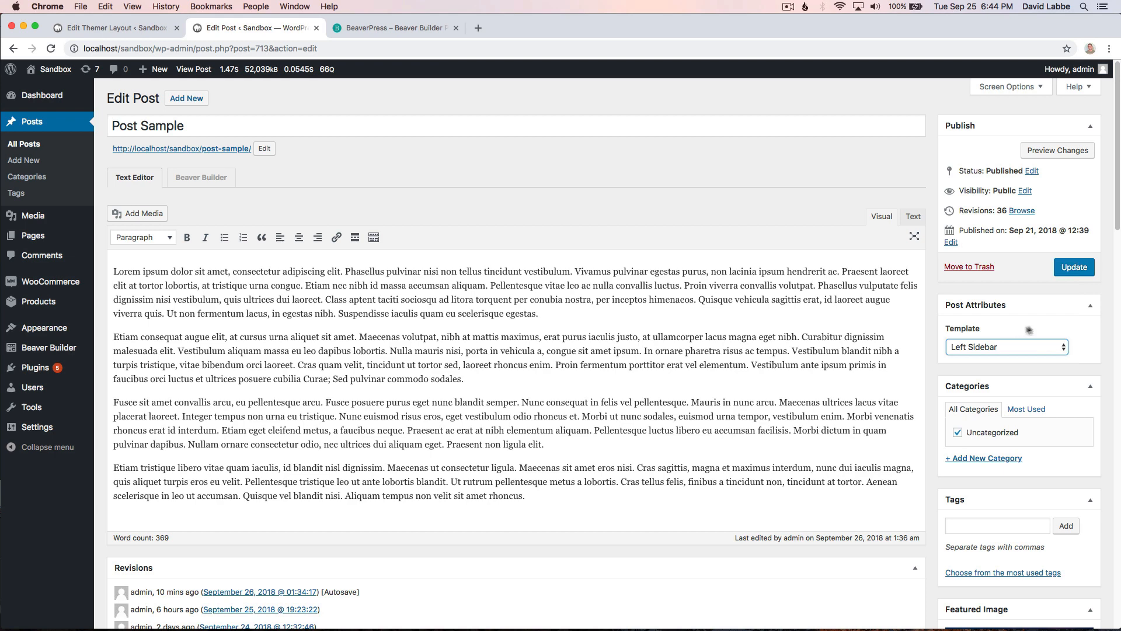
{"action": "left_click", "coordinate": [1070, 269]}
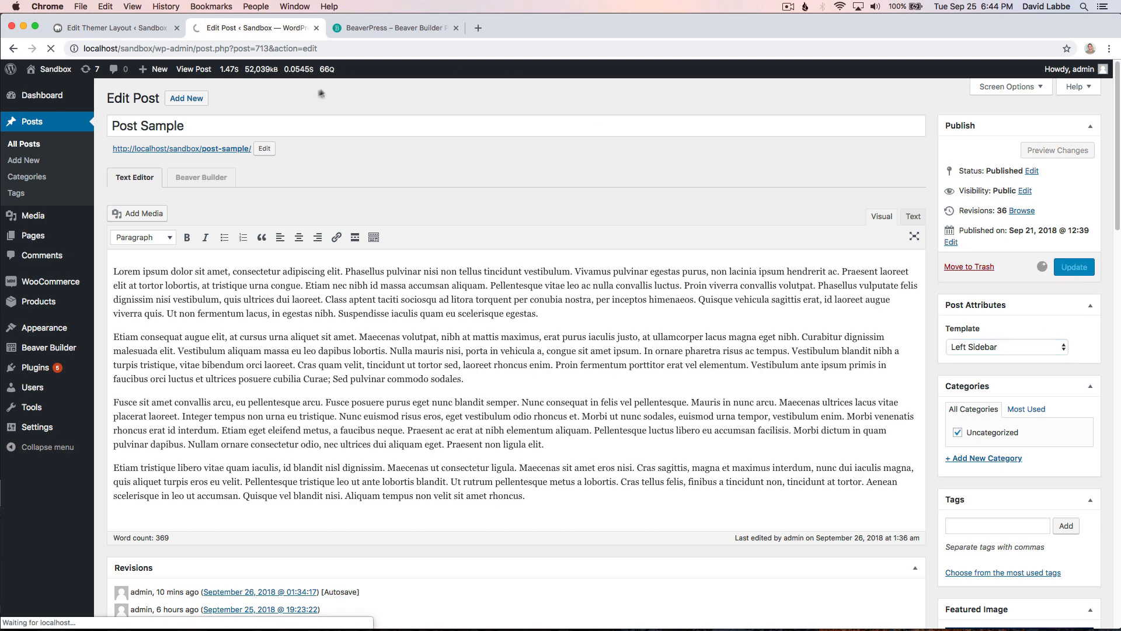
- Preview the Post Sample post and examine its sidebar and featured image arrangement
{"action": "left_click", "coordinate": [1054, 180]}
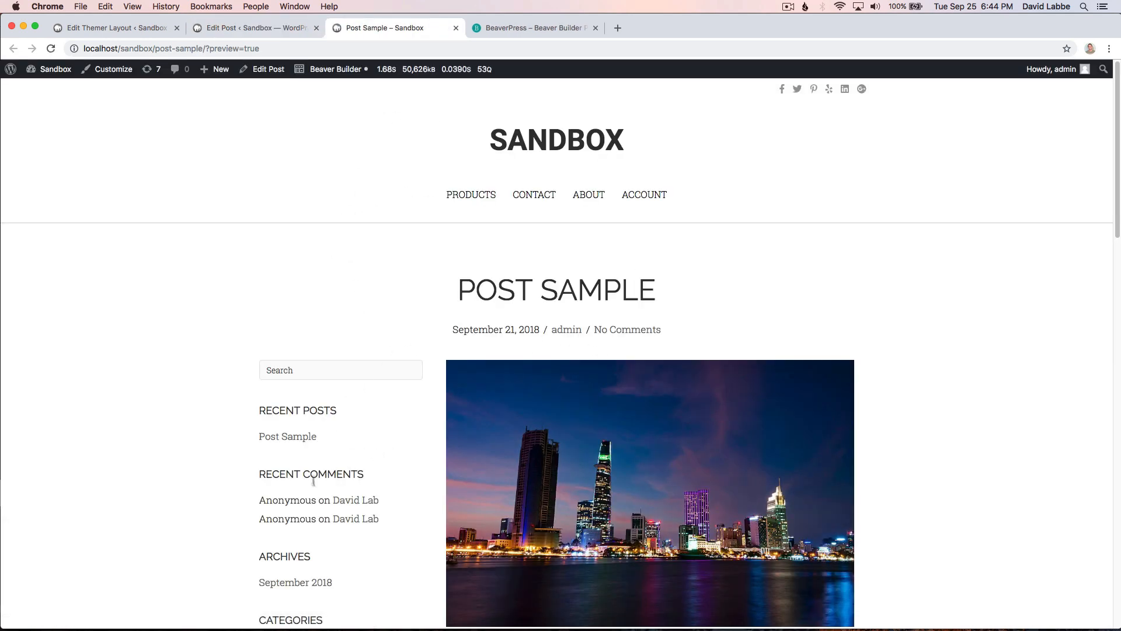
{"action": "scroll", "coordinate": [368, 416], "scroll_direction": "down", "scroll_amount": 7}
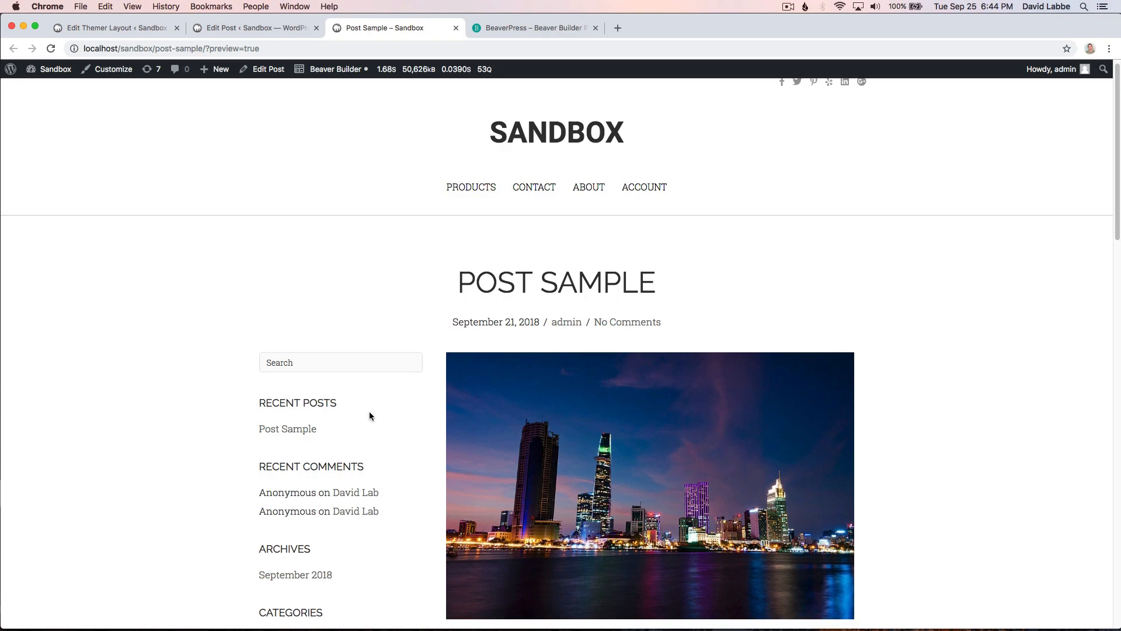
{"action": "scroll", "coordinate": [369, 416], "scroll_direction": "up", "scroll_amount": 7}
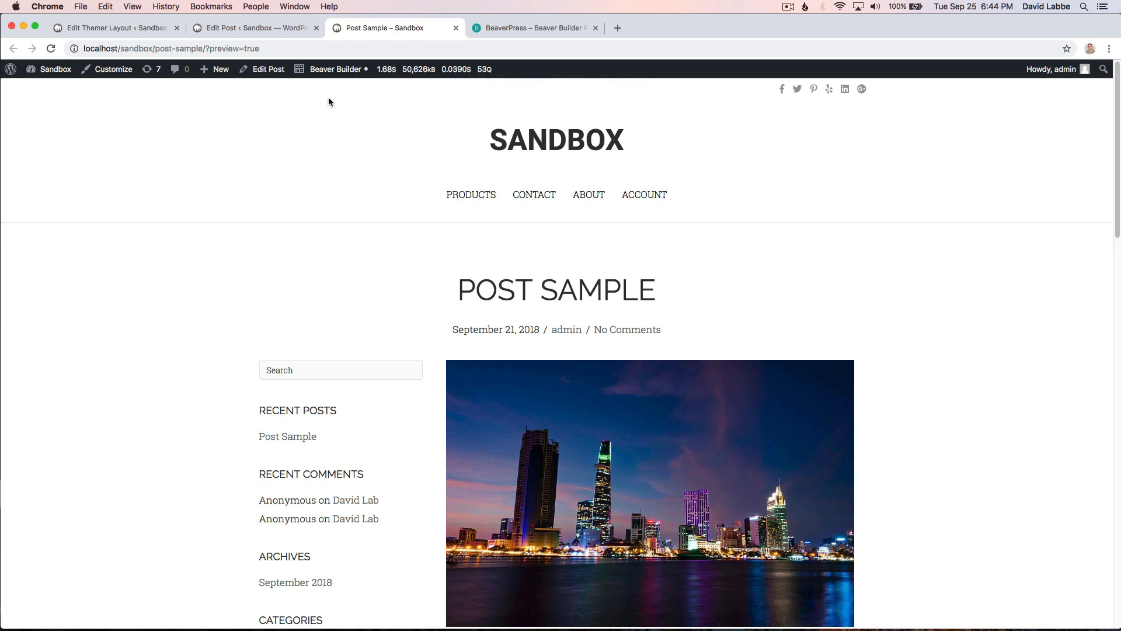
{"action": "mouse_move", "coordinate": [329, 70]}
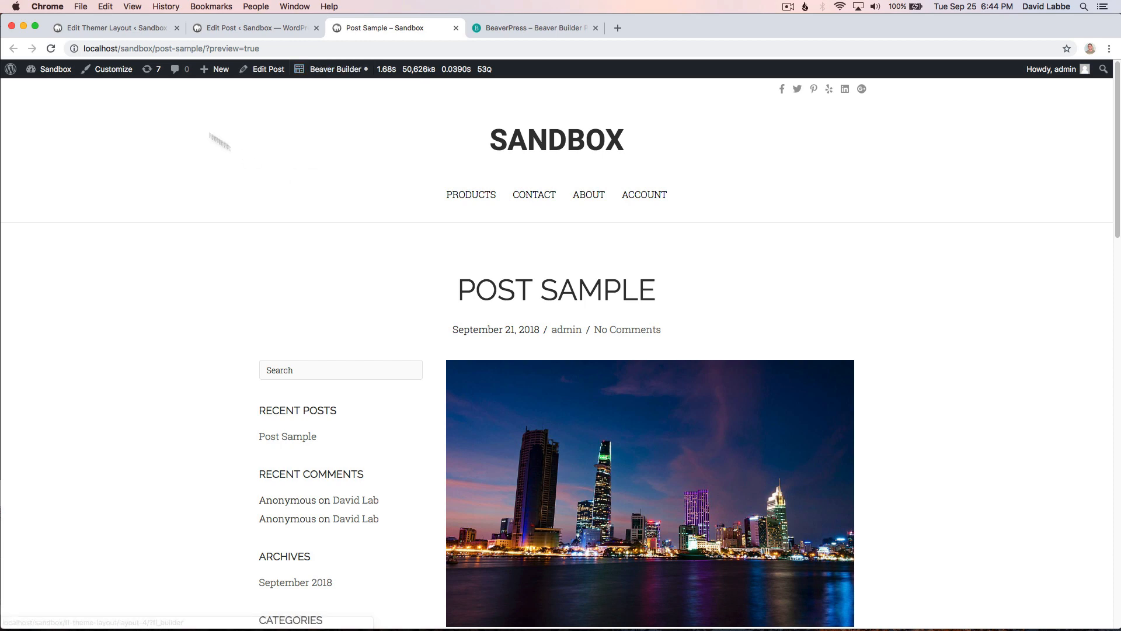
- Assign the Large Featured Image themer layout to the Blog Layouts template category and update the layout
{"action": "left_click", "coordinate": [115, 29]}
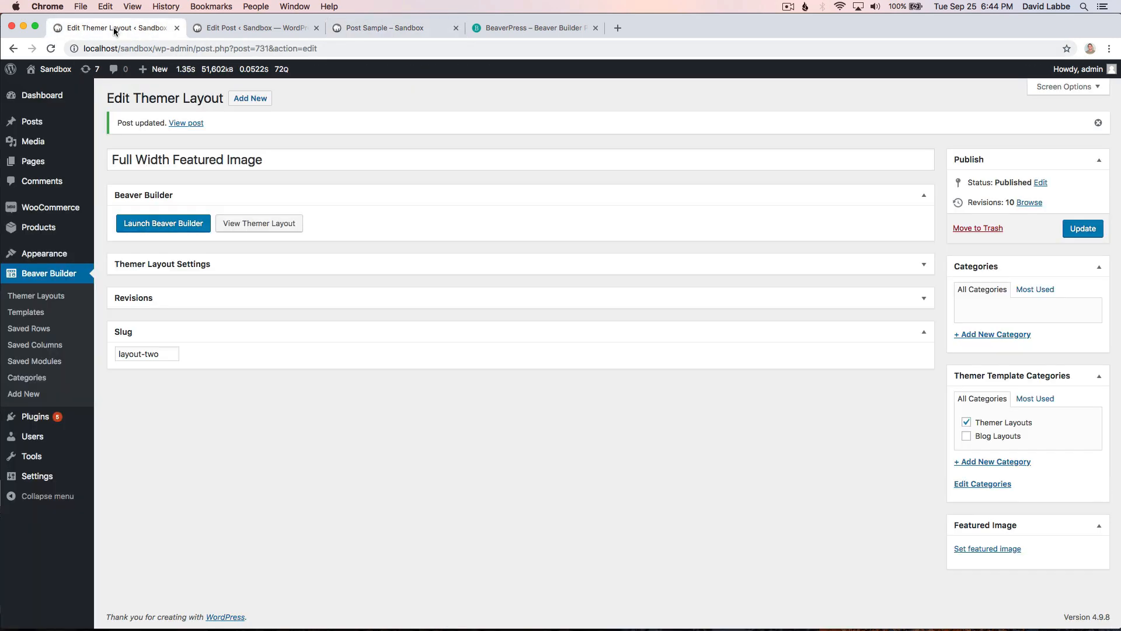
{"action": "left_click", "coordinate": [50, 297]}
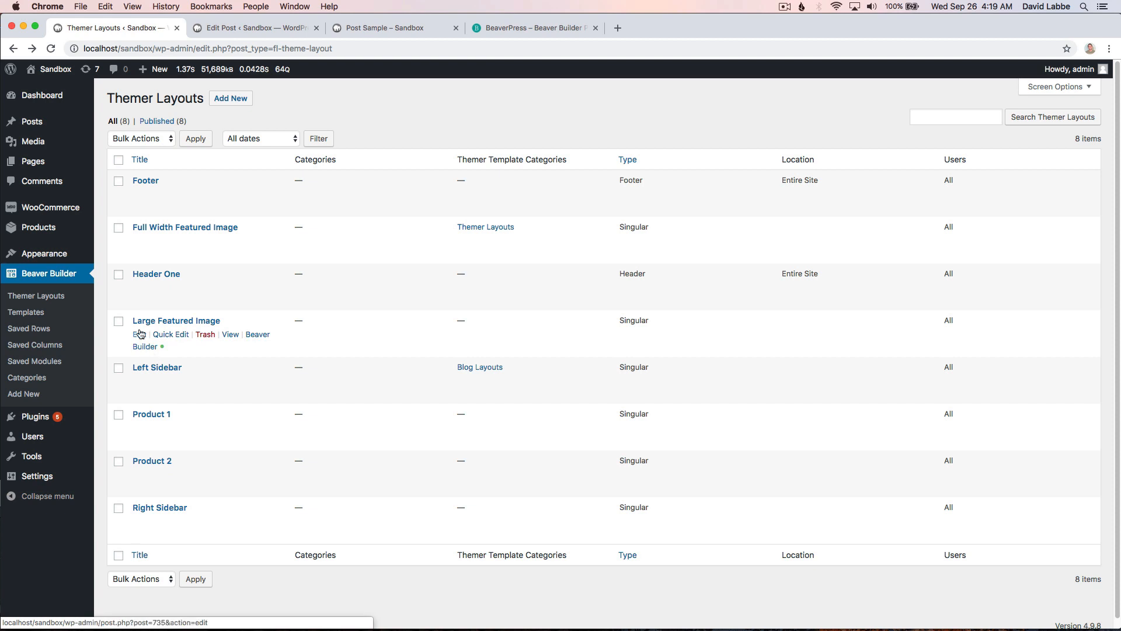
{"action": "left_click", "coordinate": [140, 334]}
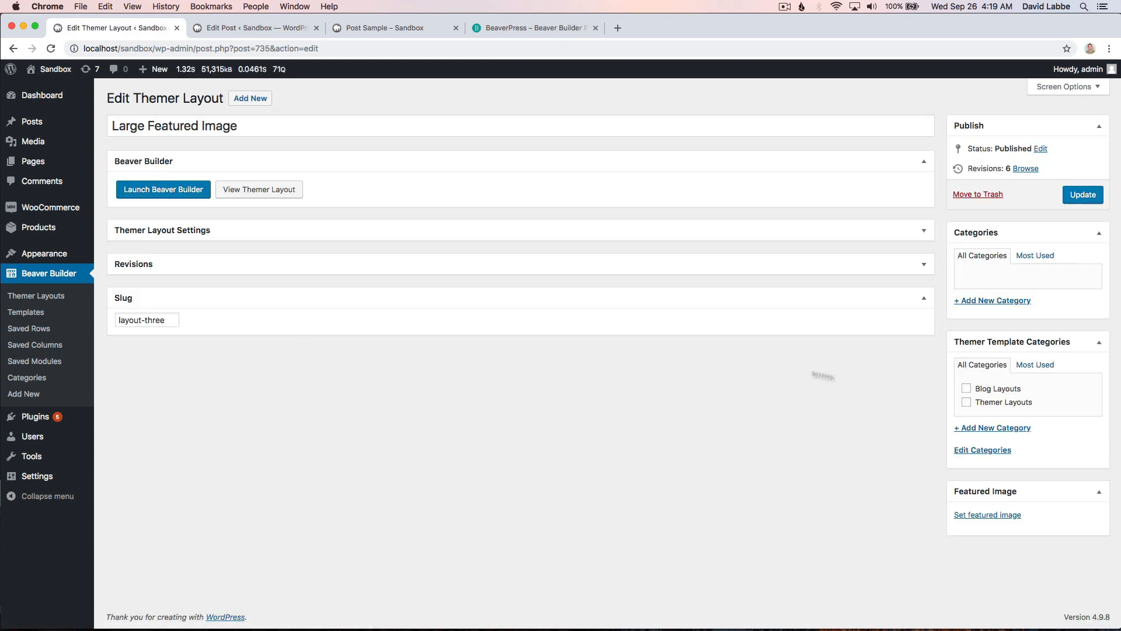
{"action": "left_click", "coordinate": [966, 389]}
{"action": "left_click", "coordinate": [1075, 194]}
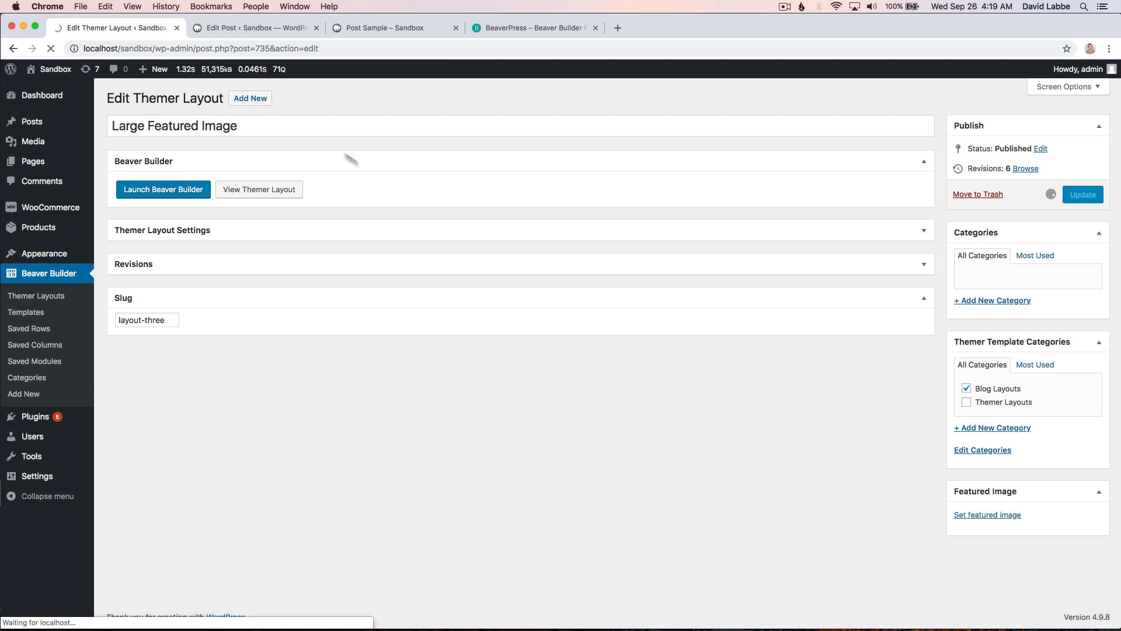
- Reload the Post Sample post's editing page, set its template to Large Featured Image, and update the post
{"action": "left_click", "coordinate": [232, 29]}
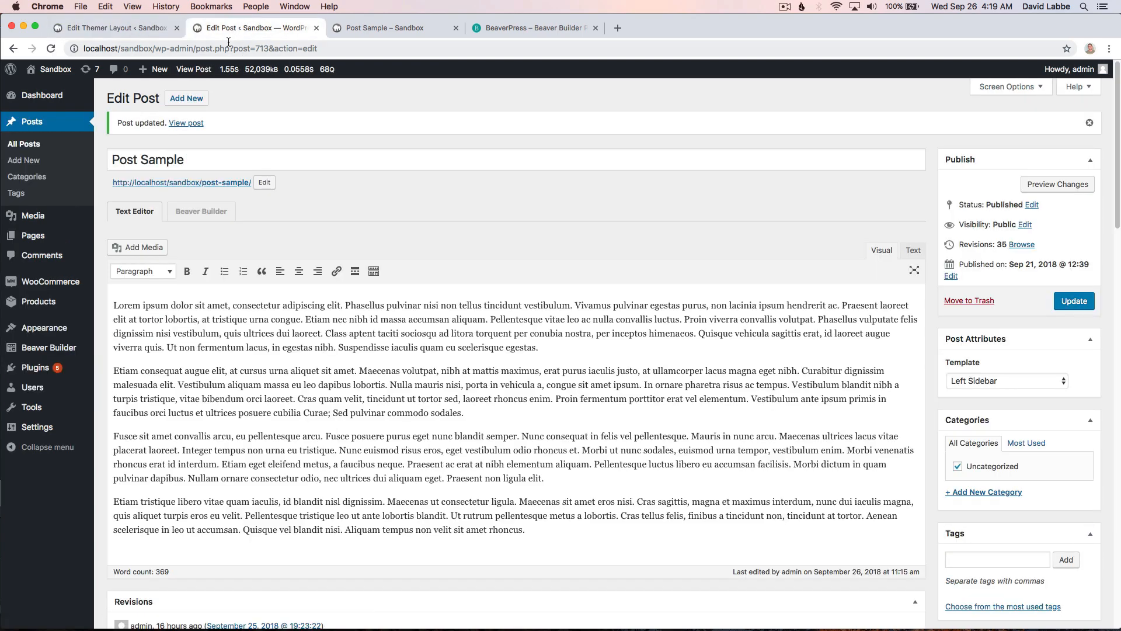
{"action": "key", "text": "super+r"}
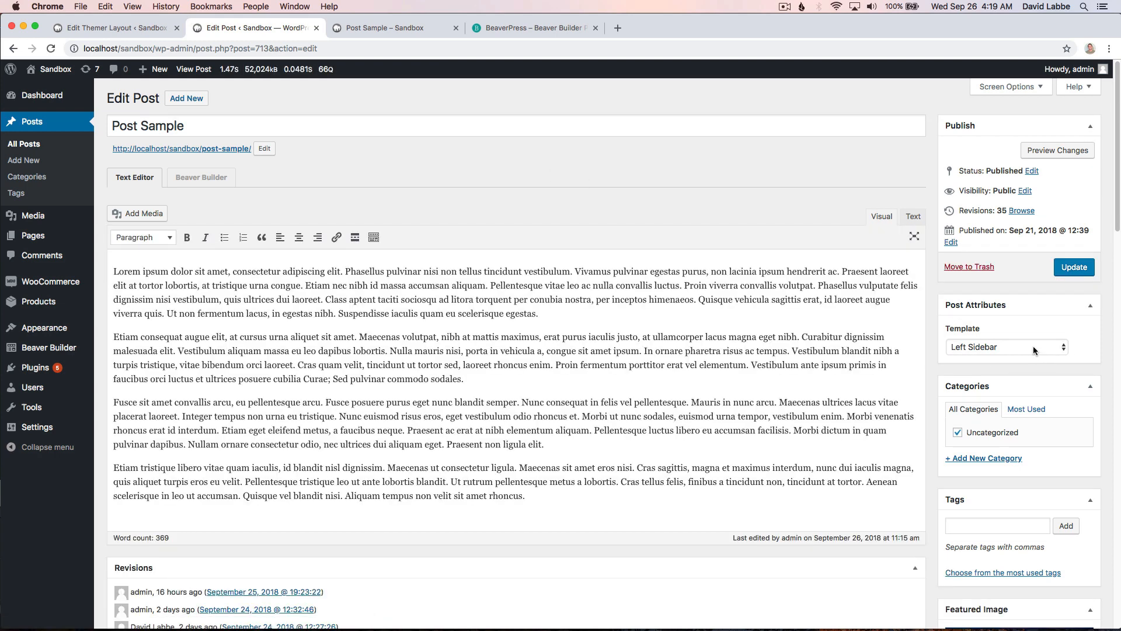
{"action": "left_click", "coordinate": [1032, 346]}
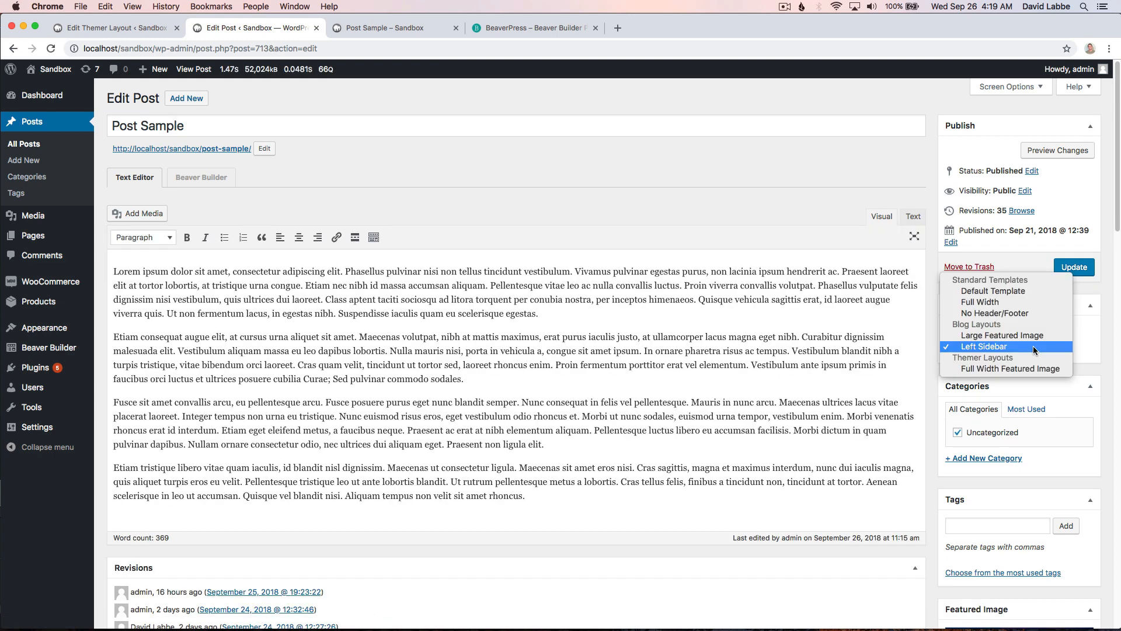
{"action": "left_click", "coordinate": [997, 335]}
{"action": "left_click", "coordinate": [1067, 270]}
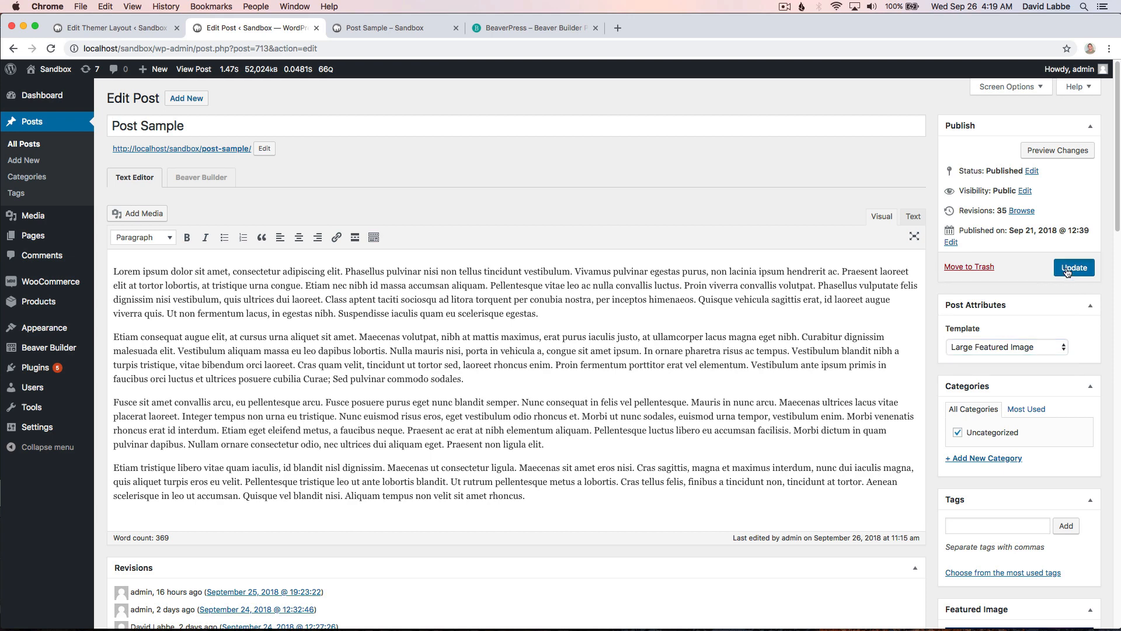
- Return to the Post Sample preview and examine the featured image and text of the whole page
{"action": "left_click", "coordinate": [397, 27]}
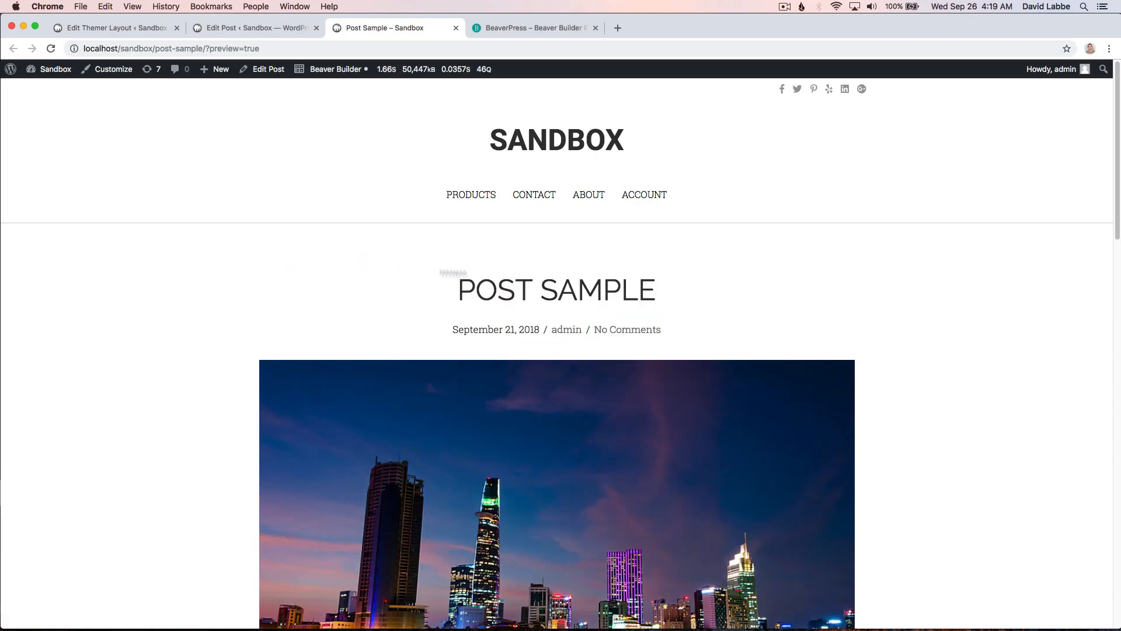
{"action": "scroll", "coordinate": [343, 354], "scroll_direction": "down", "scroll_amount": 2}
{"action": "scroll", "coordinate": [345, 354], "scroll_direction": "down", "scroll_amount": 14}
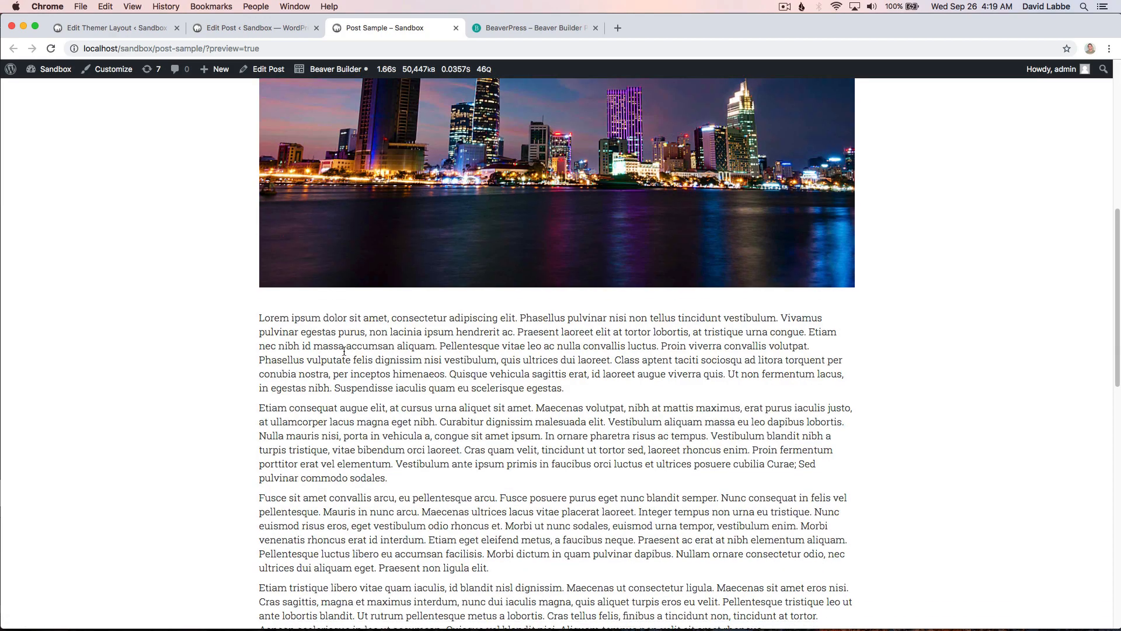
{"action": "scroll", "coordinate": [343, 350], "scroll_direction": "up", "scroll_amount": 4}
{"action": "scroll", "coordinate": [345, 352], "scroll_direction": "up", "scroll_amount": 10}
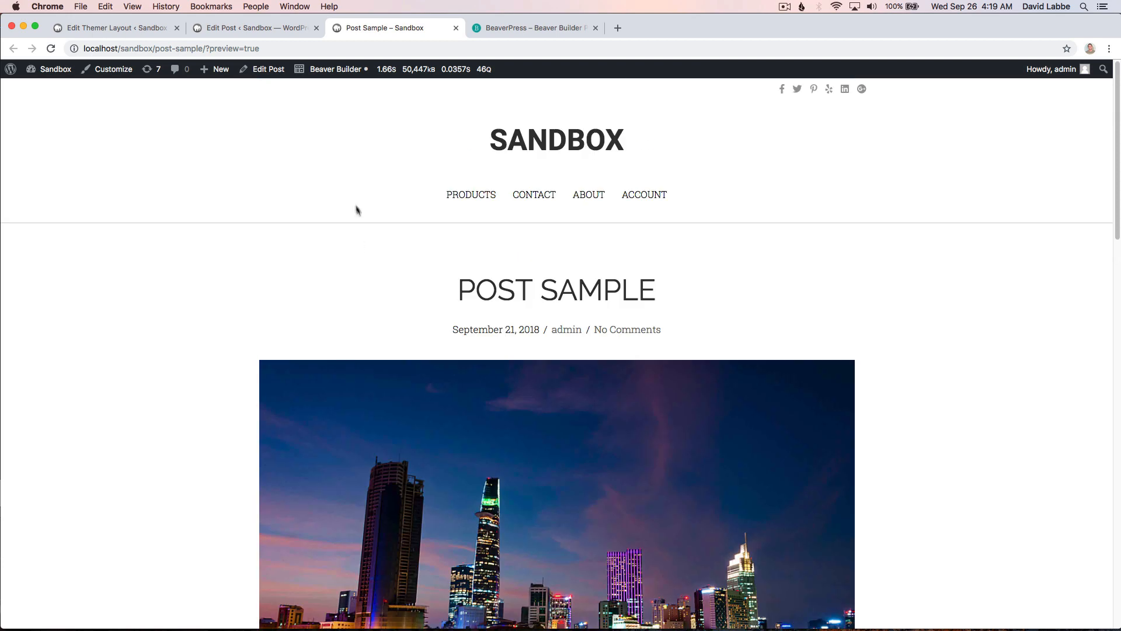
{"action": "mouse_move", "coordinate": [320, 70]}
- Open template category management from the Large Featured Image layout and list the layouts assigned to Blog Layouts
{"action": "left_click", "coordinate": [92, 29]}
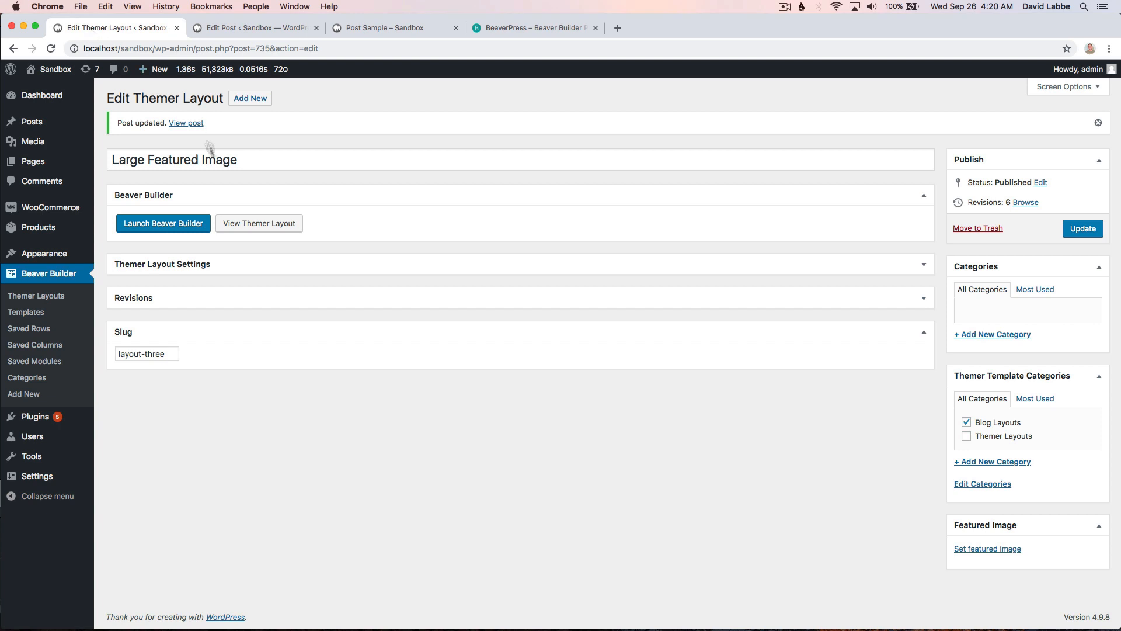
{"action": "left_click", "coordinate": [53, 298]}
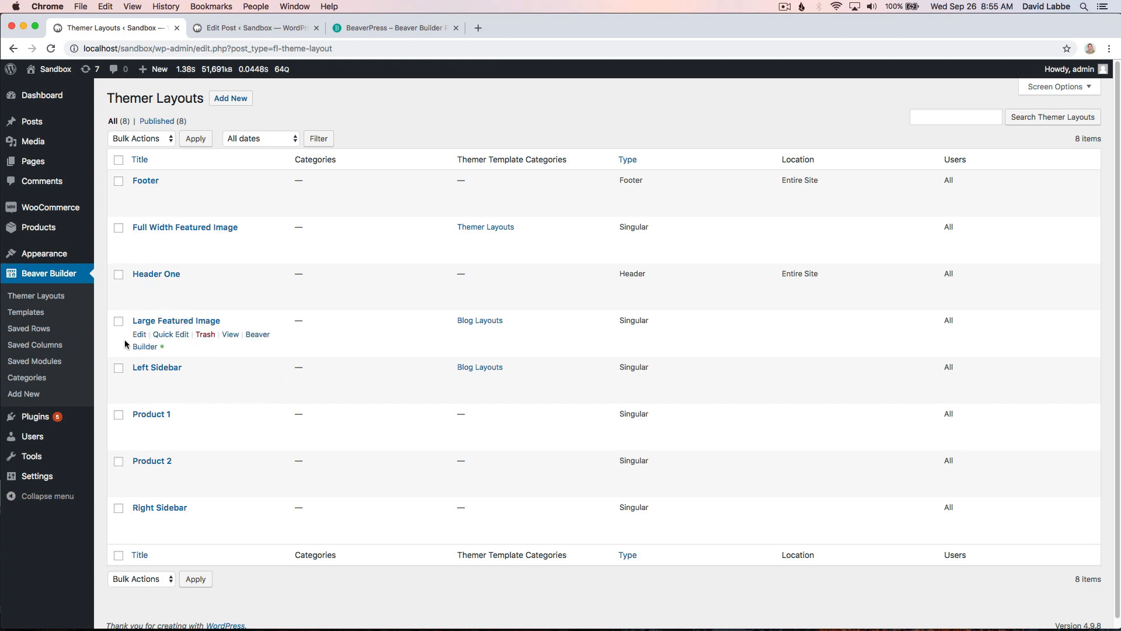
{"action": "left_click", "coordinate": [139, 334]}
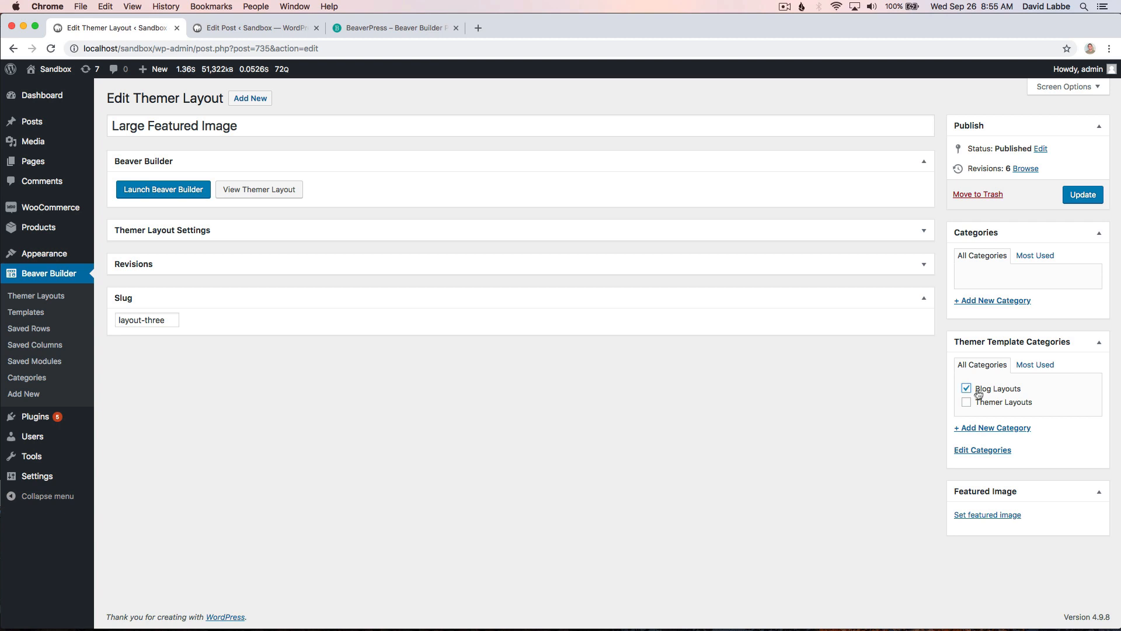
{"action": "left_click", "coordinate": [966, 403]}
{"action": "left_click", "coordinate": [973, 456]}
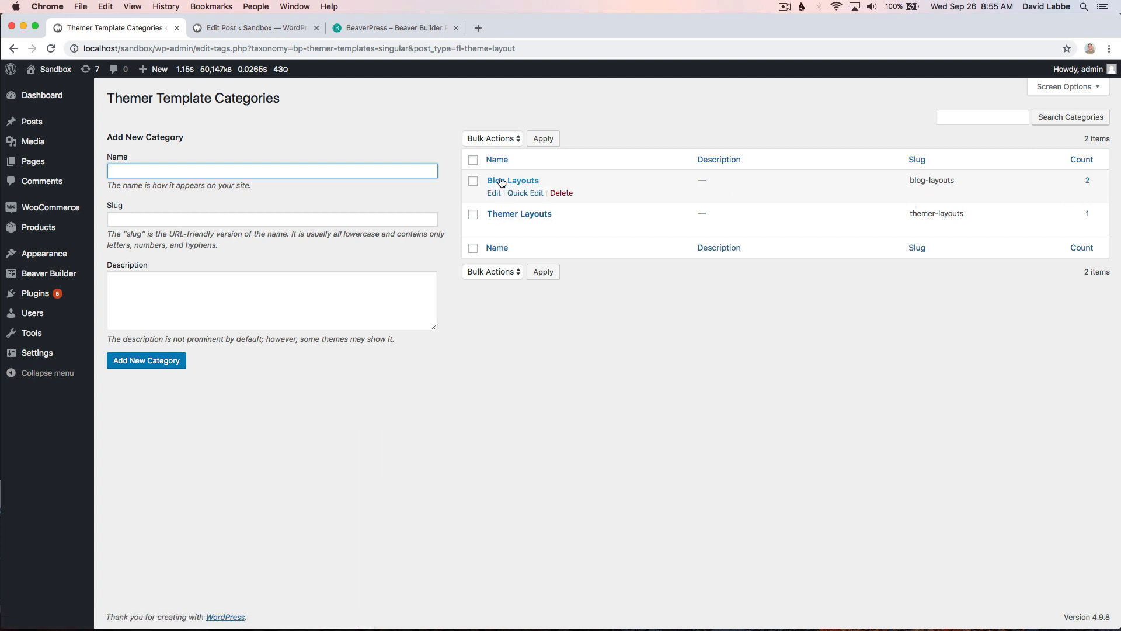
{"action": "left_click", "coordinate": [1087, 183]}
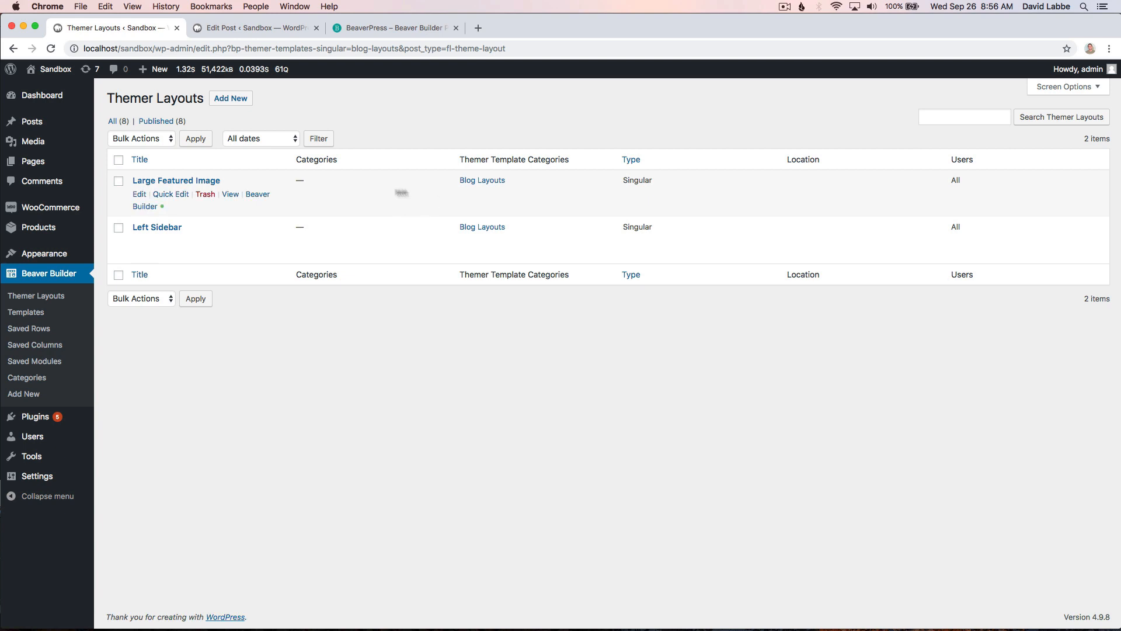
- Reopen the Large Featured Image layout, switch its template category from Blog Layouts to Themer Layouts, and update it
{"action": "left_click", "coordinate": [36, 296]}
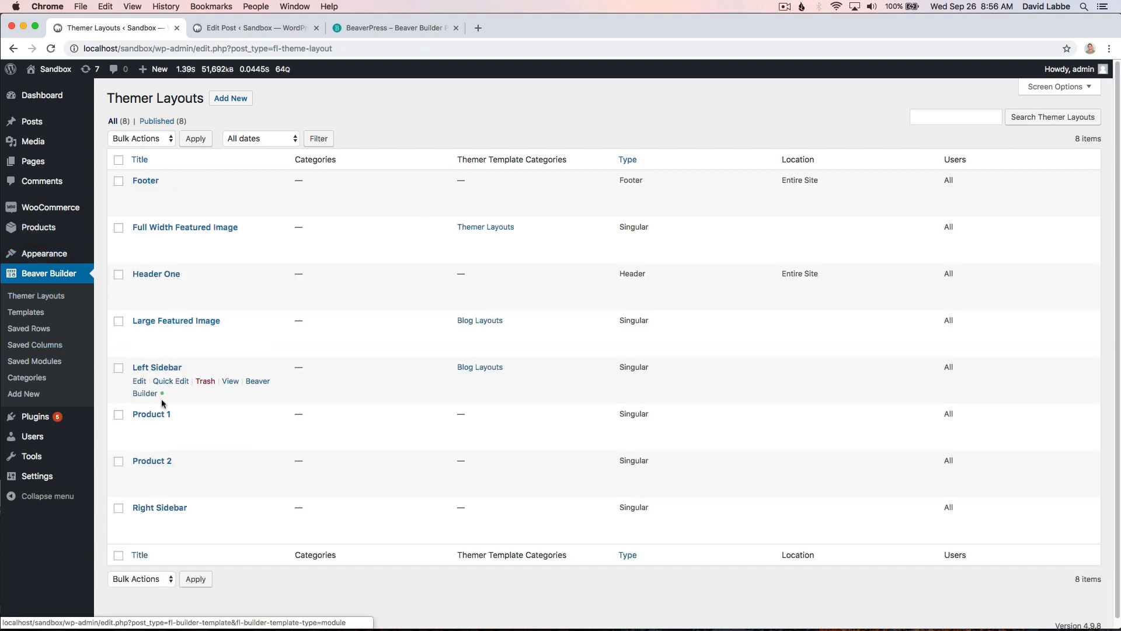
{"action": "left_click", "coordinate": [139, 335]}
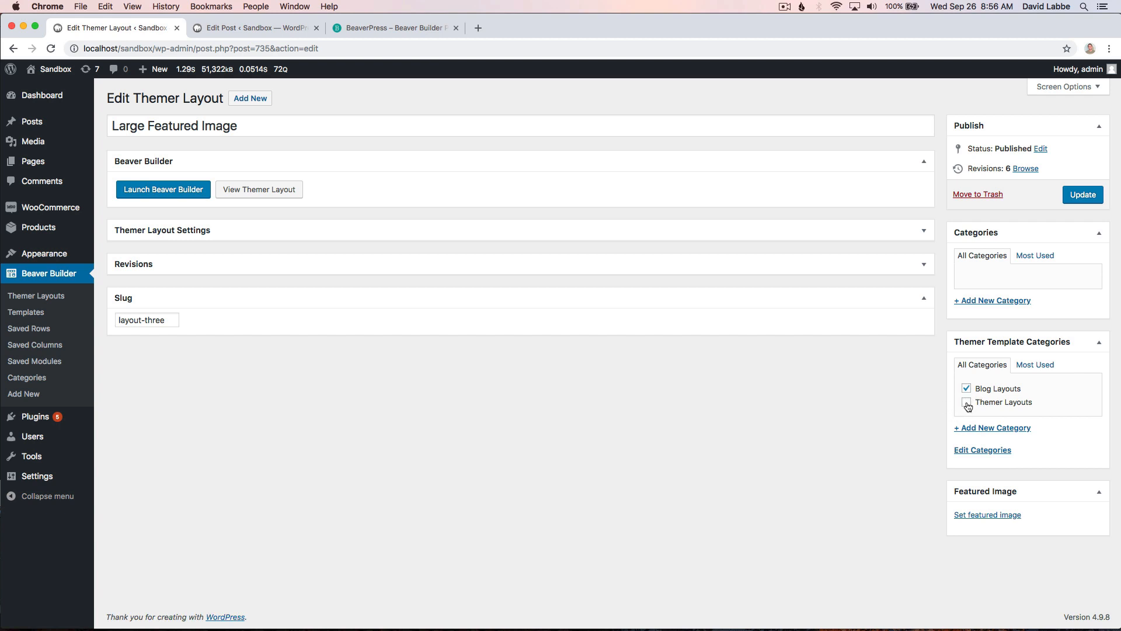
{"action": "left_click", "coordinate": [1080, 196]}
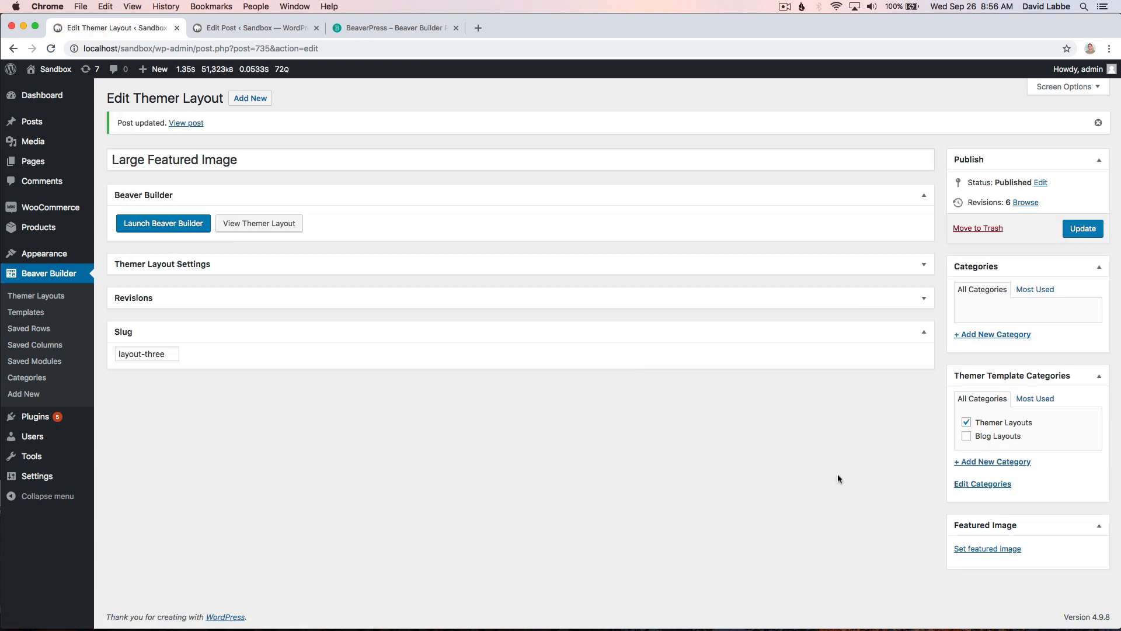
- Reload the Post Sample post's editing page and review how the available templates are grouped by category
{"action": "left_click", "coordinate": [253, 29]}
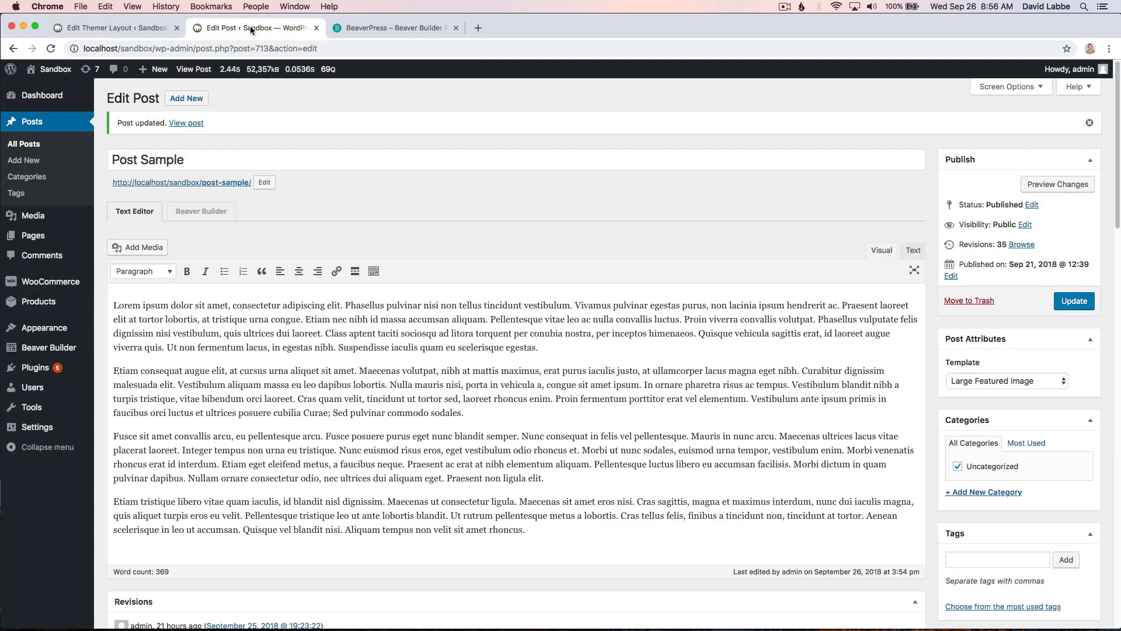
{"action": "key", "text": "super+r"}
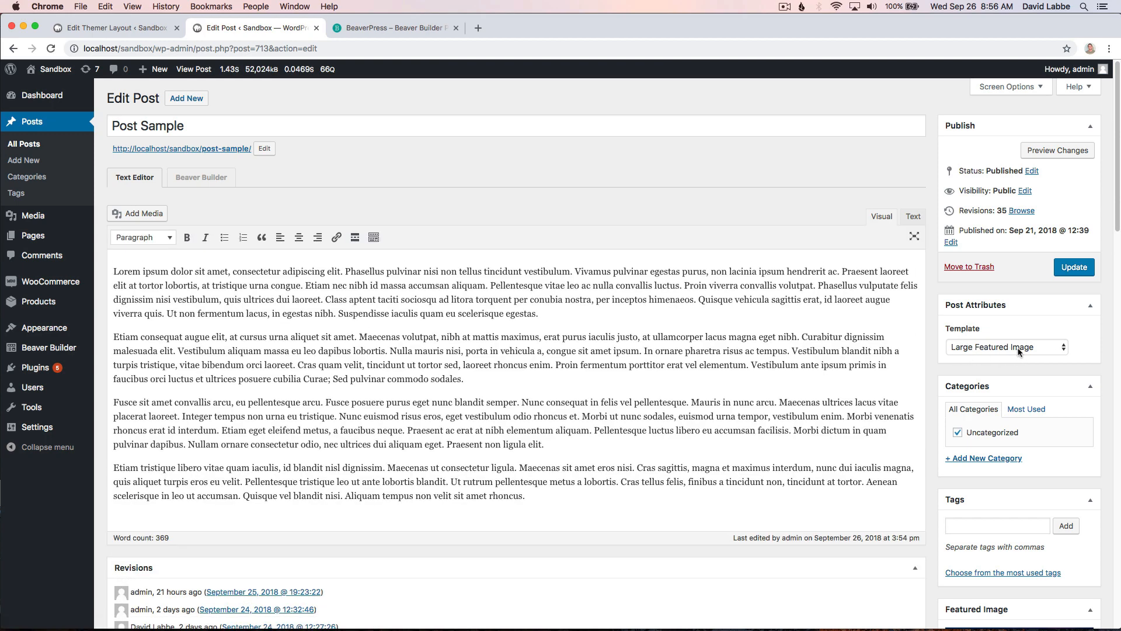
{"action": "left_click", "coordinate": [1040, 347]}
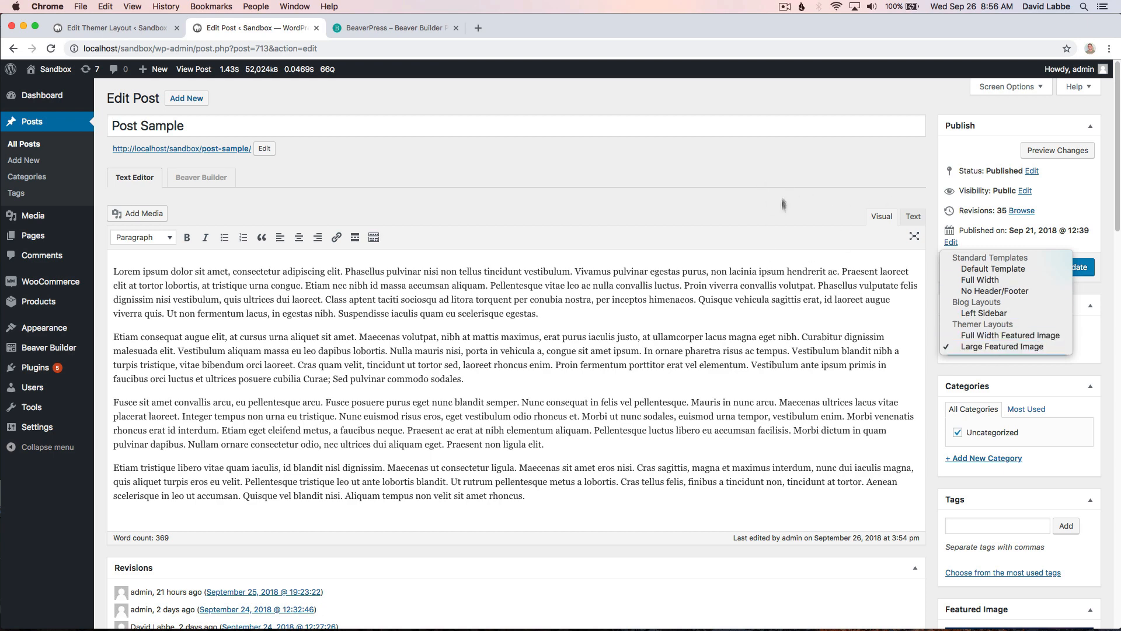
{"action": "left_click", "coordinate": [745, 191]}
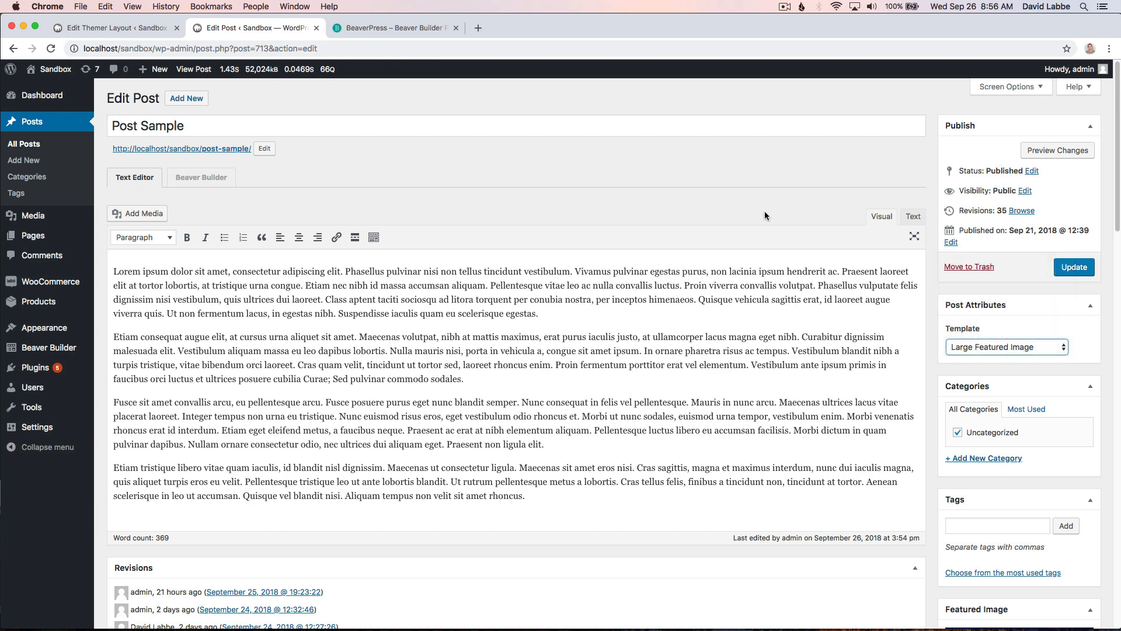
- Remove the Large Featured Image layout from the Themer Layouts template category, accept the category warning, and update the layout
{"action": "left_click", "coordinate": [138, 29]}
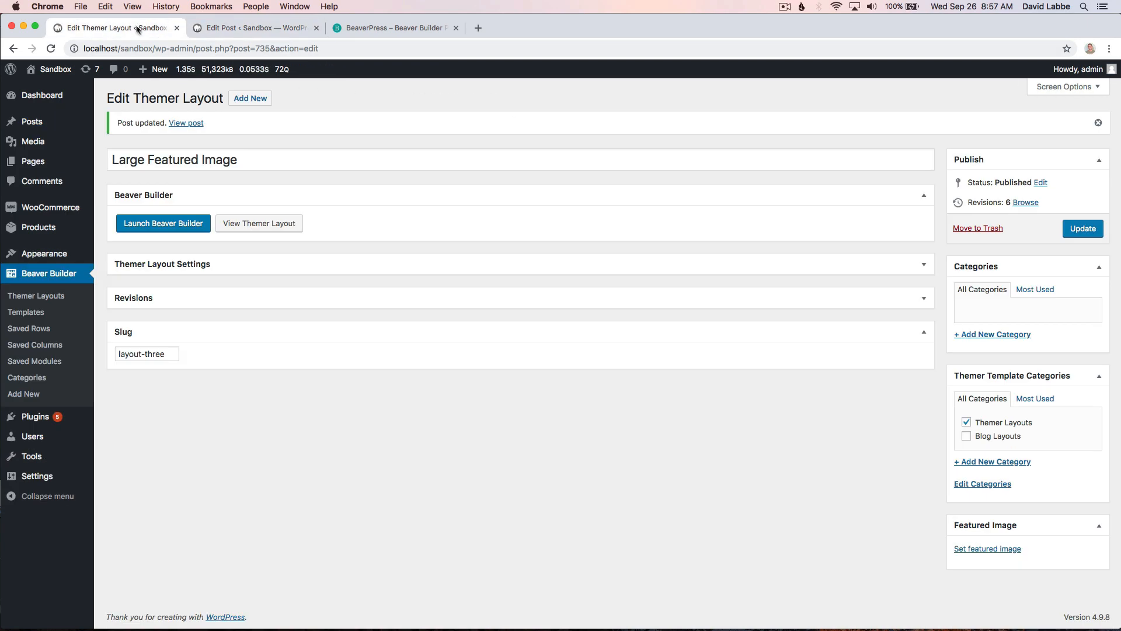
{"action": "left_click", "coordinate": [966, 423]}
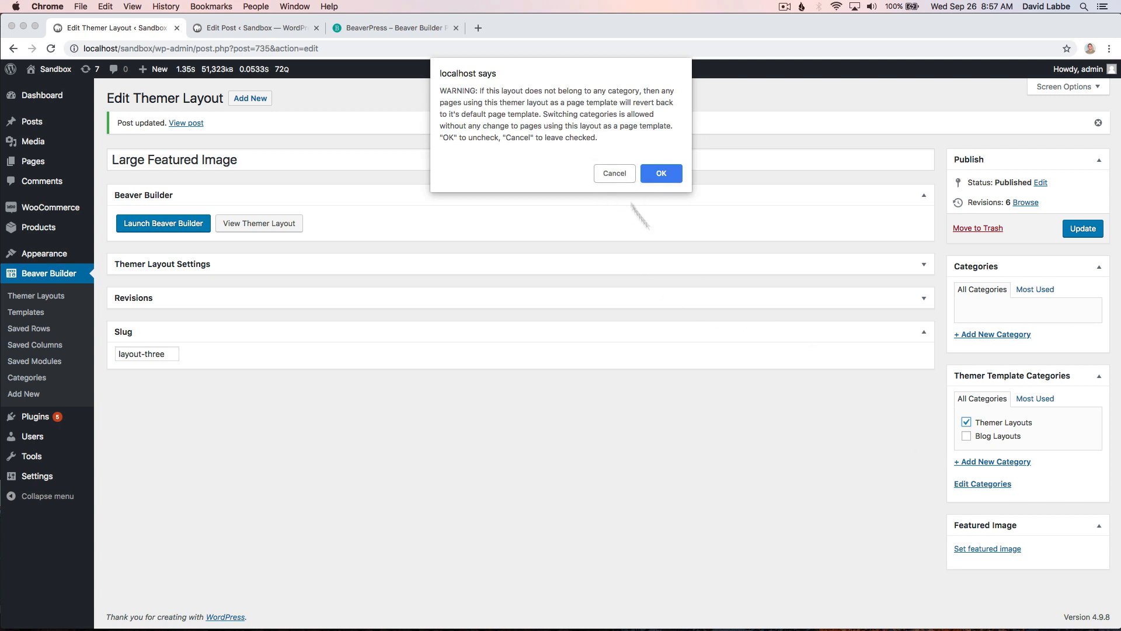
{"action": "left_click", "coordinate": [611, 173]}
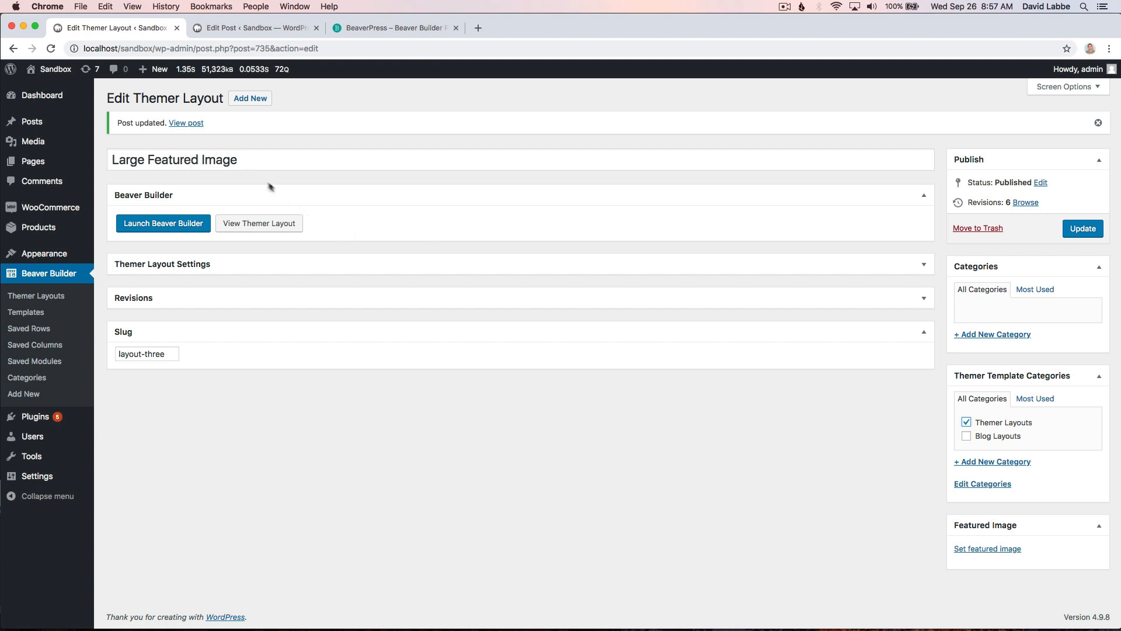
{"action": "left_click", "coordinate": [967, 422]}
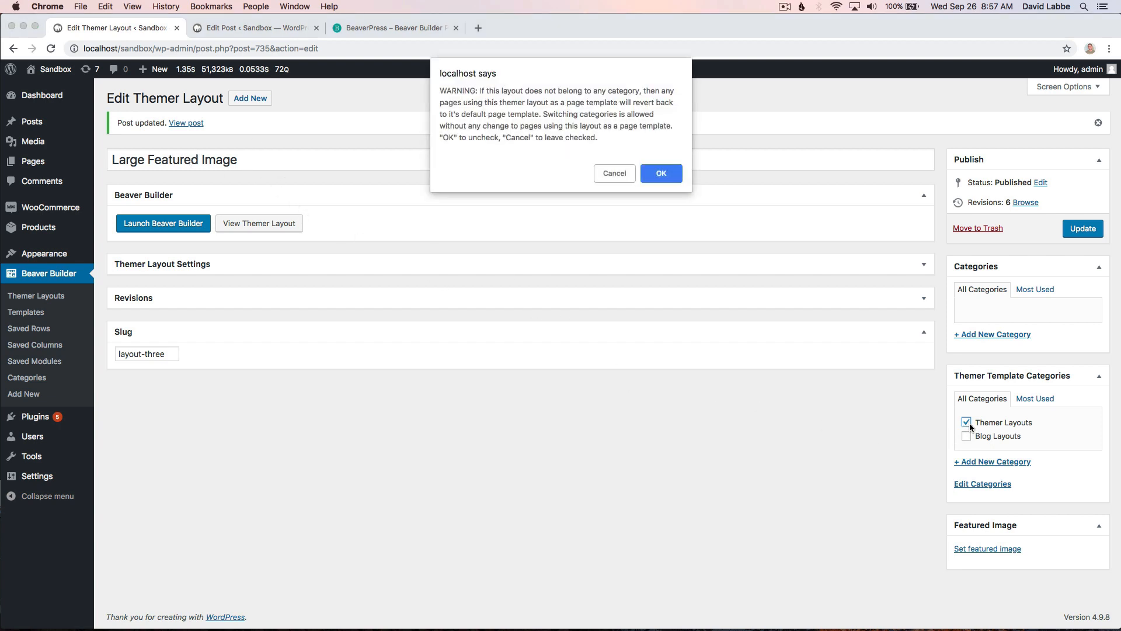
{"action": "left_click", "coordinate": [661, 175]}
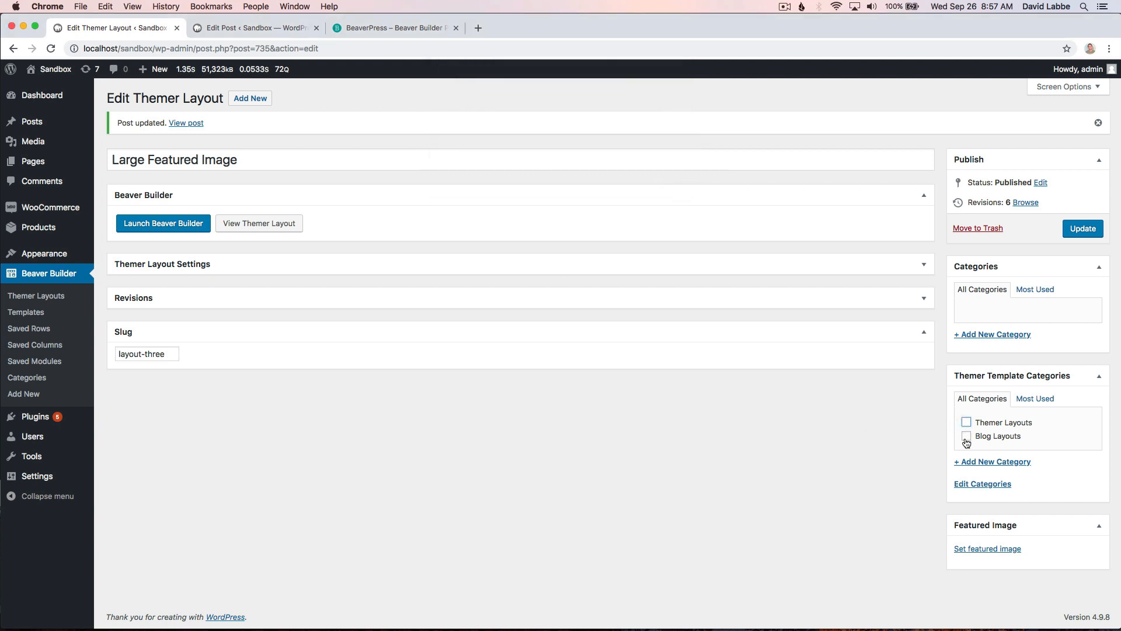
{"action": "left_click", "coordinate": [1078, 234]}
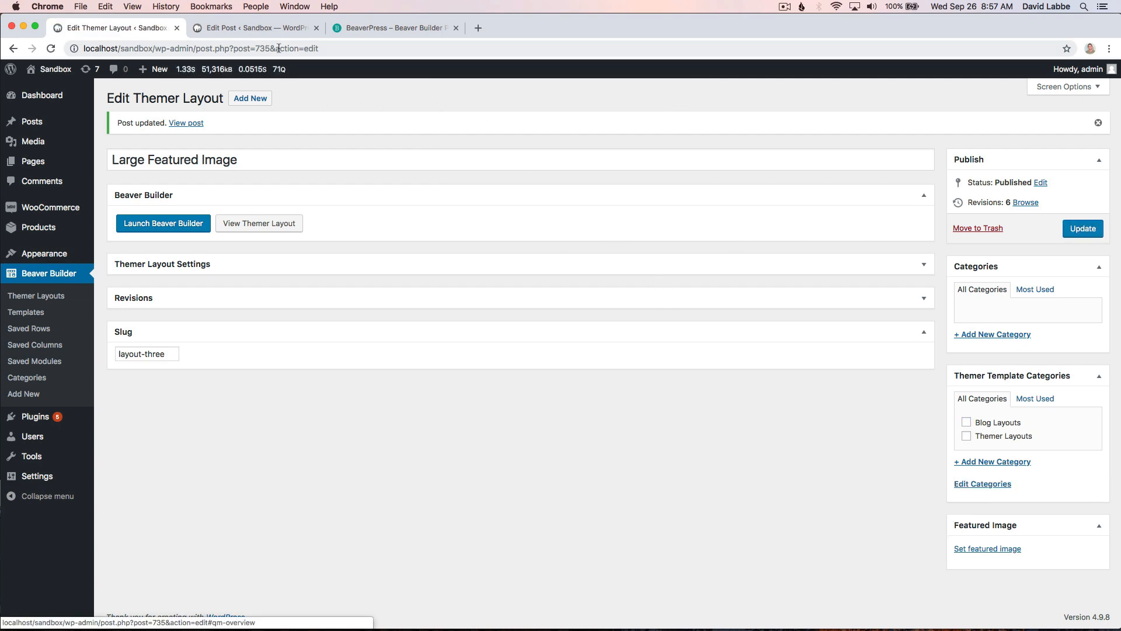
- Reload the Post Sample post's editing page and check its assigned template and the list of available ones
{"action": "left_click", "coordinate": [251, 28]}
{"action": "key", "text": "super+r"}
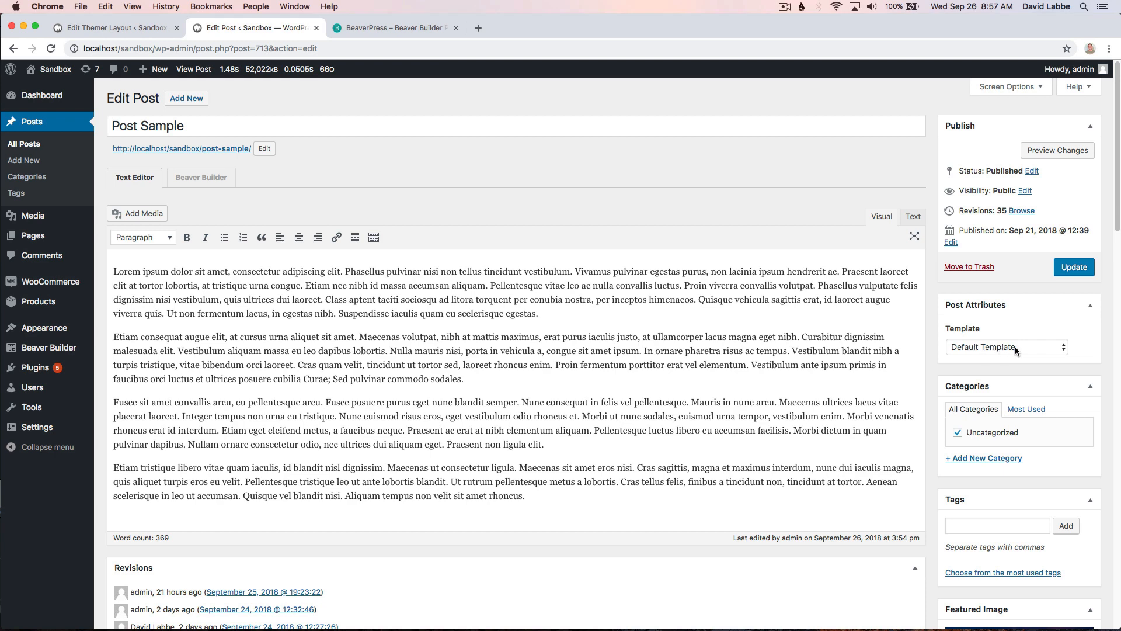
{"action": "left_click", "coordinate": [1031, 346]}
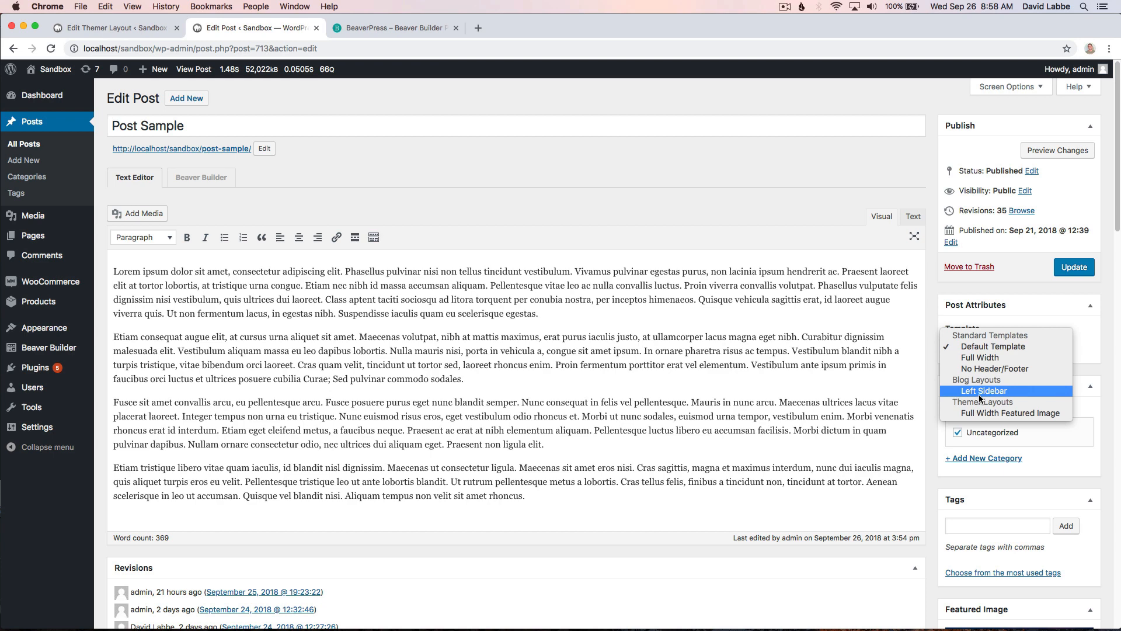
{"action": "left_click", "coordinate": [848, 198]}
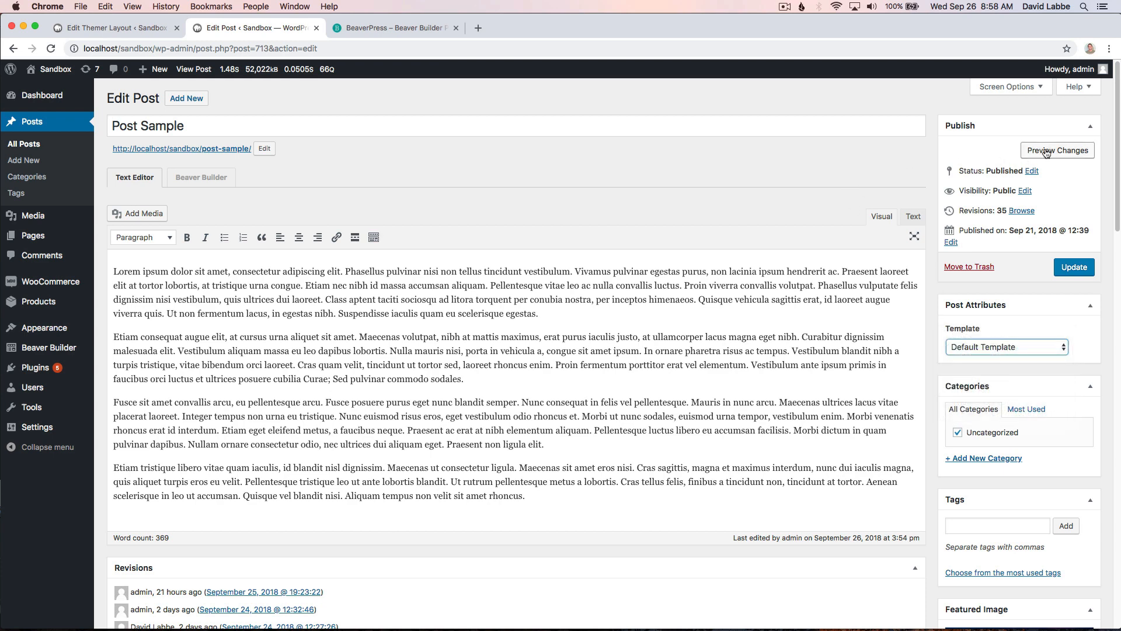
- Preview the Post Sample post to examine its page layout, and return to the open admin pages
{"action": "left_click", "coordinate": [1045, 150]}
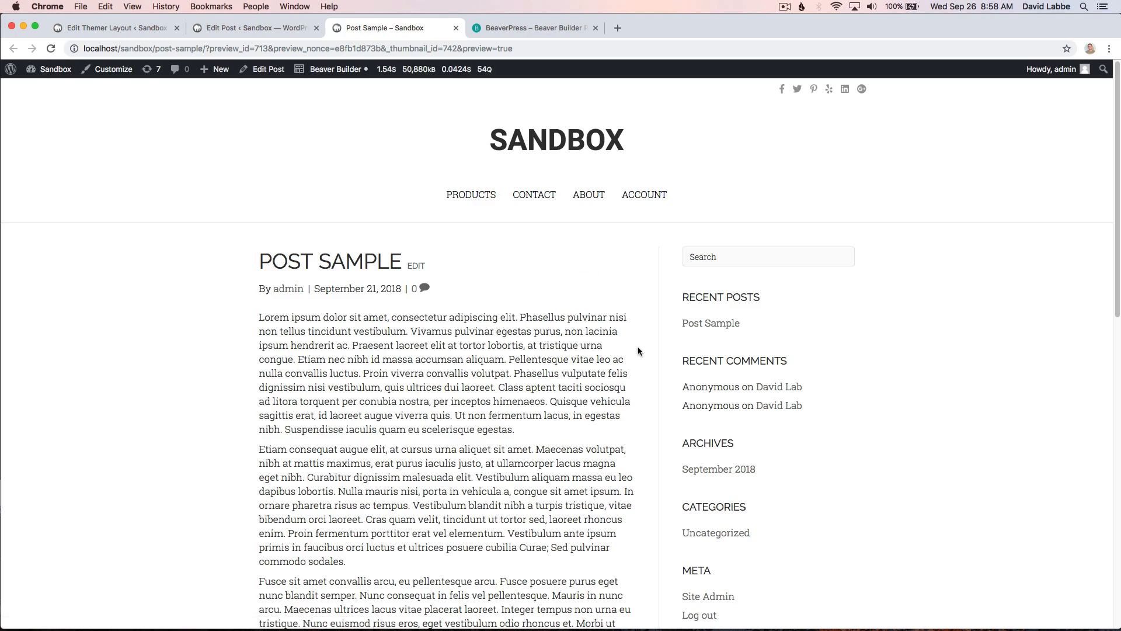
{"action": "left_click", "coordinate": [240, 26]}
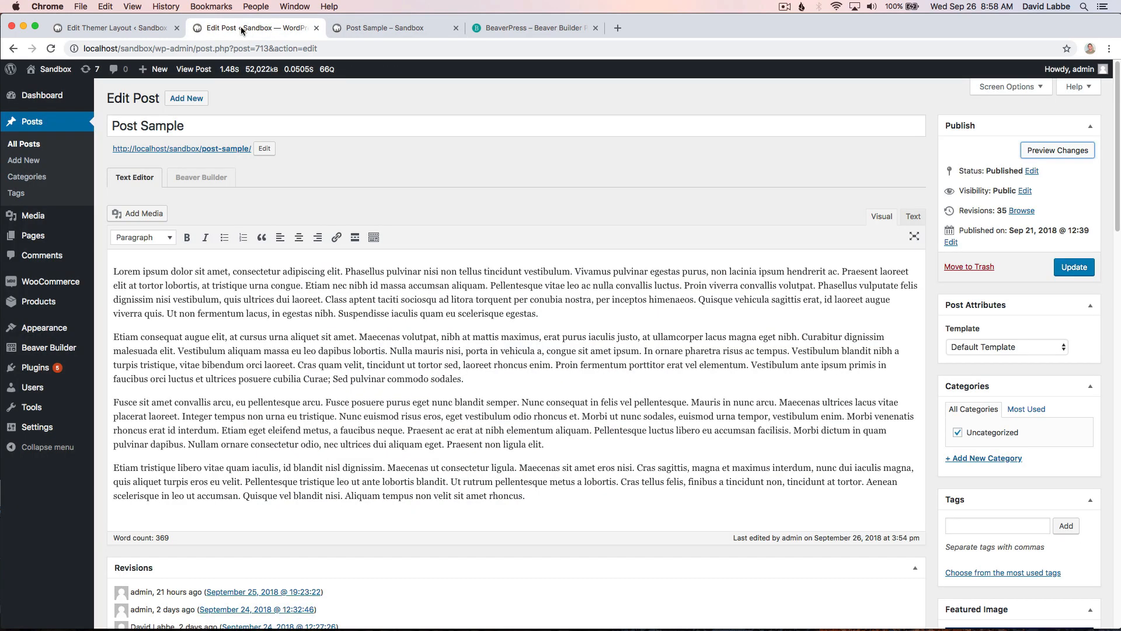
{"action": "left_click", "coordinate": [103, 27]}
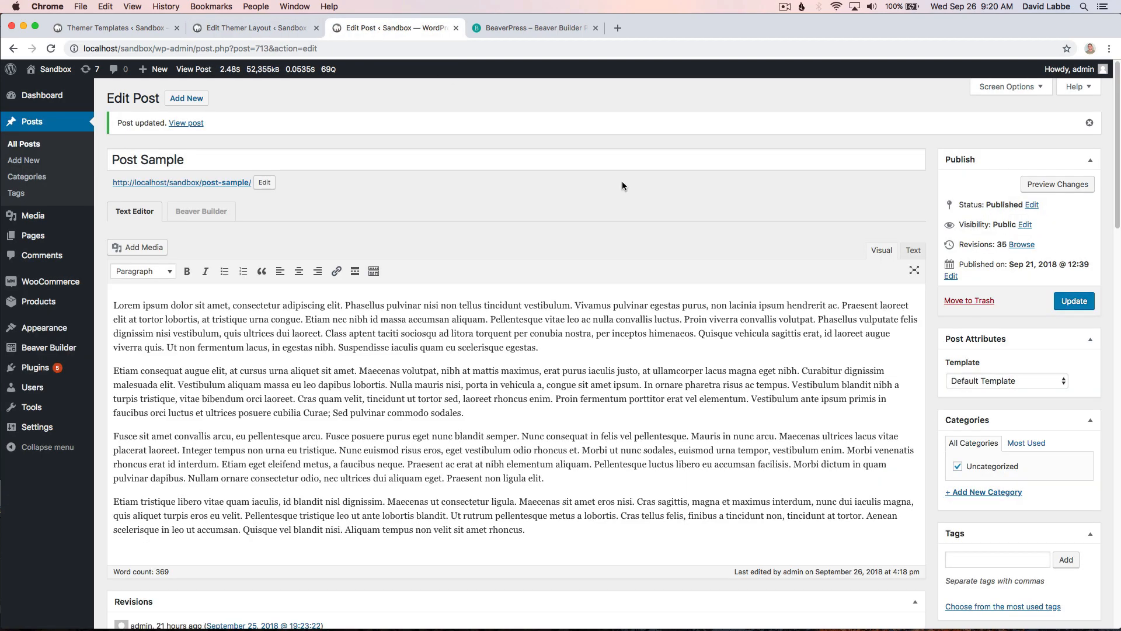
- Assign the Left Sidebar template from Blog Layouts to the Post Sample post and update it
{"action": "left_click", "coordinate": [1011, 381]}
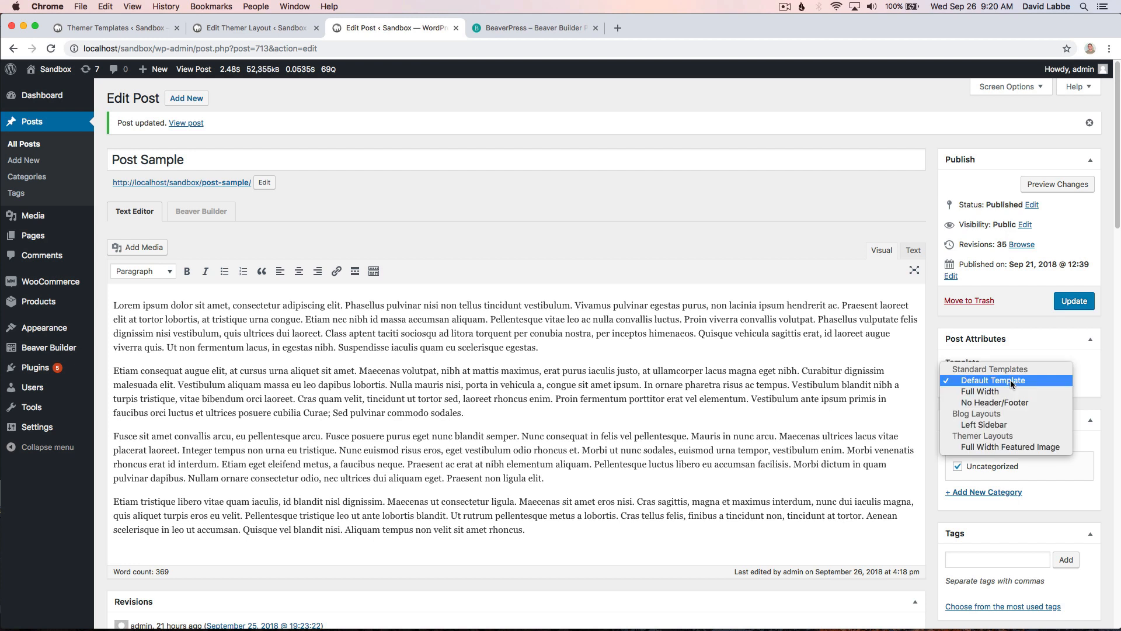
{"action": "left_click", "coordinate": [988, 425]}
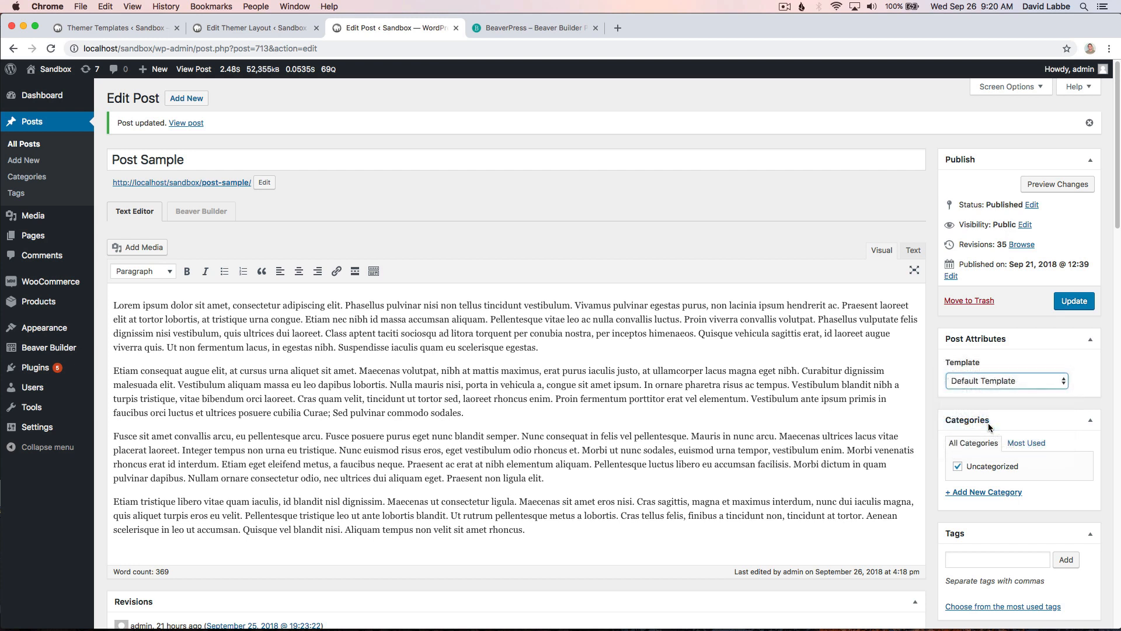
{"action": "left_click", "coordinate": [1078, 304]}
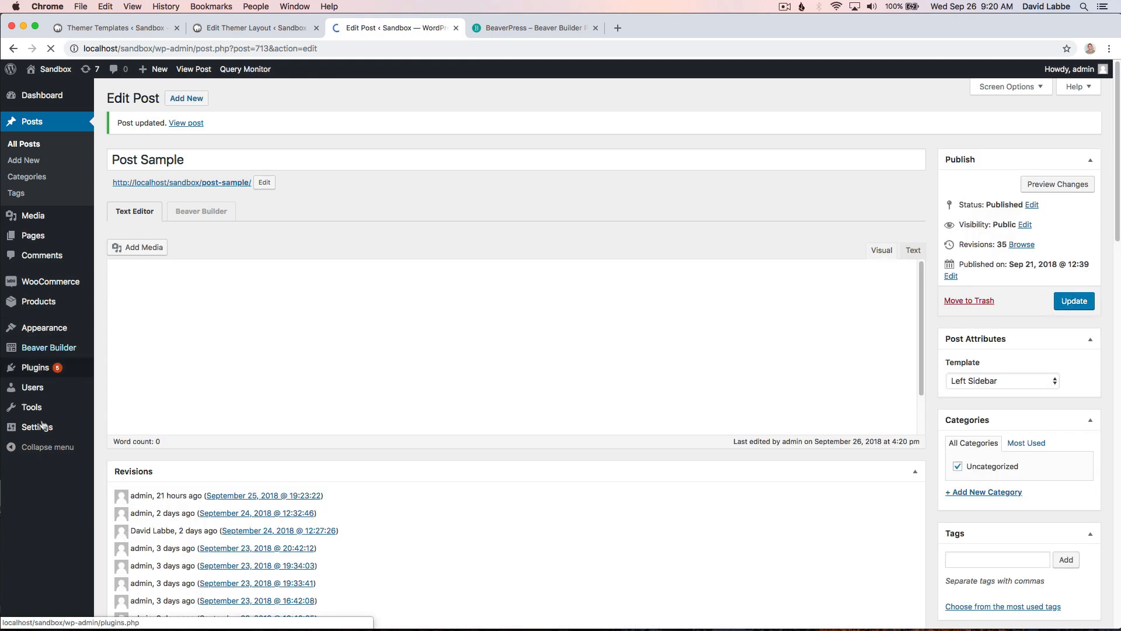
- Open the Themer Templates settings and review the supported post types and the license activation section
{"action": "mouse_move", "coordinate": [42, 430]}
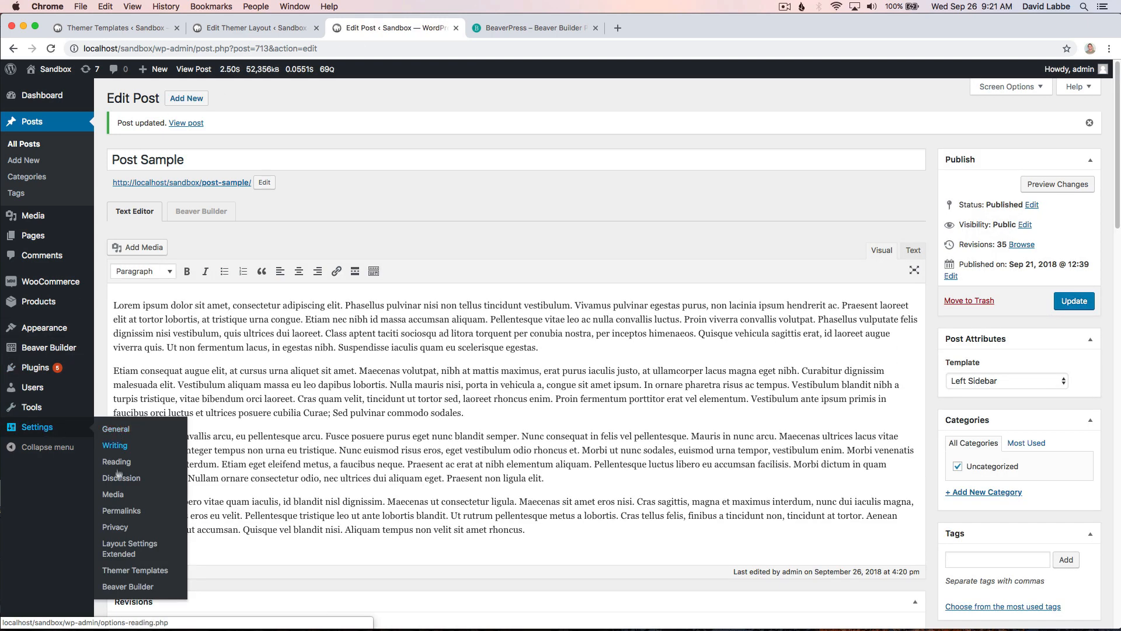
{"action": "left_click", "coordinate": [135, 573]}
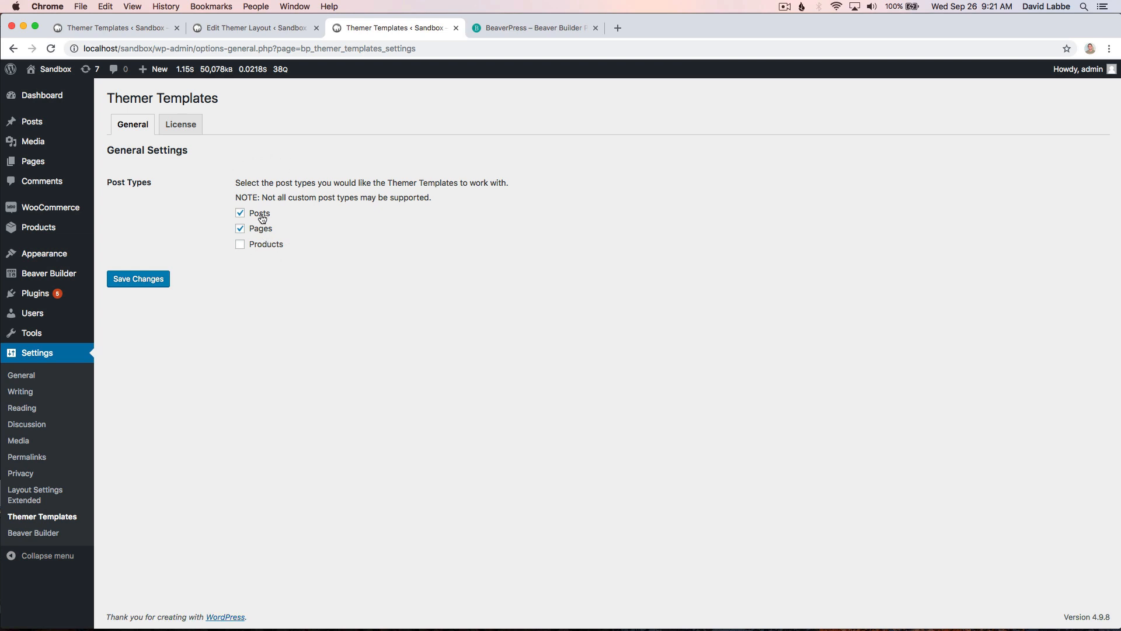
{"action": "left_click", "coordinate": [176, 127]}
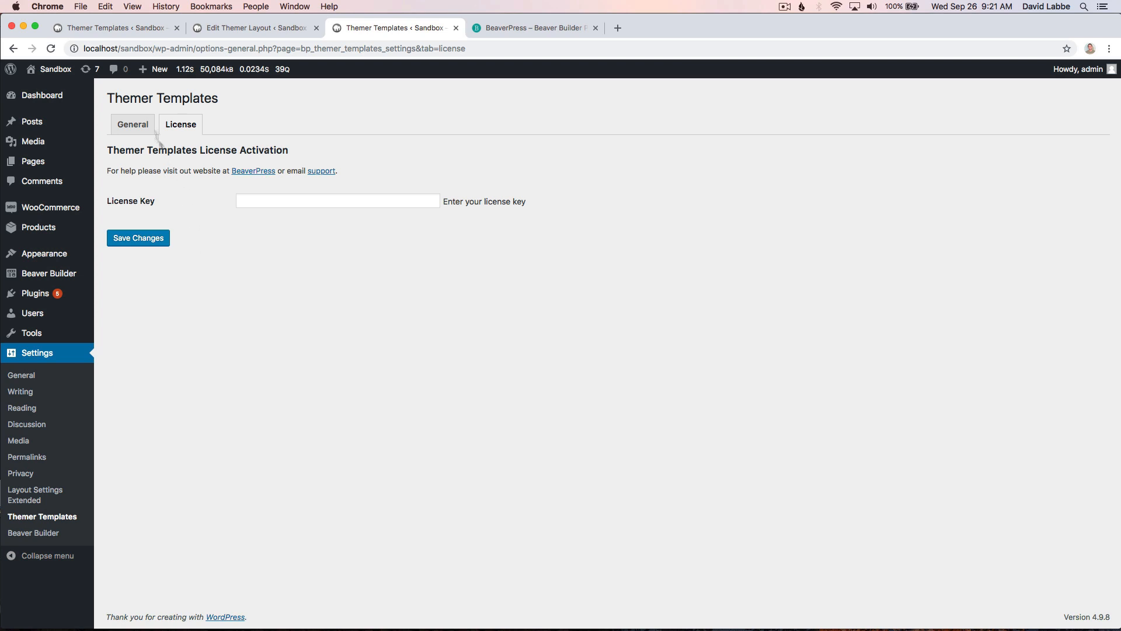
{"action": "left_click", "coordinate": [132, 124]}
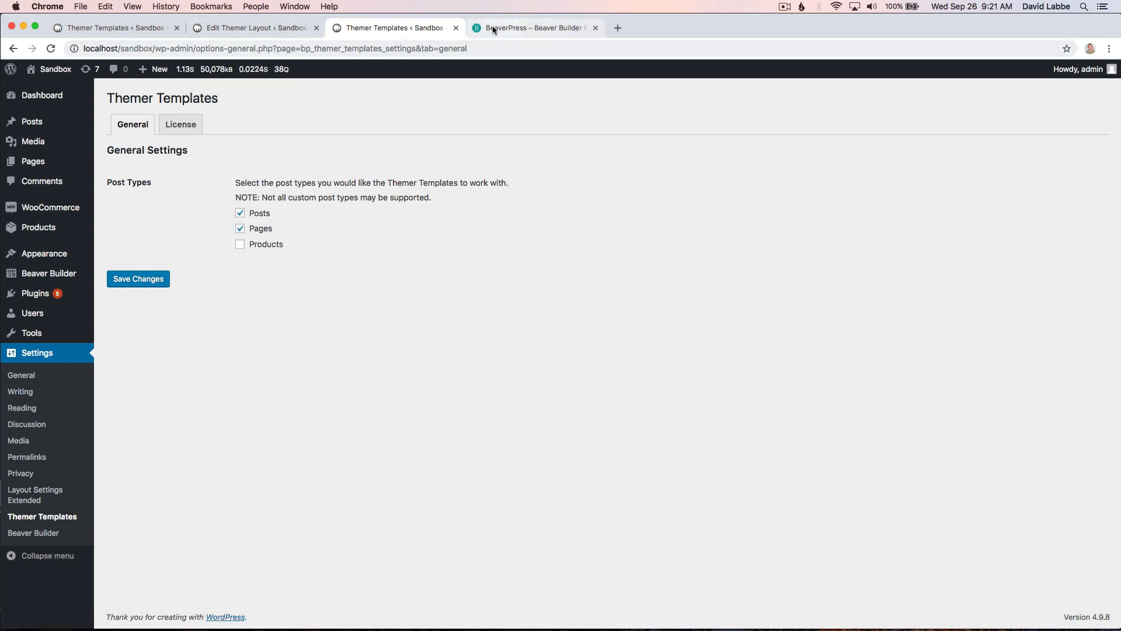
- Open the page list in a new browser tab, edit the About page, and review its available templates
{"action": "left_click", "coordinate": [41, 162], "text": "super"}
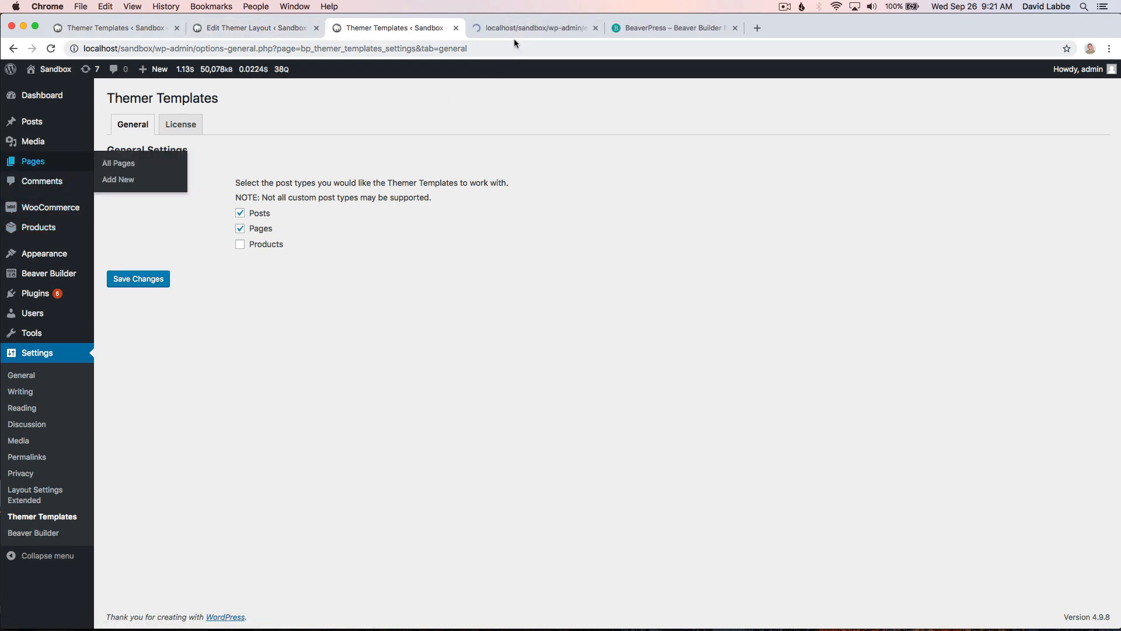
{"action": "left_click", "coordinate": [522, 27]}
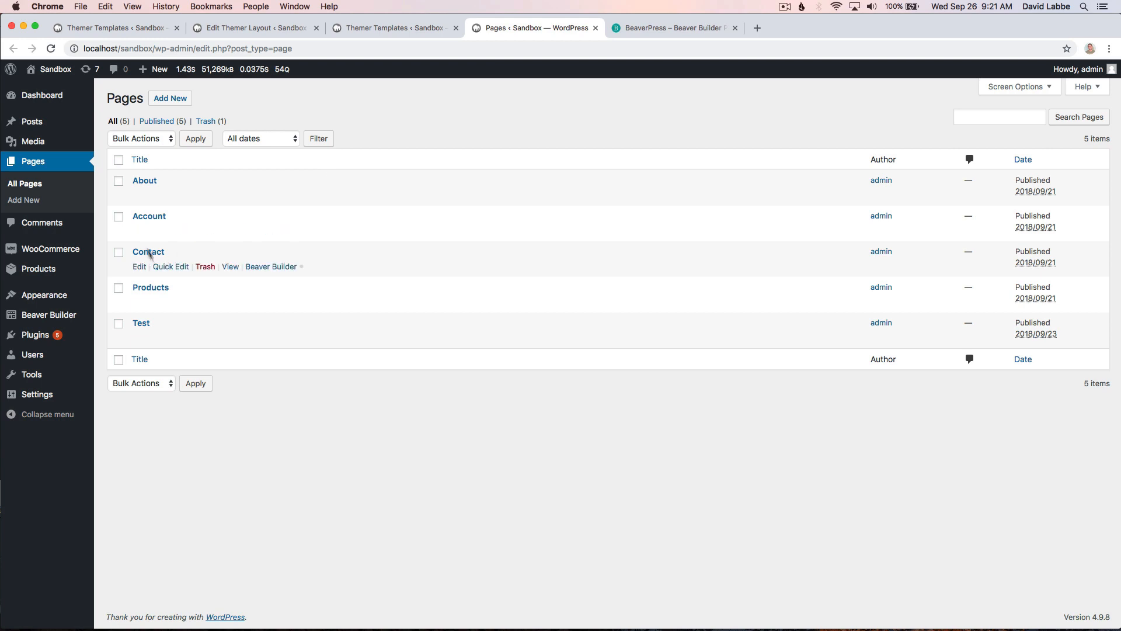
{"action": "left_click", "coordinate": [139, 196]}
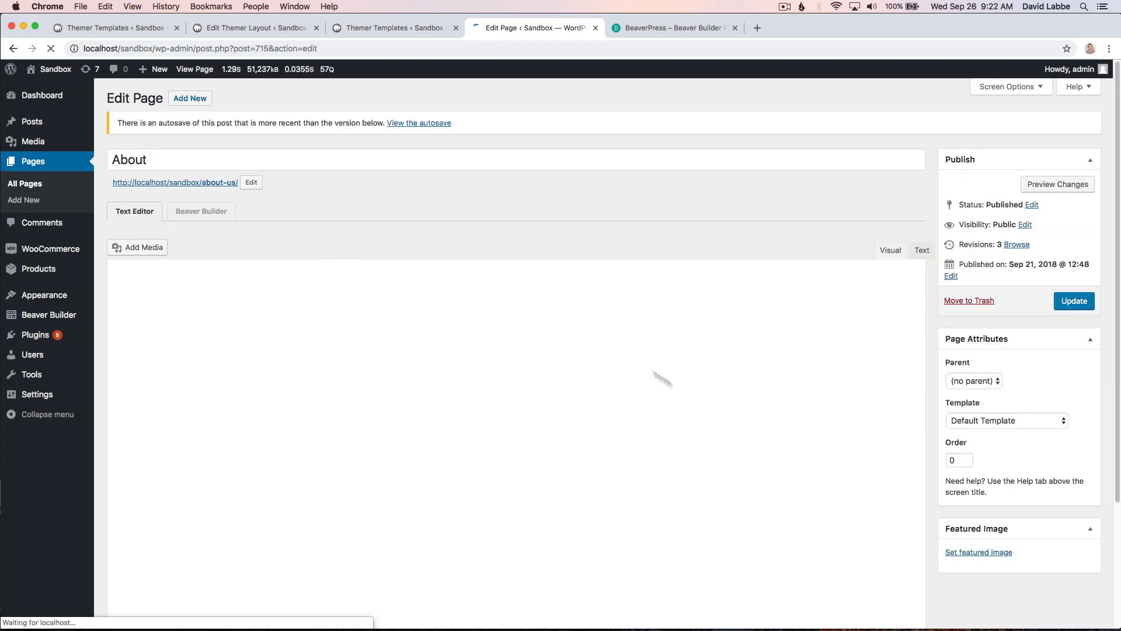
{"action": "left_click", "coordinate": [1060, 419]}
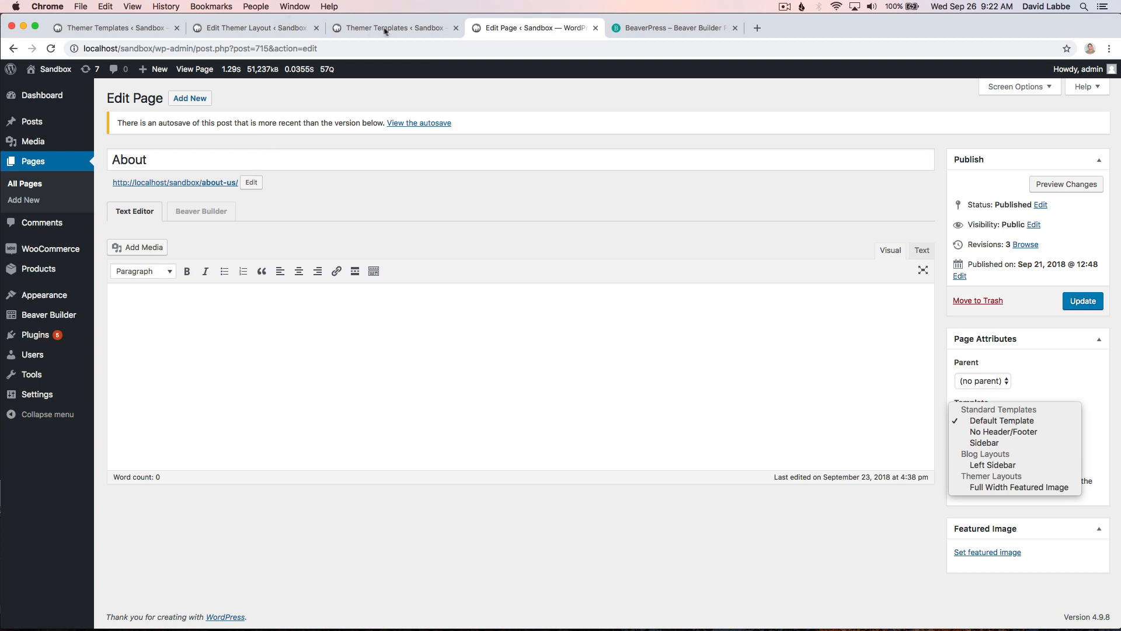
- Return to the Themer Templates settings and review which post types are enabled
{"action": "left_click", "coordinate": [254, 27]}
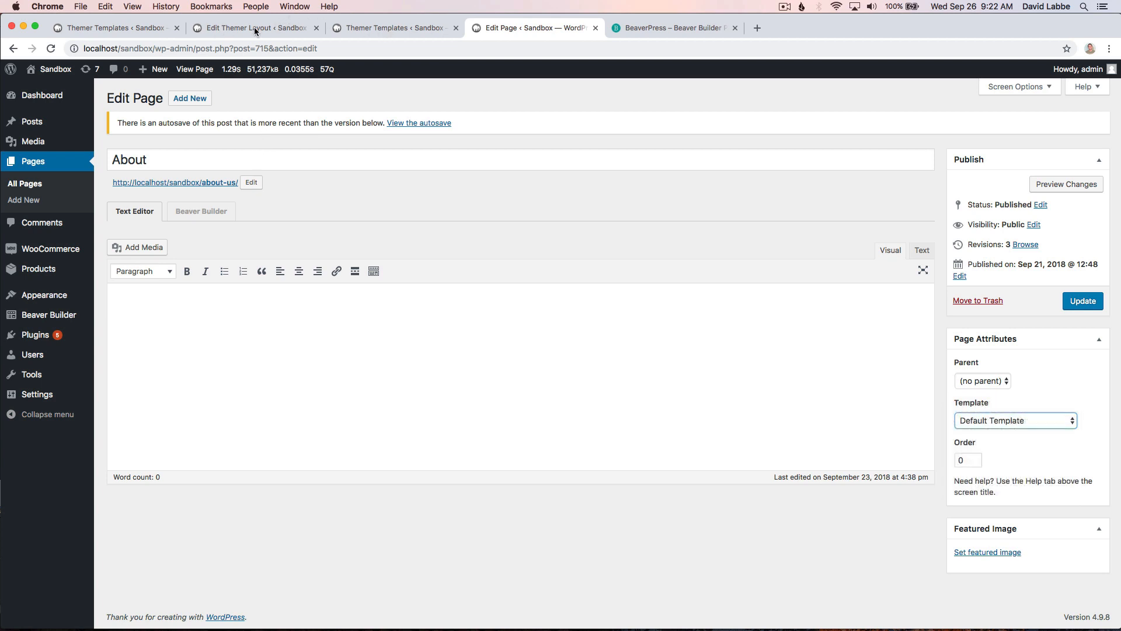
{"action": "left_click", "coordinate": [254, 27]}
{"action": "left_click", "coordinate": [367, 29]}
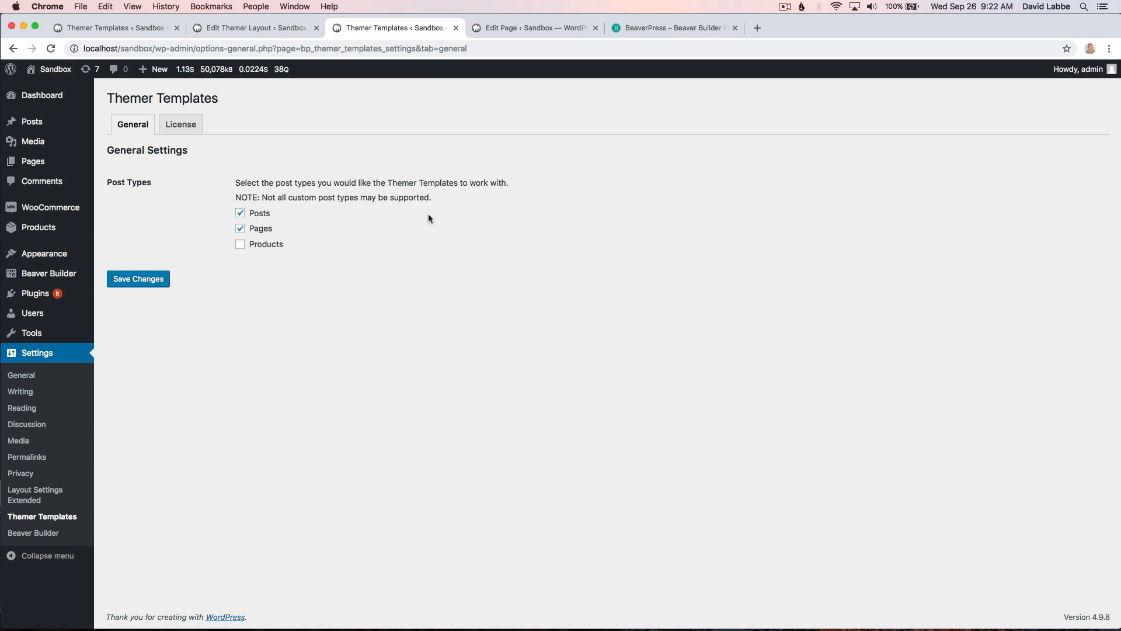
- Leave the About page, open the Post Sample post for editing, and check its assigned template
{"action": "left_click", "coordinate": [522, 28]}
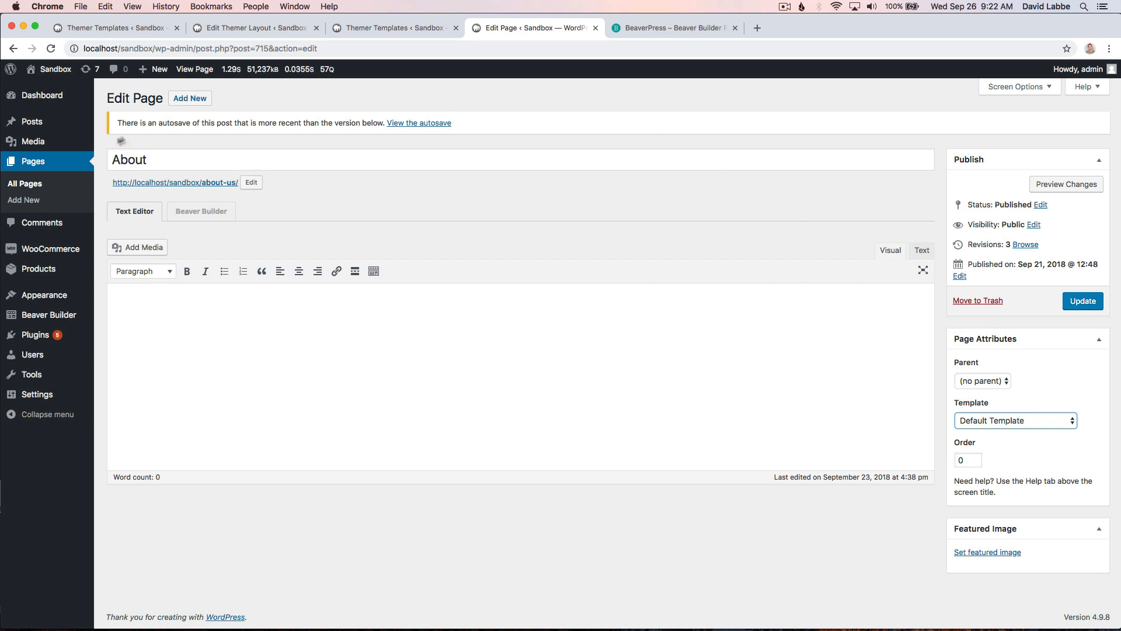
{"action": "left_click", "coordinate": [36, 122]}
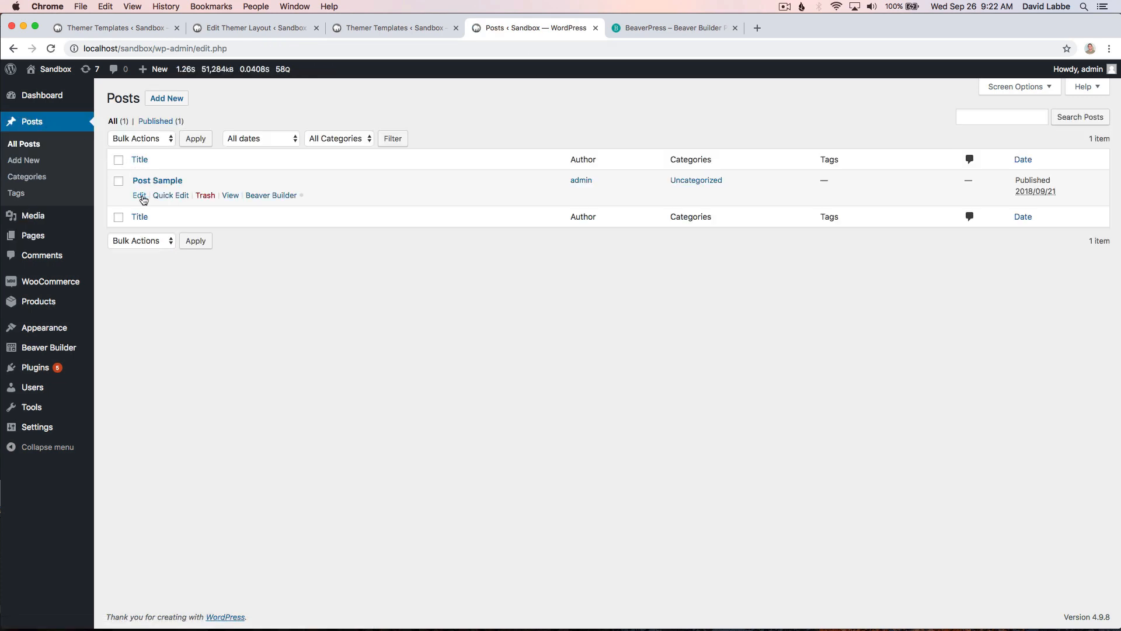
{"action": "left_click", "coordinate": [139, 195]}
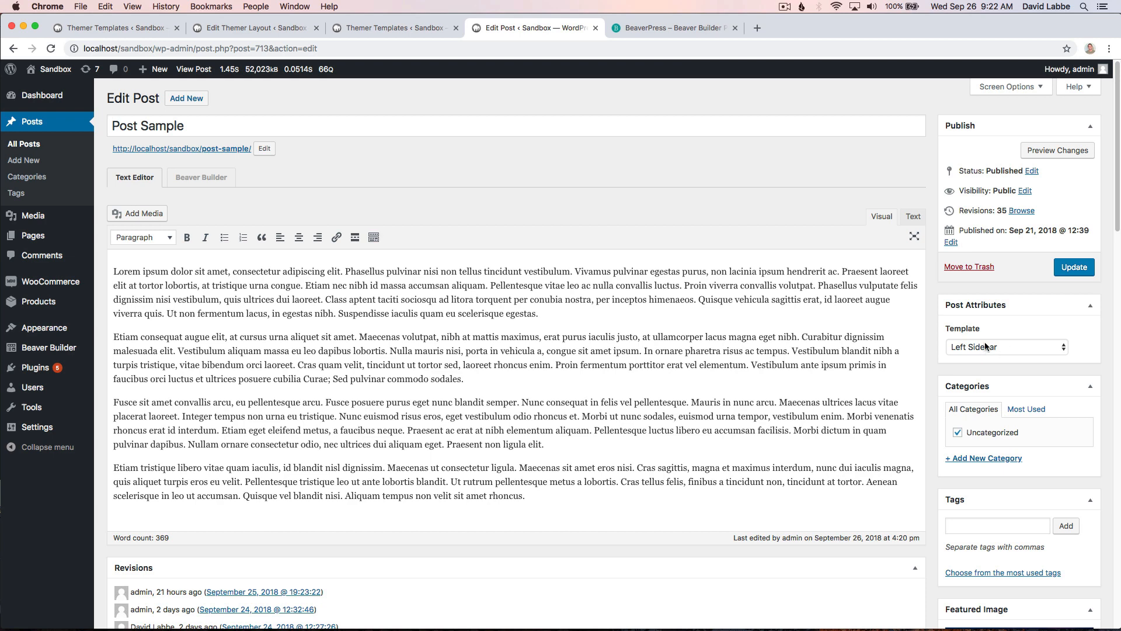
- Disable the Posts post type in the Themer Templates settings, accept the deactivation warning, and save the changes
{"action": "left_click", "coordinate": [389, 26]}
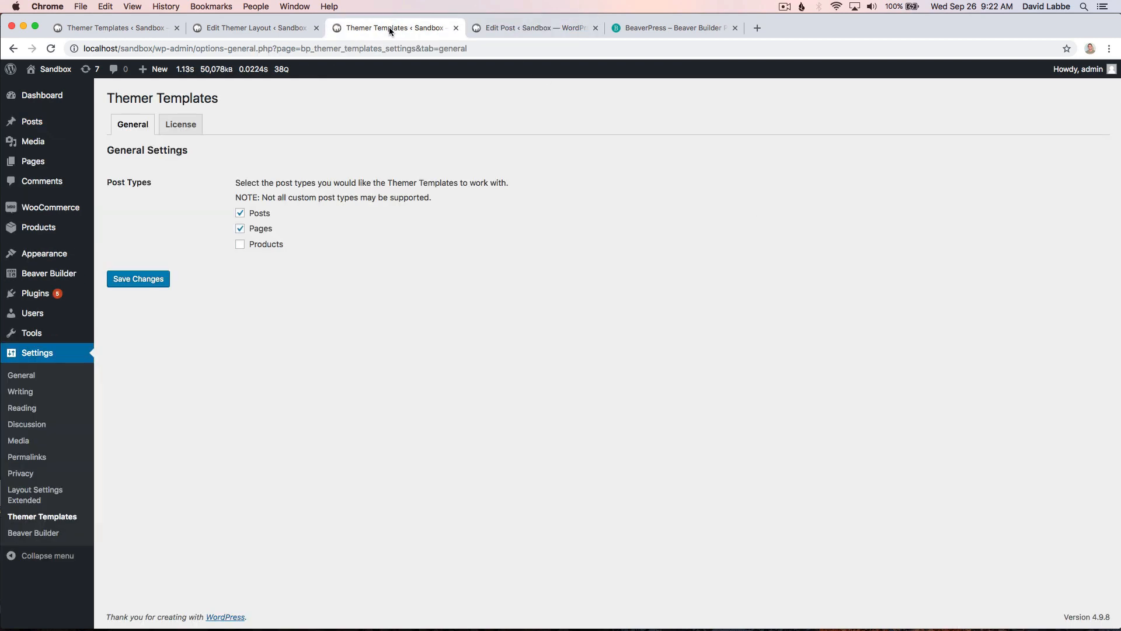
{"action": "left_click", "coordinate": [240, 213]}
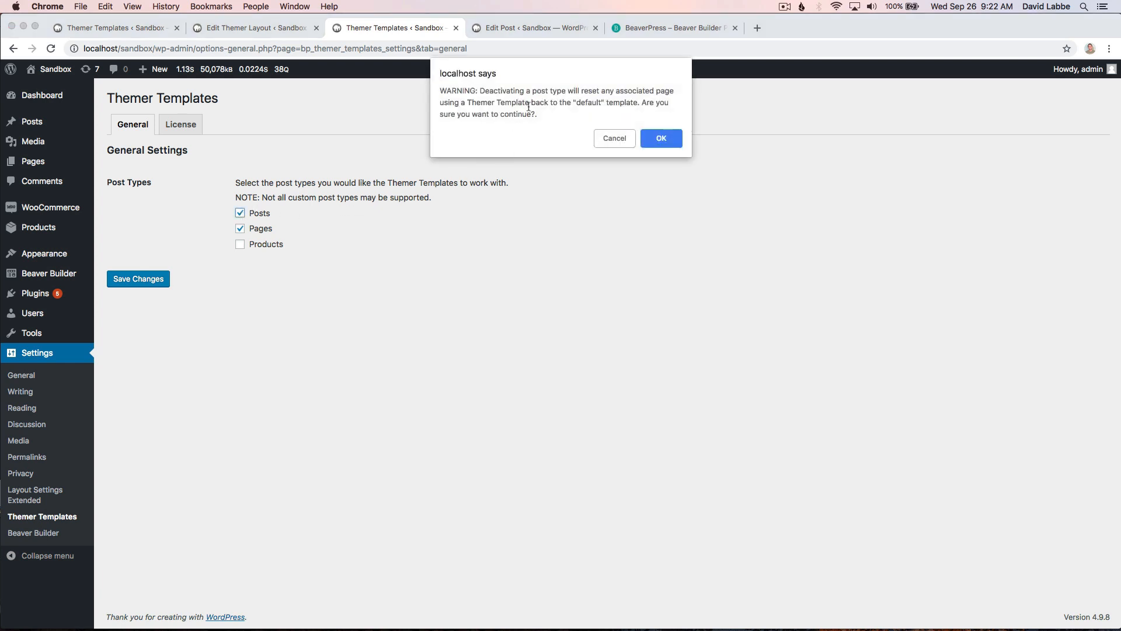
{"action": "left_click", "coordinate": [669, 141]}
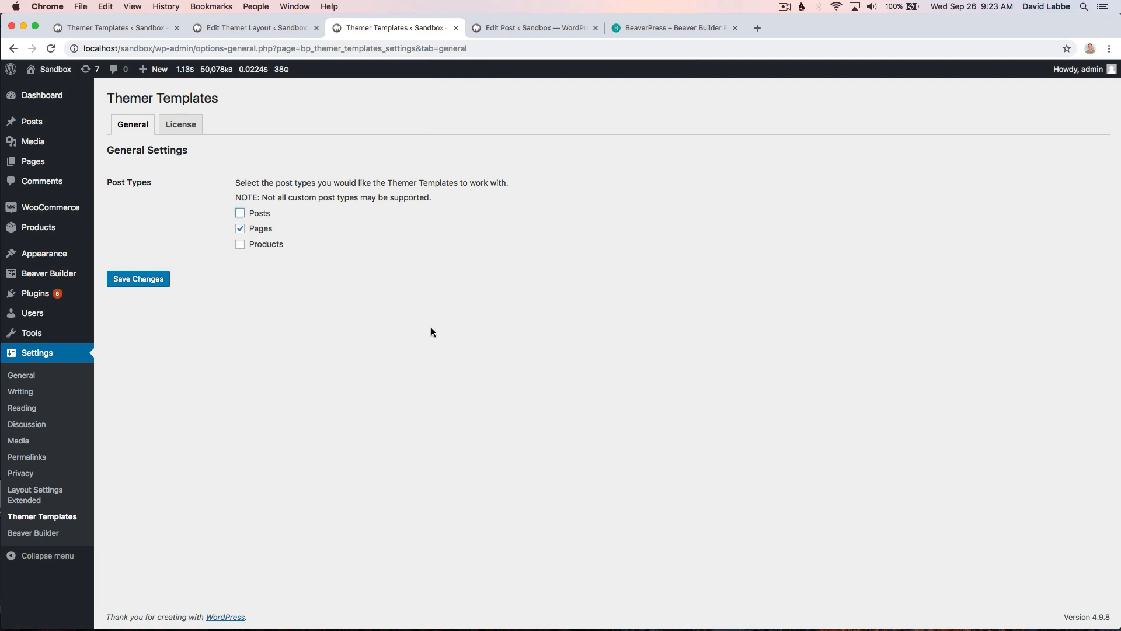
{"action": "left_click", "coordinate": [149, 280]}
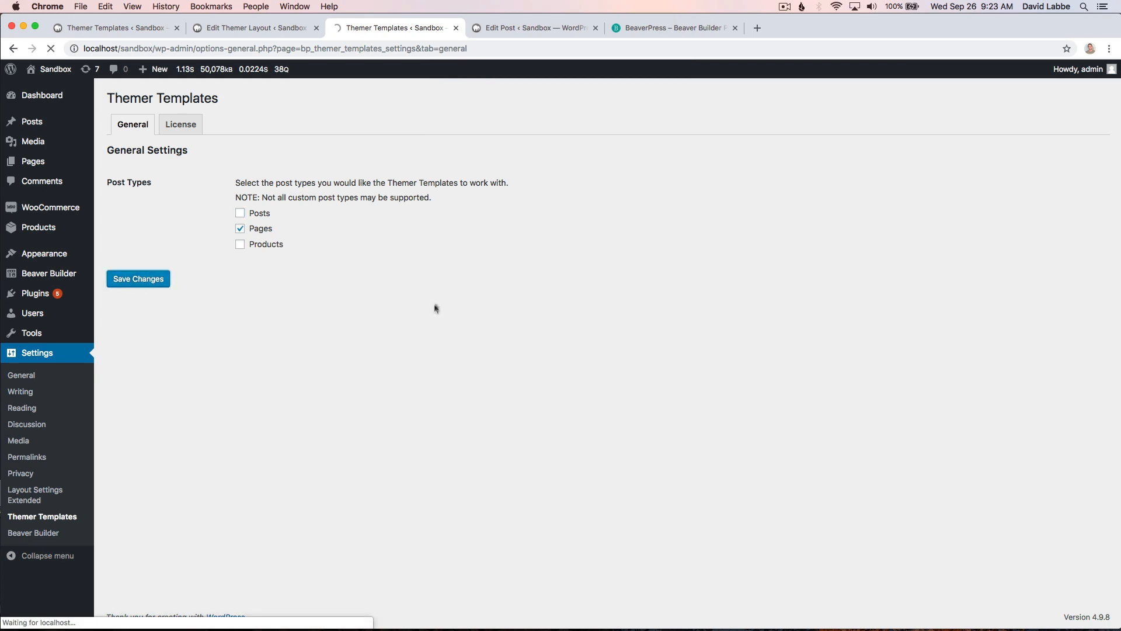
- Reload the Post Sample post's editing page and check which template is assigned and which are available
{"action": "left_click", "coordinate": [502, 27]}
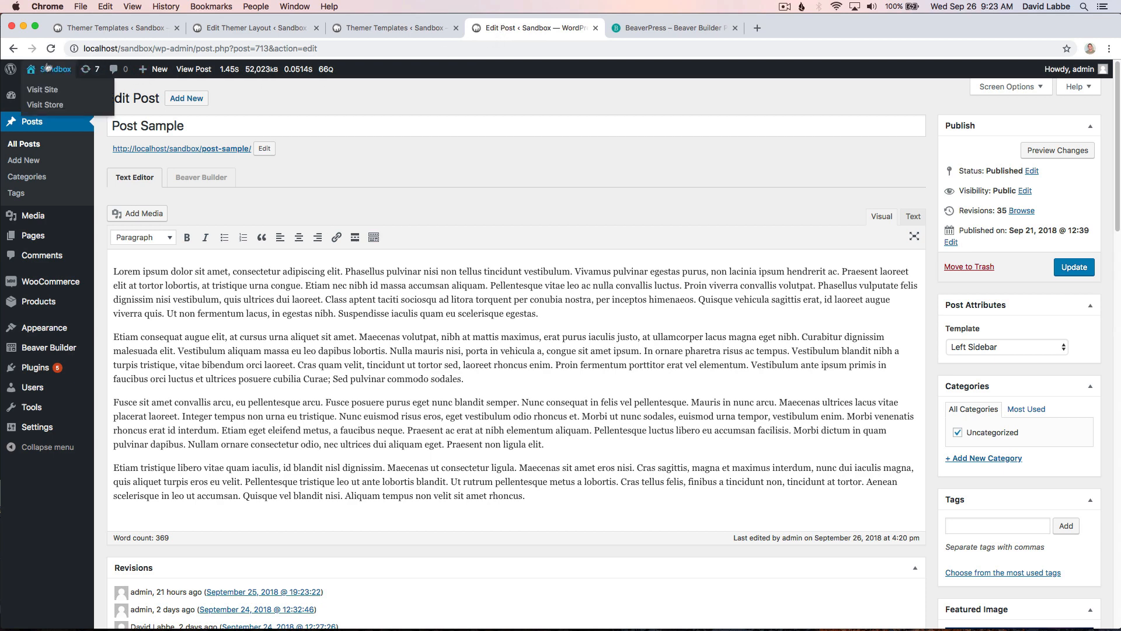
{"action": "left_click", "coordinate": [51, 49]}
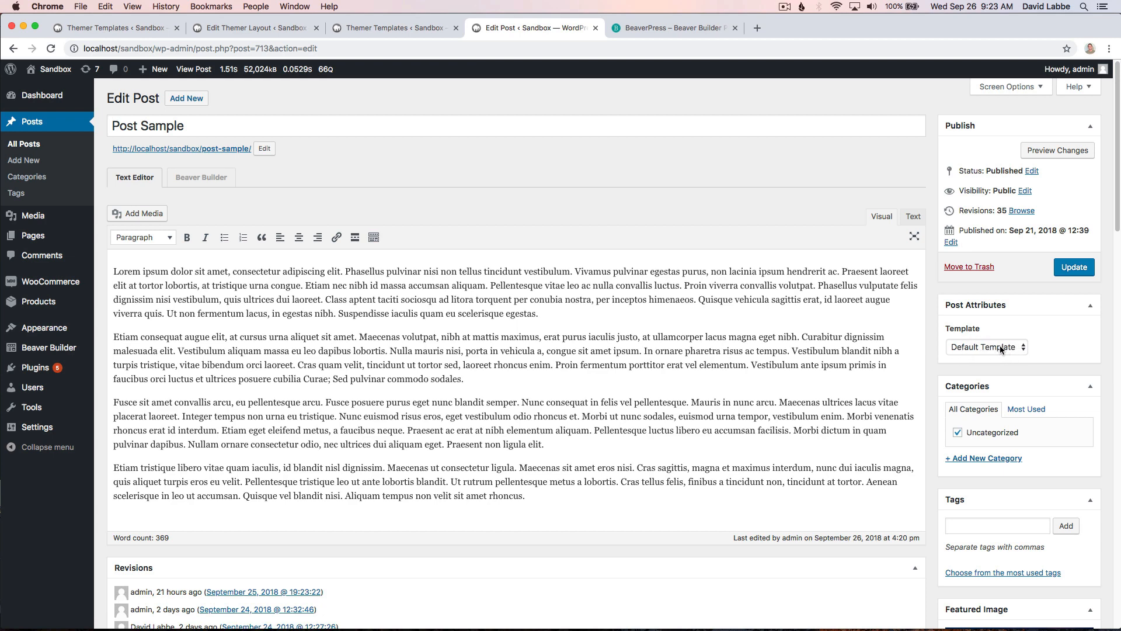
{"action": "left_click", "coordinate": [1000, 348]}
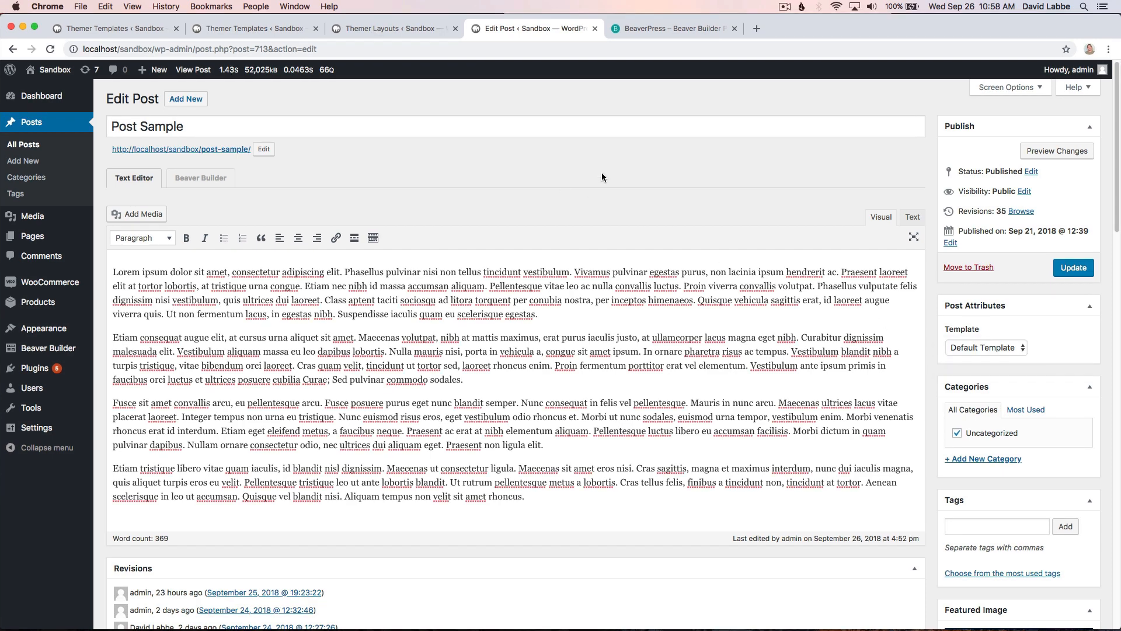
- Enable the Posts post type again in the Themer Templates settings and save the changes
{"action": "left_click", "coordinate": [234, 28]}
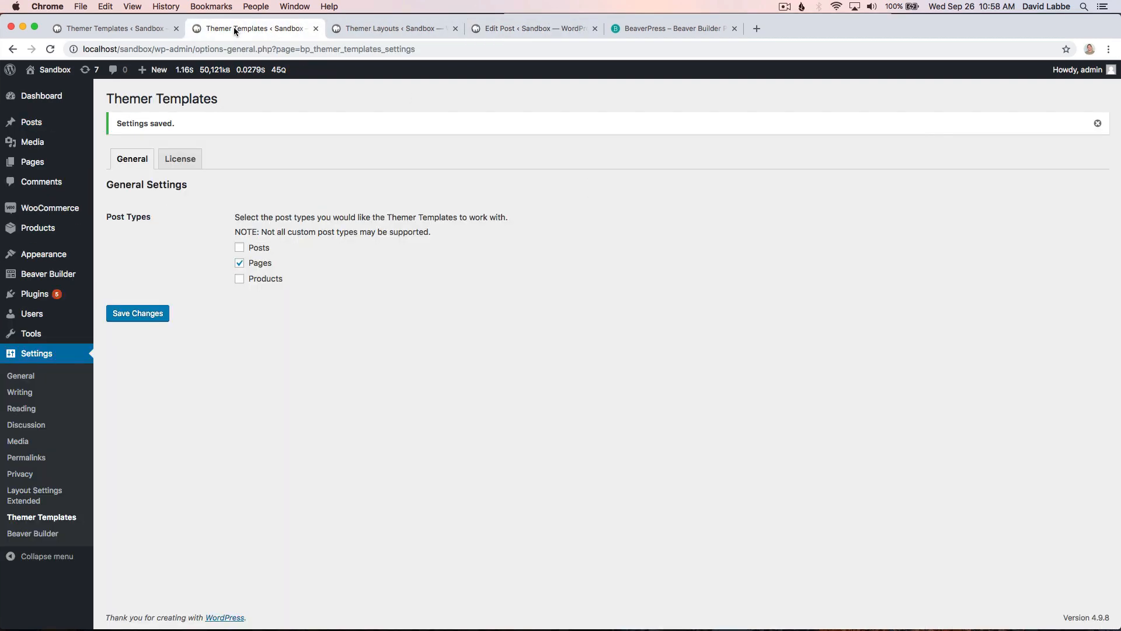
{"action": "left_click", "coordinate": [240, 248]}
{"action": "left_click", "coordinate": [138, 313]}
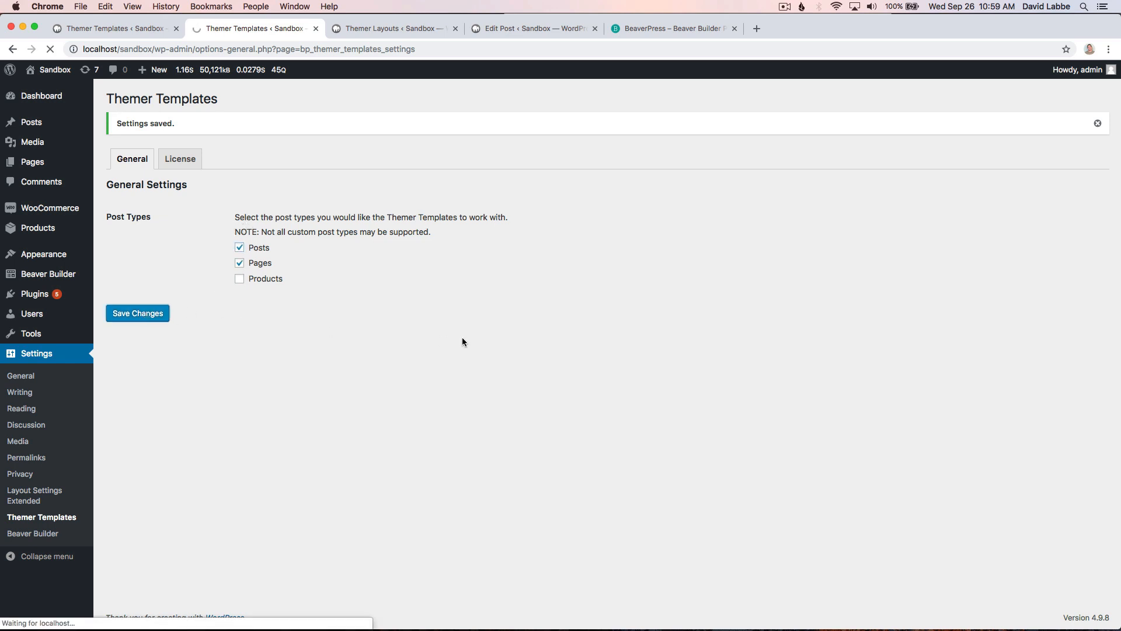
- Reload the Post Sample post's editing page and review its assigned template and the list of available templates
{"action": "left_click", "coordinate": [504, 29]}
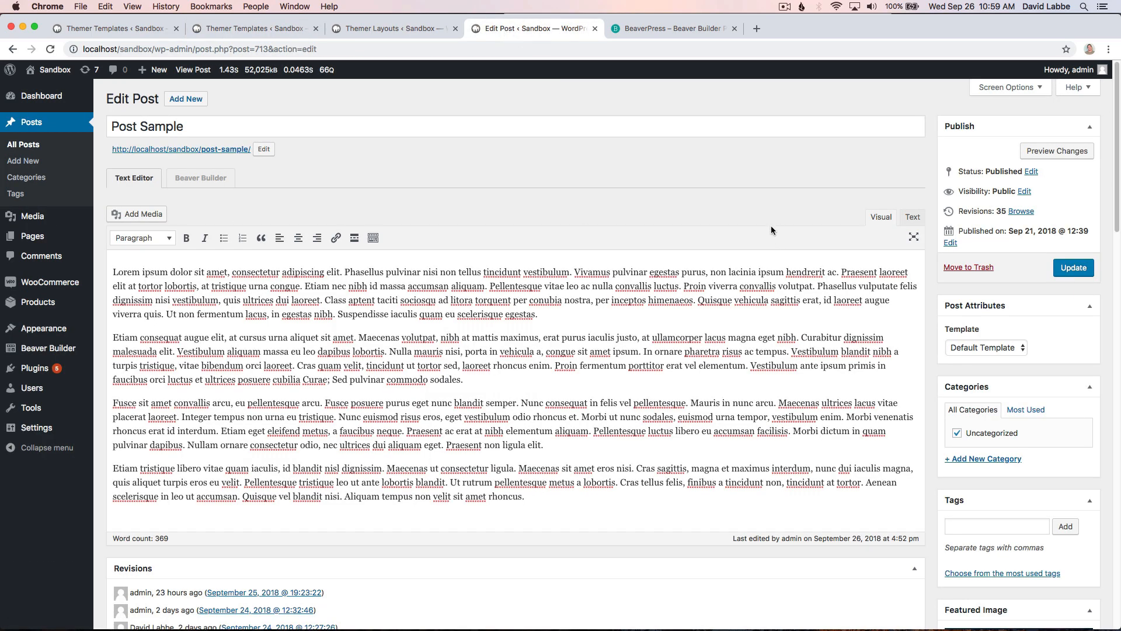
{"action": "key", "text": "super+r"}
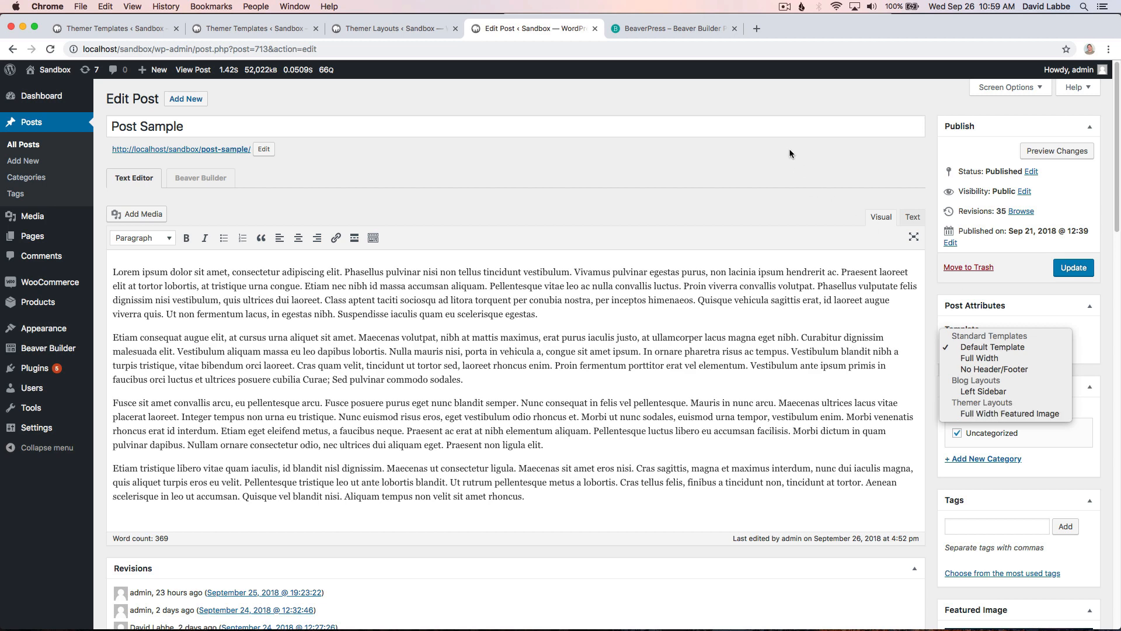
{"action": "left_click", "coordinate": [387, 30]}
- Open the Product Sample product for editing and look through its page for a template setting
{"action": "left_click", "coordinate": [358, 29]}
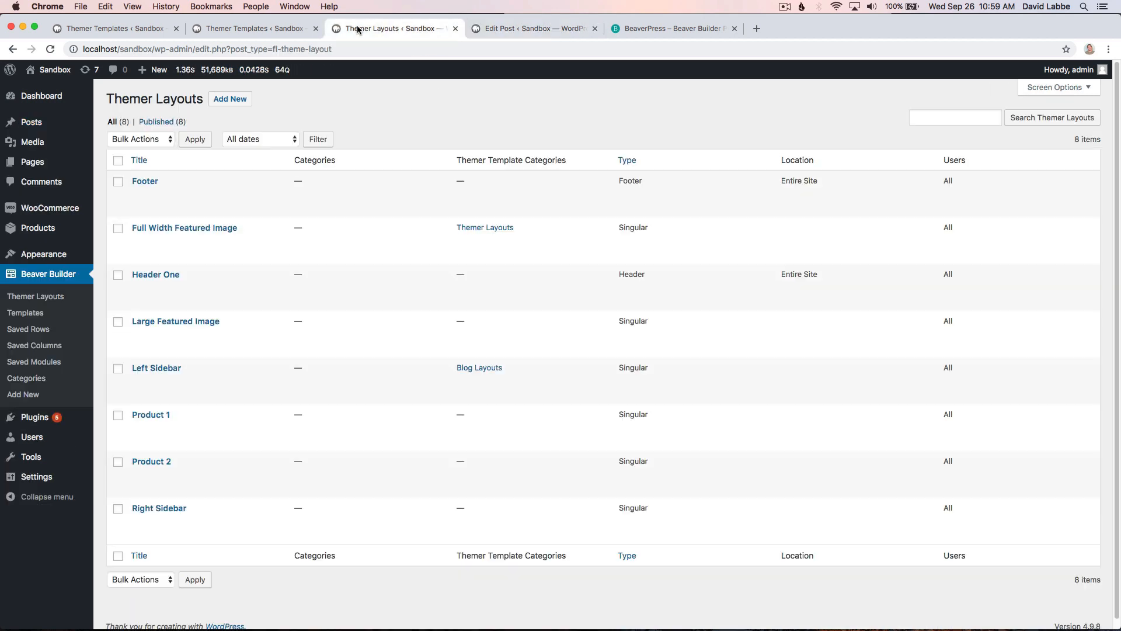
{"action": "left_click", "coordinate": [264, 31]}
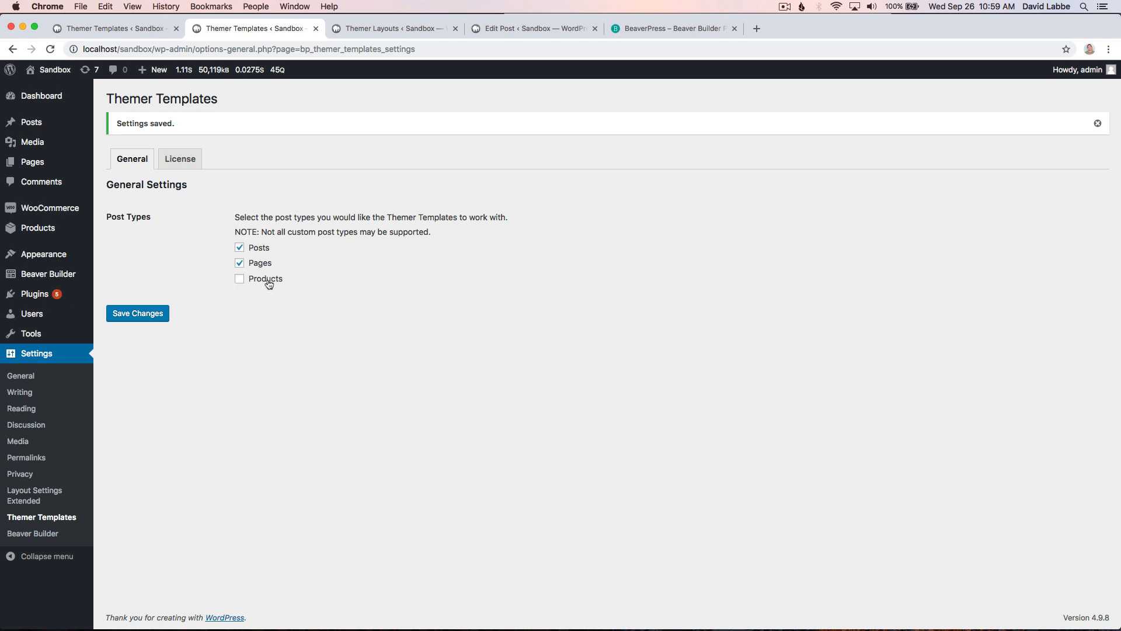
{"action": "mouse_move", "coordinate": [41, 211]}
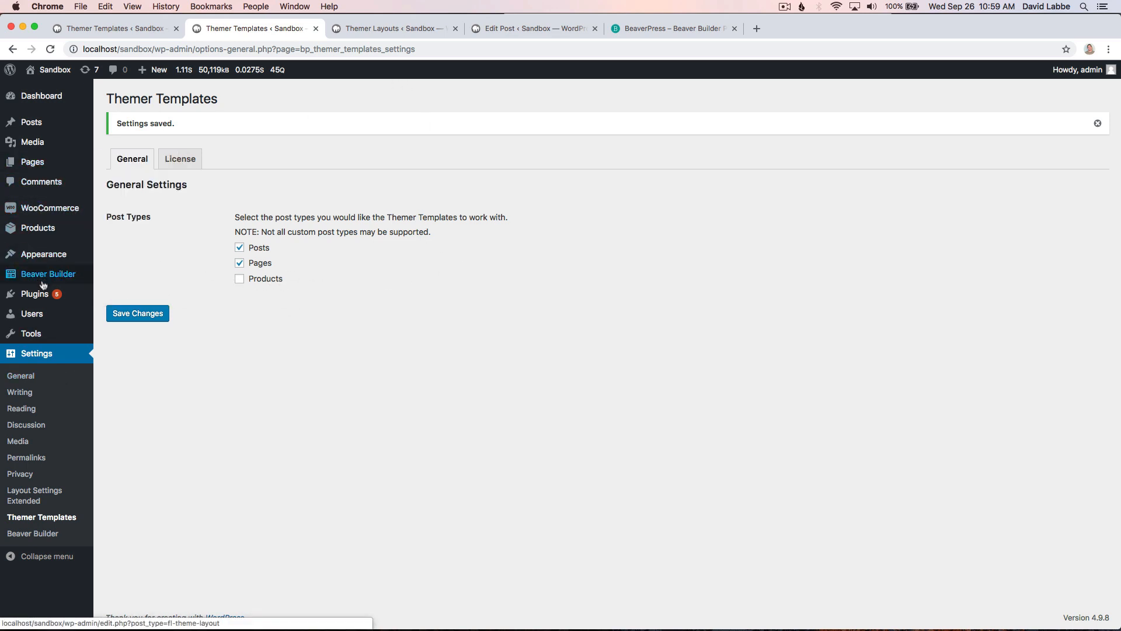
{"action": "mouse_move", "coordinate": [45, 171]}
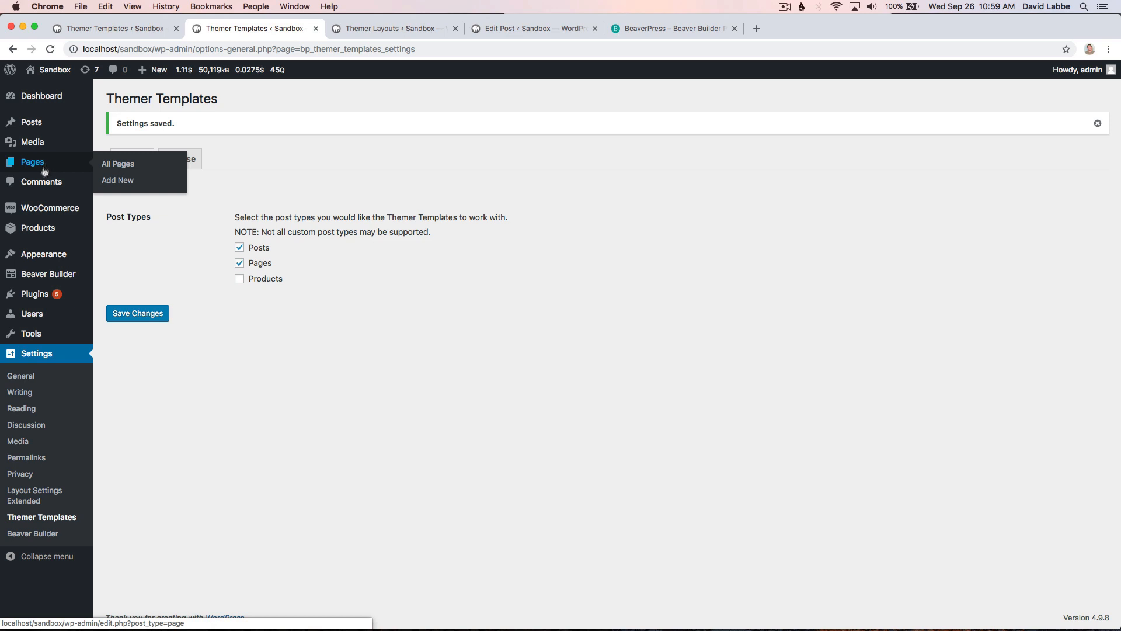
{"action": "left_click", "coordinate": [50, 228]}
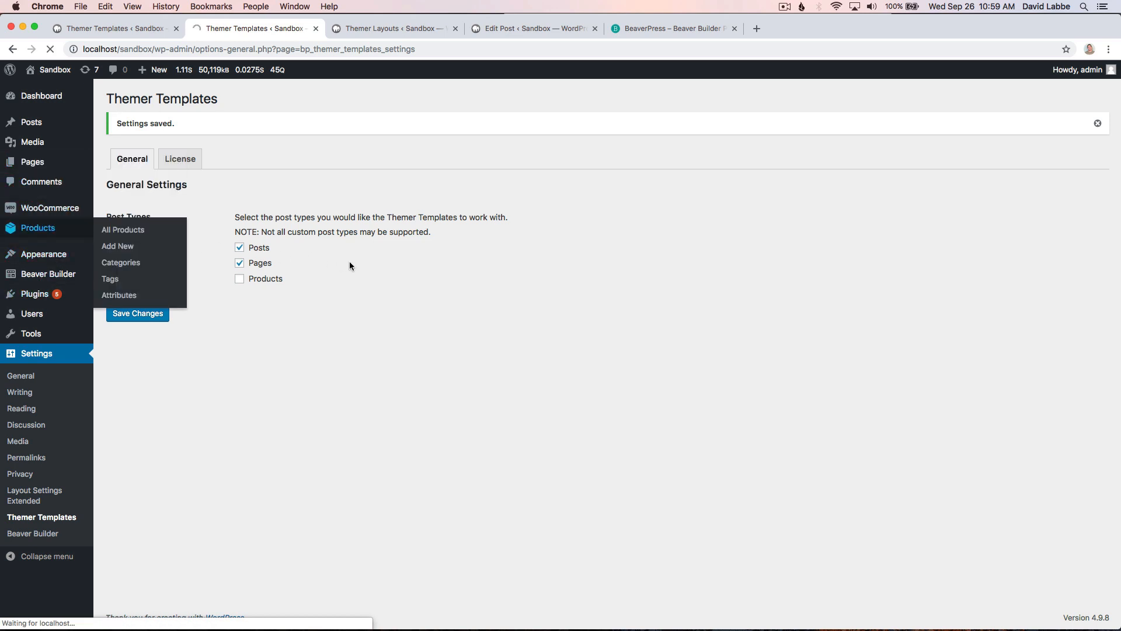
{"action": "mouse_move", "coordinate": [198, 230]}
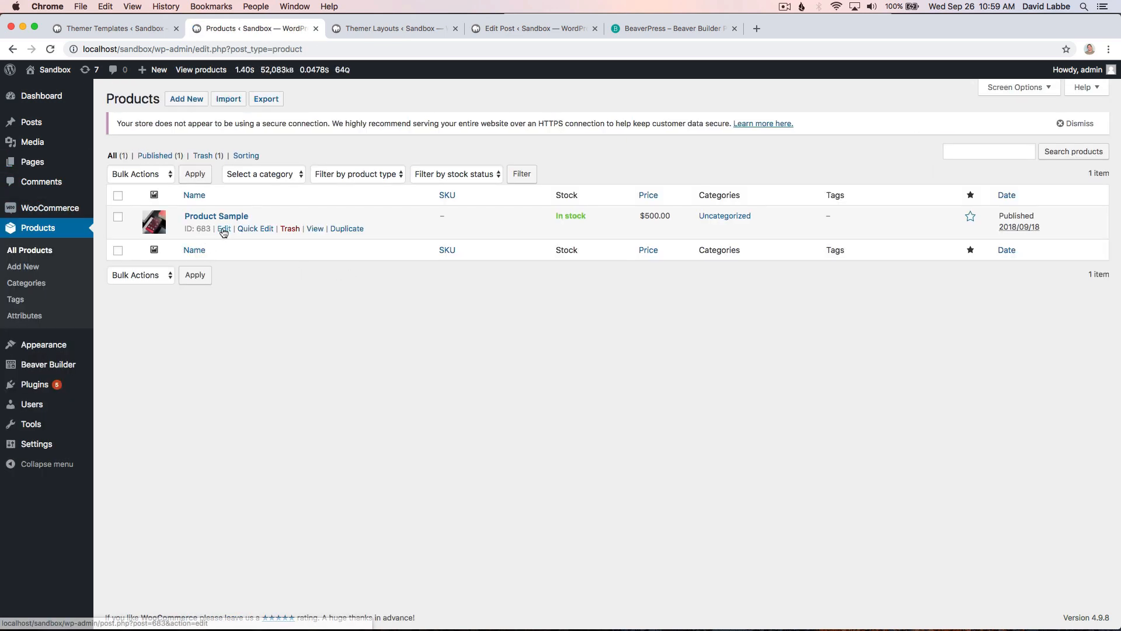
{"action": "left_click", "coordinate": [224, 229]}
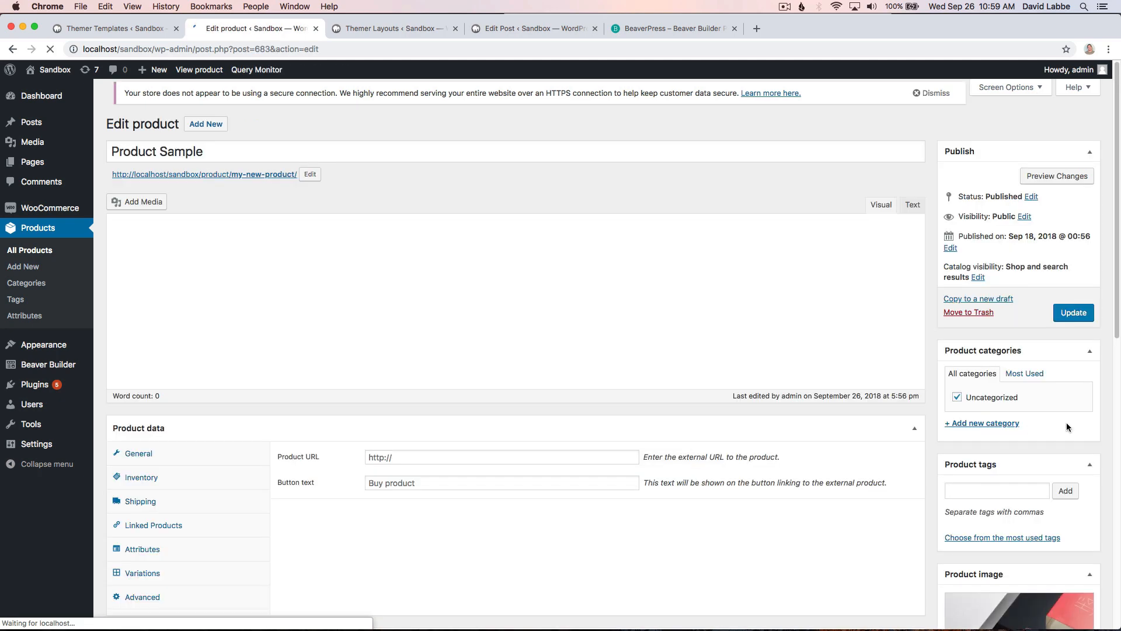
{"action": "scroll", "coordinate": [1012, 454], "scroll_direction": "down", "scroll_amount": 5}
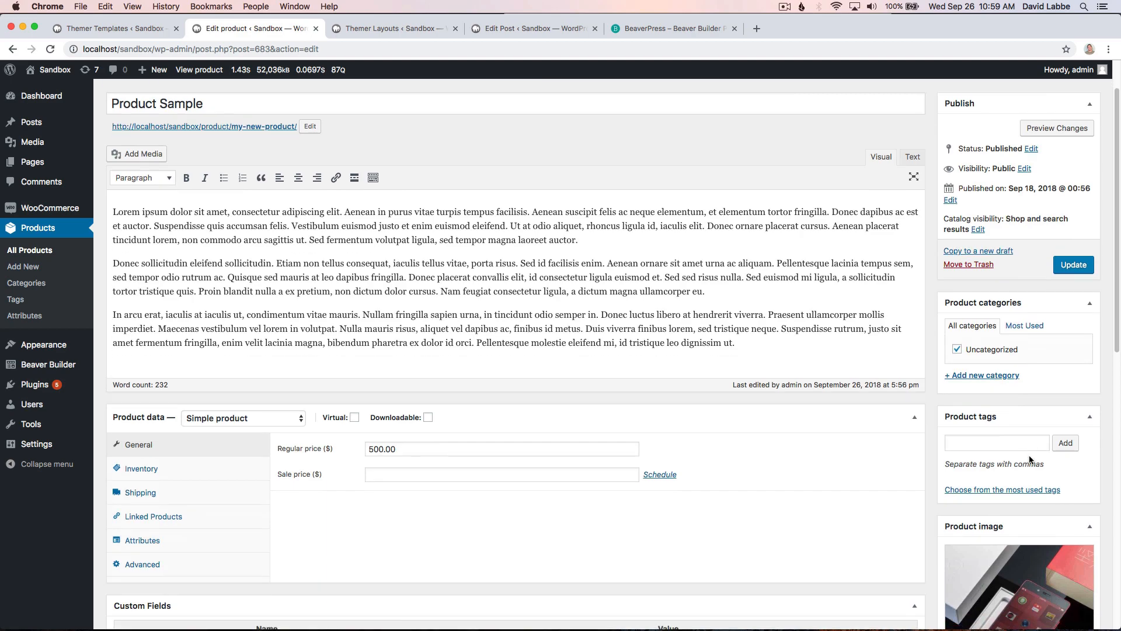
{"action": "scroll", "coordinate": [1030, 461], "scroll_direction": "down", "scroll_amount": 10}
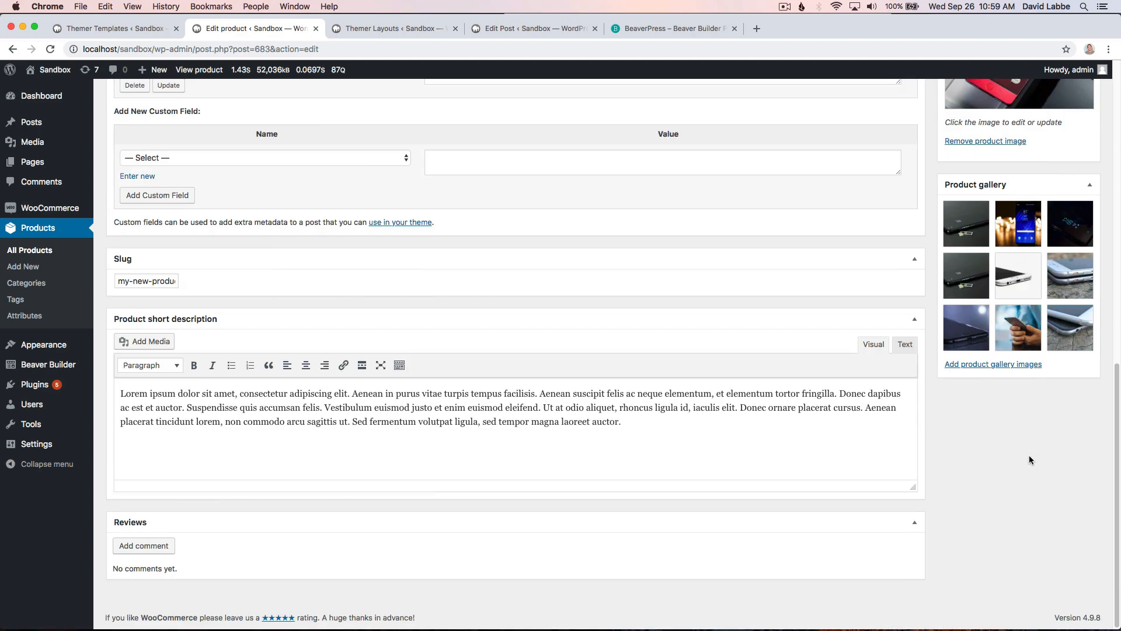
{"action": "scroll", "coordinate": [1029, 460], "scroll_direction": "up", "scroll_amount": 15}
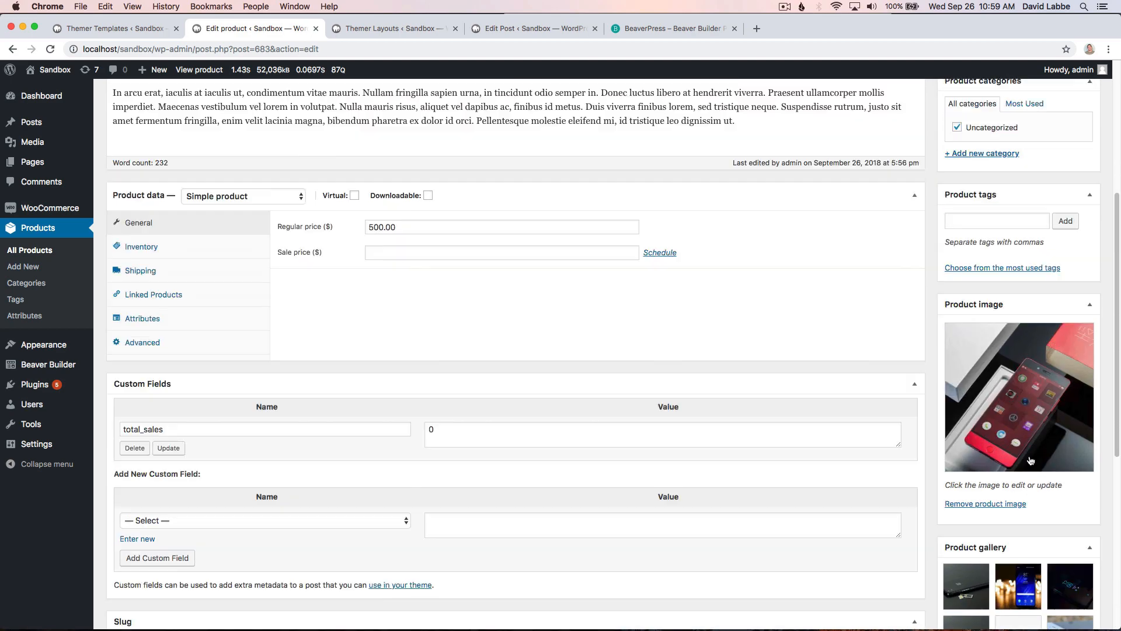
{"action": "scroll", "coordinate": [1030, 458], "scroll_direction": "up", "scroll_amount": 1}
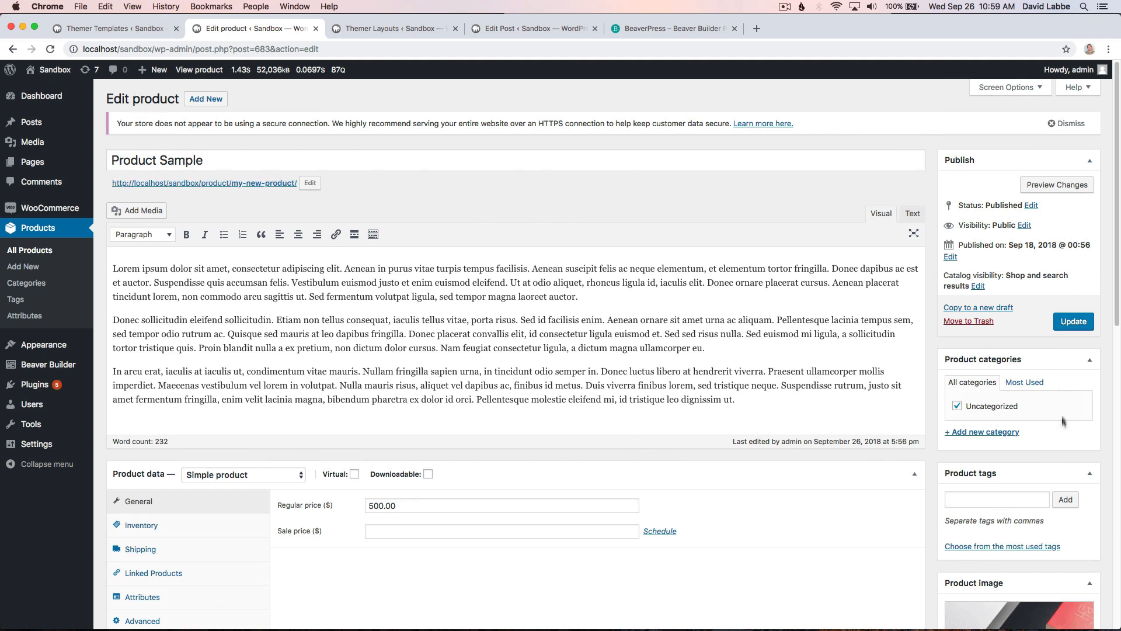
- Enable the Products post type in the Themer Templates settings and save the changes
{"action": "left_click", "coordinate": [369, 25]}
{"action": "left_click", "coordinate": [249, 27]}
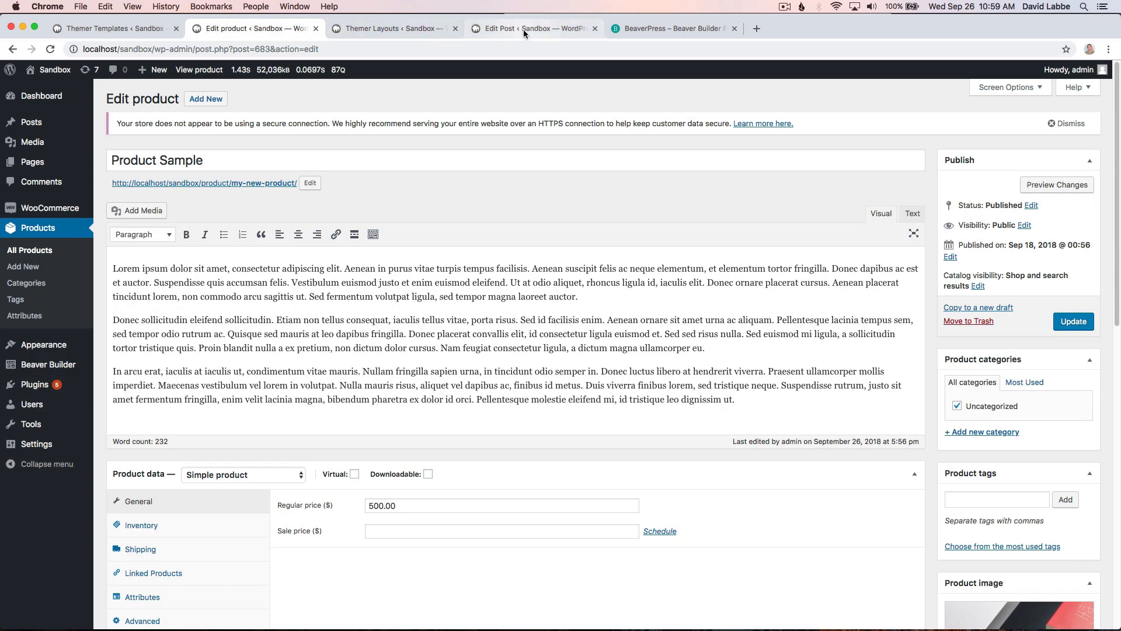
{"action": "left_click", "coordinate": [523, 28]}
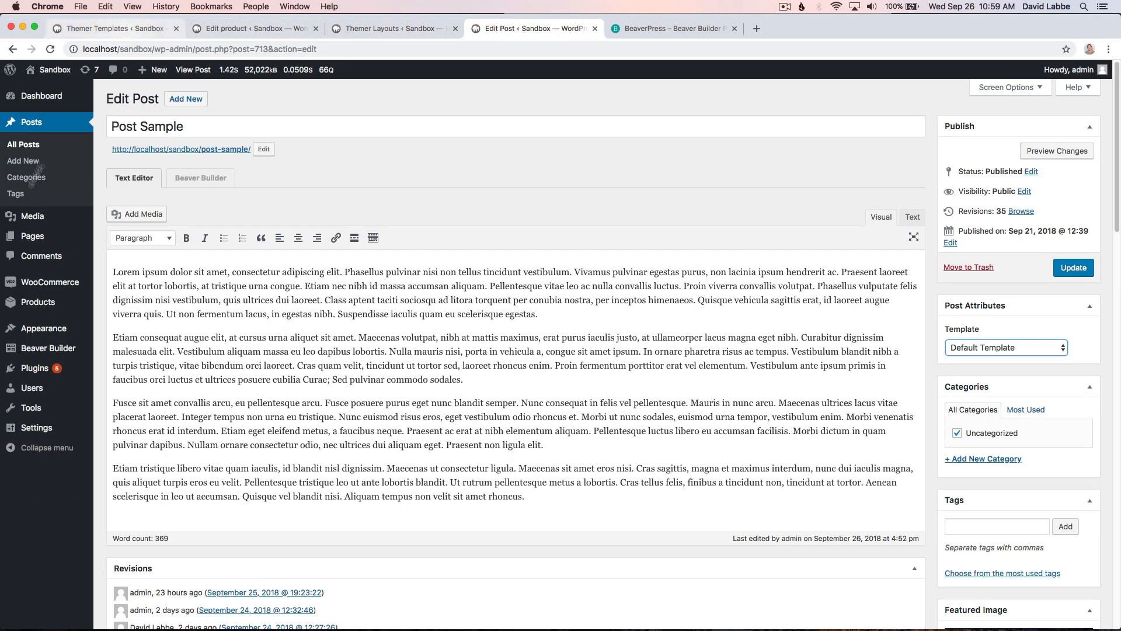
{"action": "mouse_move", "coordinate": [68, 347]}
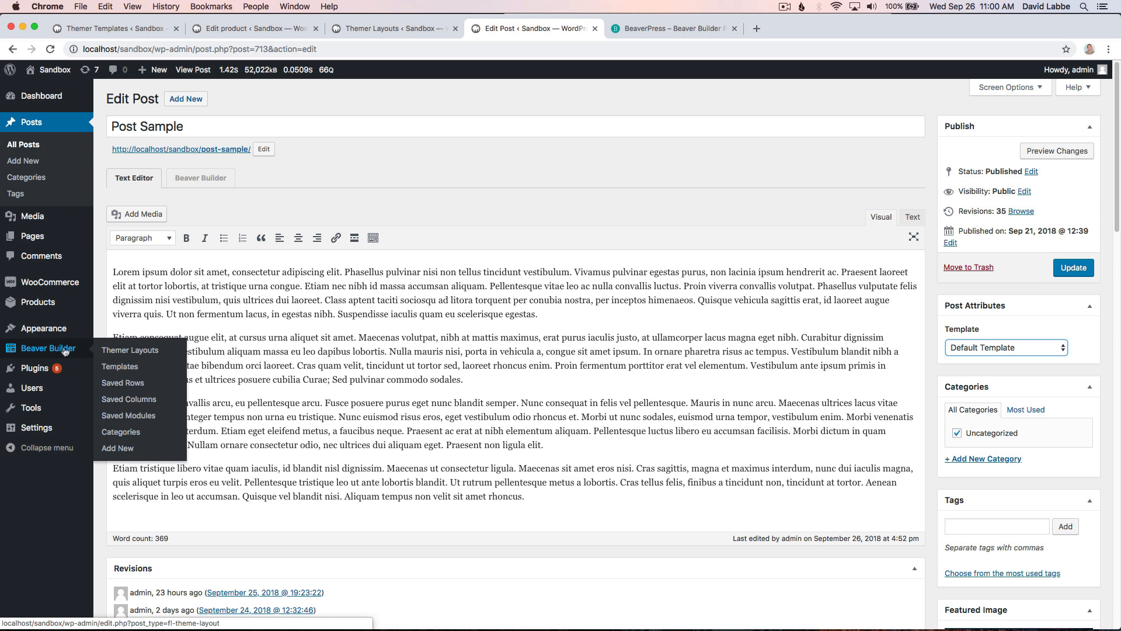
{"action": "mouse_move", "coordinate": [46, 428]}
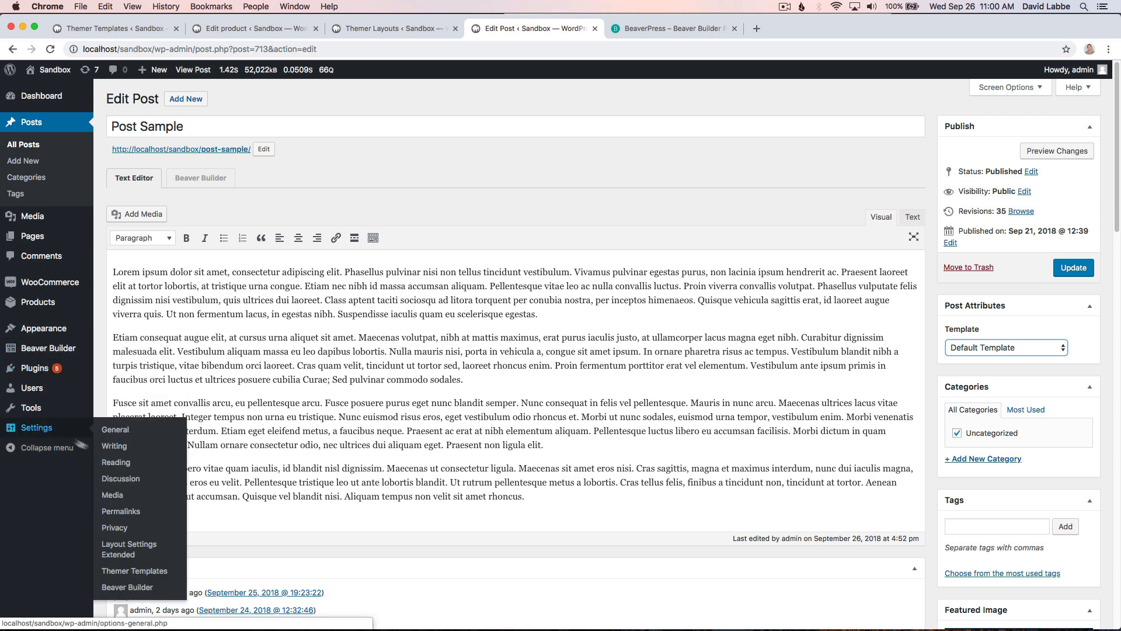
{"action": "left_click", "coordinate": [140, 570]}
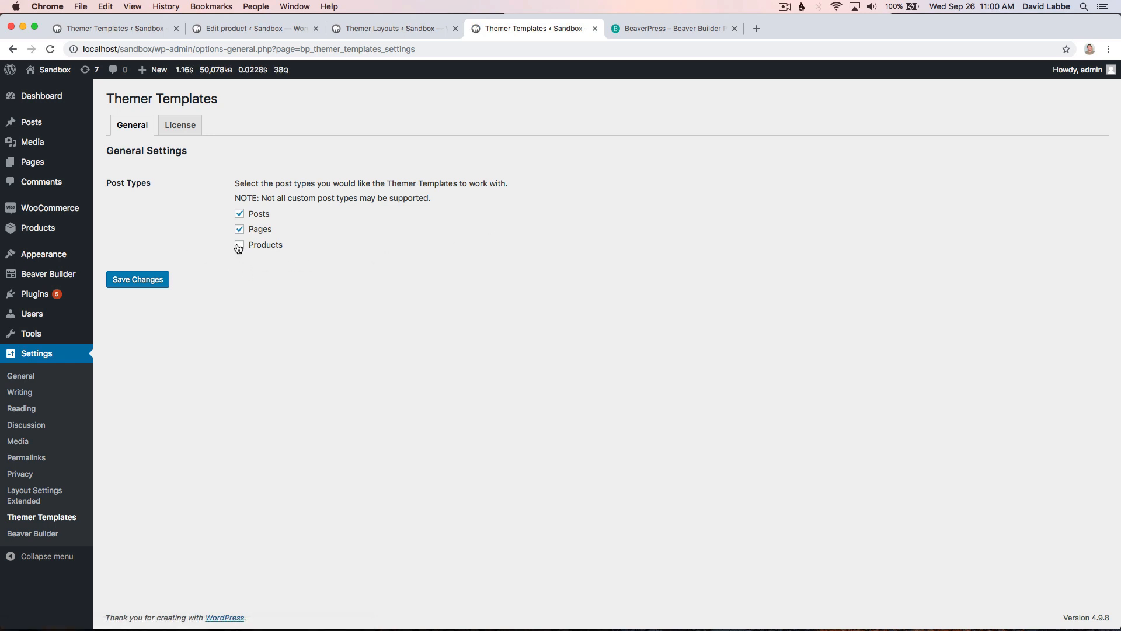
{"action": "left_click", "coordinate": [239, 246]}
{"action": "left_click", "coordinate": [155, 279]}
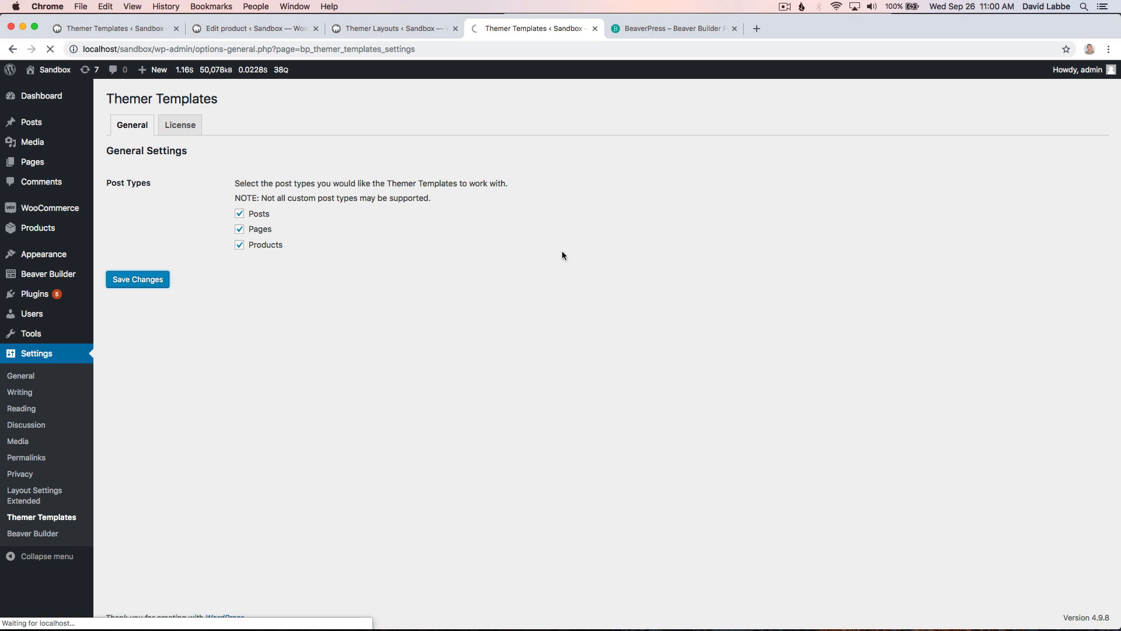
- Reload the Product Sample editing page and review the templates available under its post attributes
{"action": "left_click", "coordinate": [236, 31]}
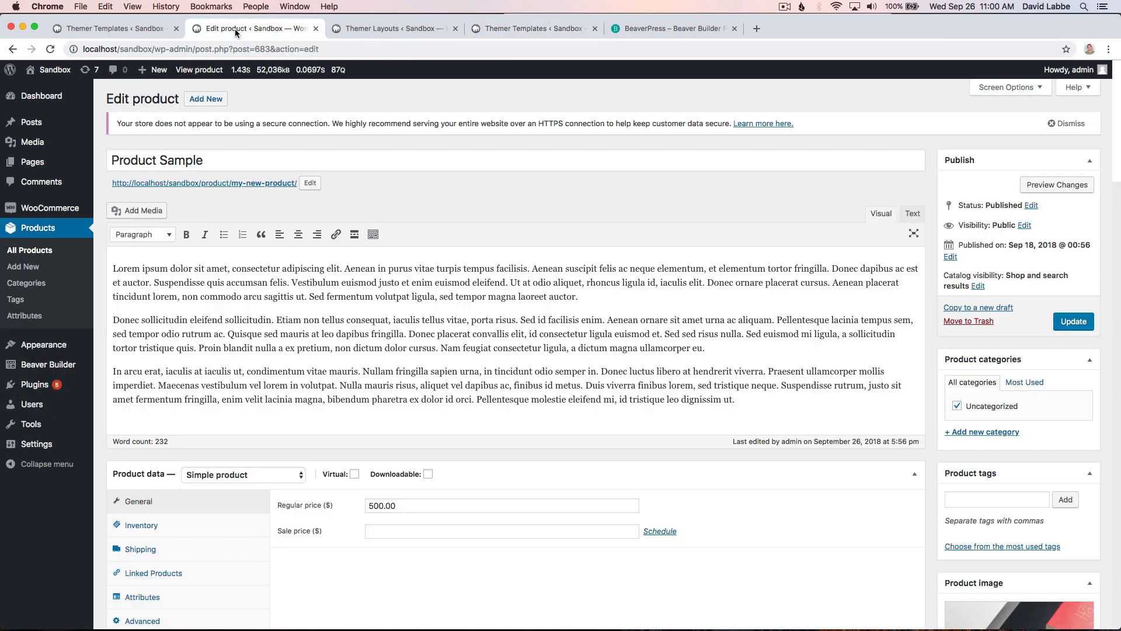
{"action": "key", "text": "super+r"}
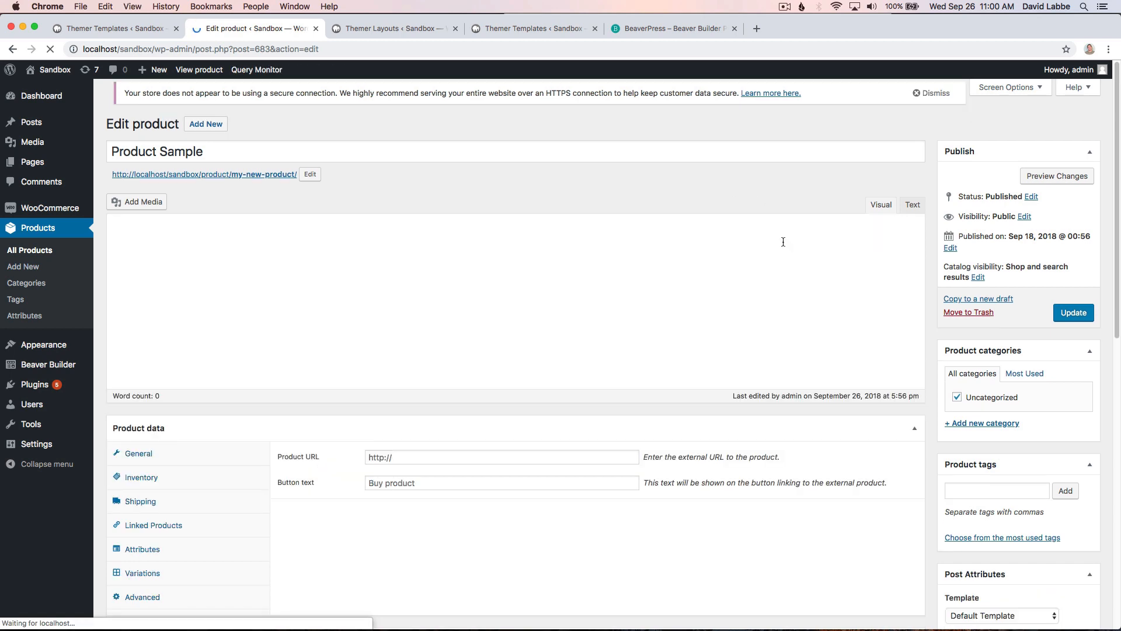
{"action": "scroll", "coordinate": [971, 499], "scroll_direction": "down", "scroll_amount": 2}
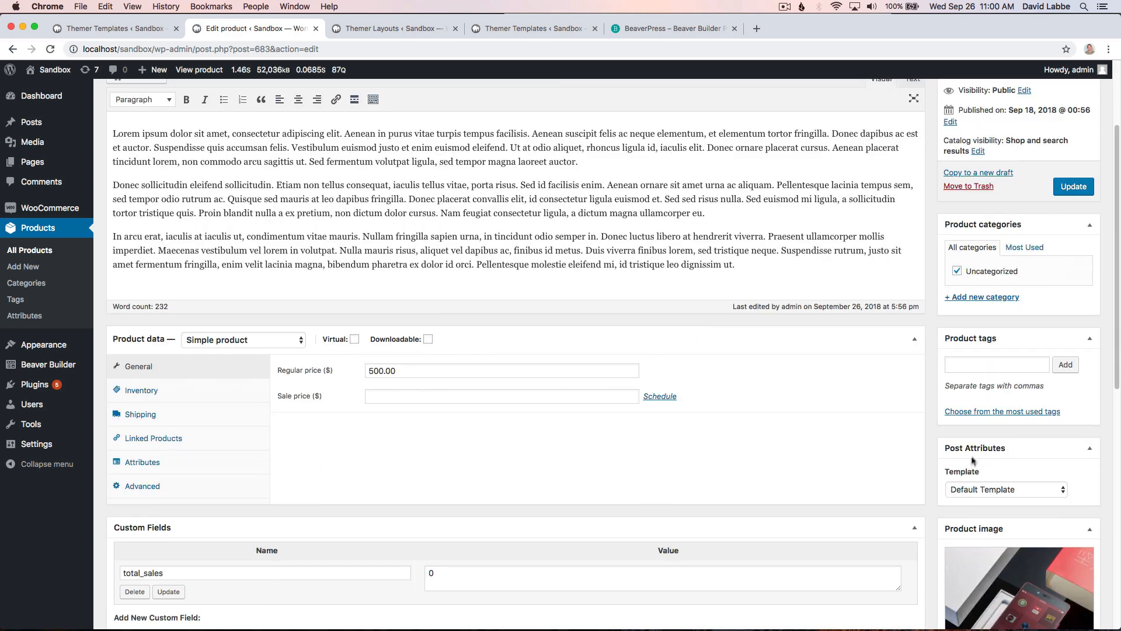
{"action": "left_click", "coordinate": [1020, 492]}
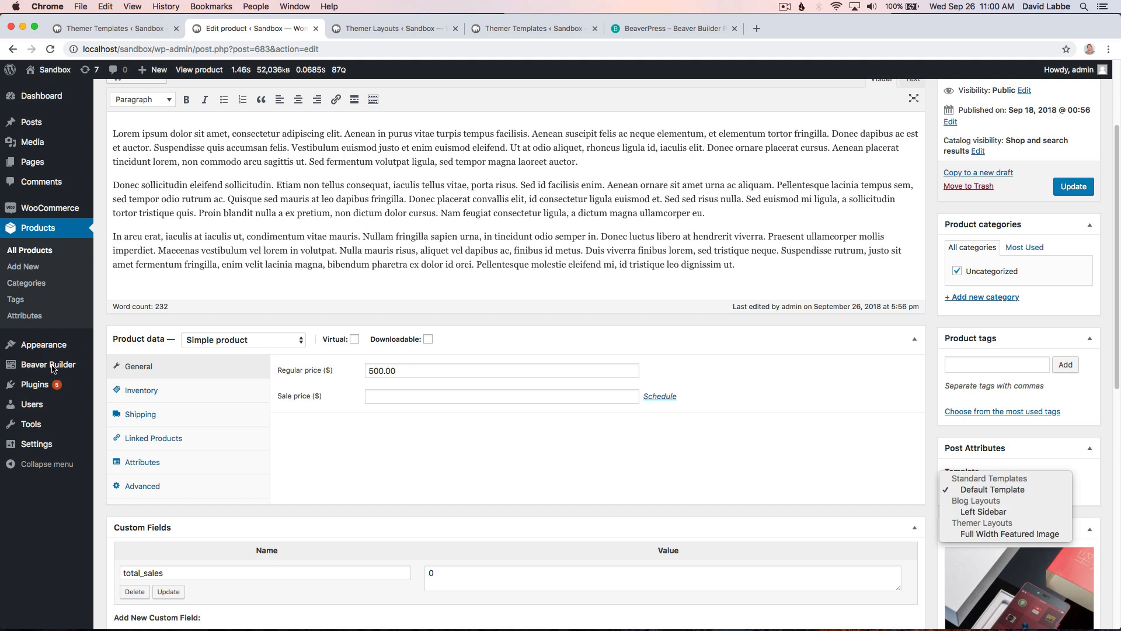
{"action": "left_click", "coordinate": [374, 28]}
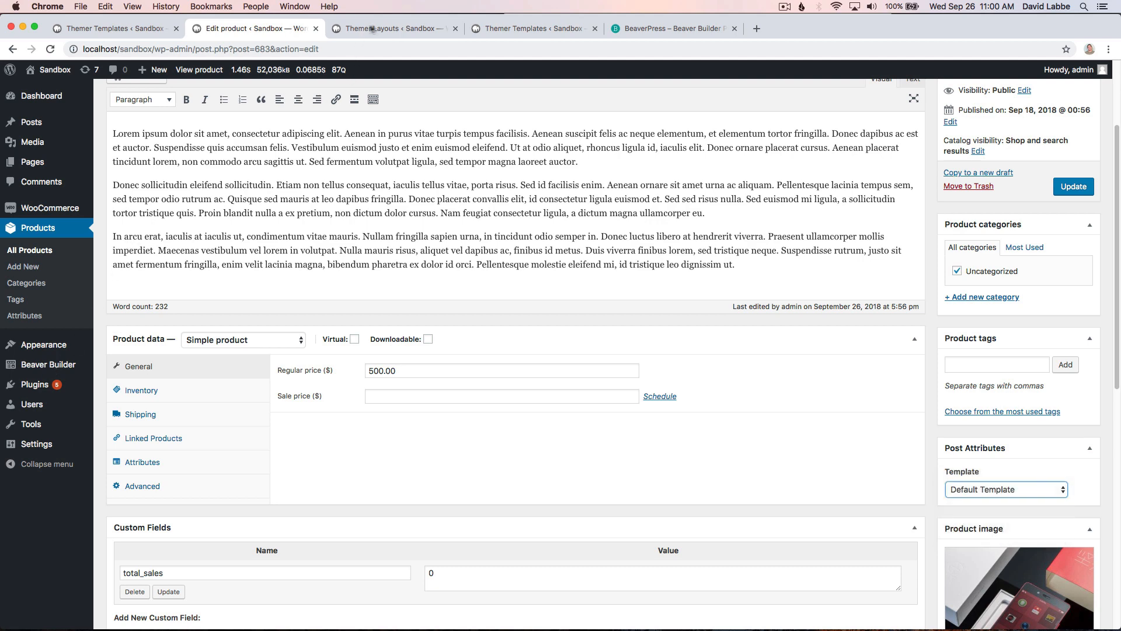
- Add a Themer template category named Products from the Product 1 layout, assign it to that layout, and update
{"action": "left_click", "coordinate": [381, 27]}
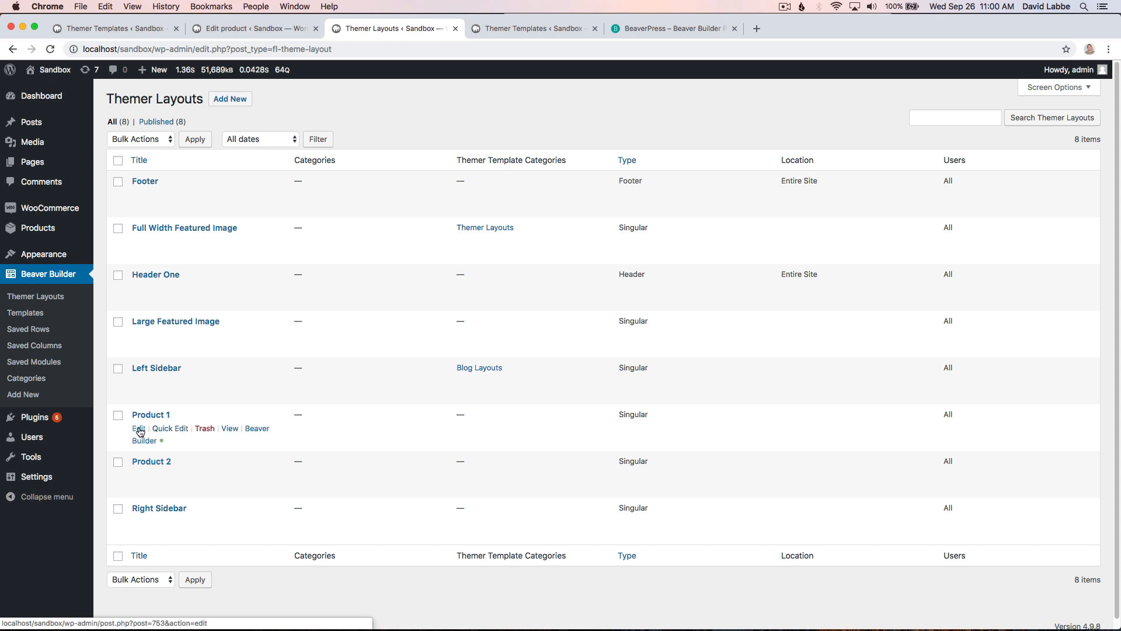
{"action": "left_click", "coordinate": [139, 429]}
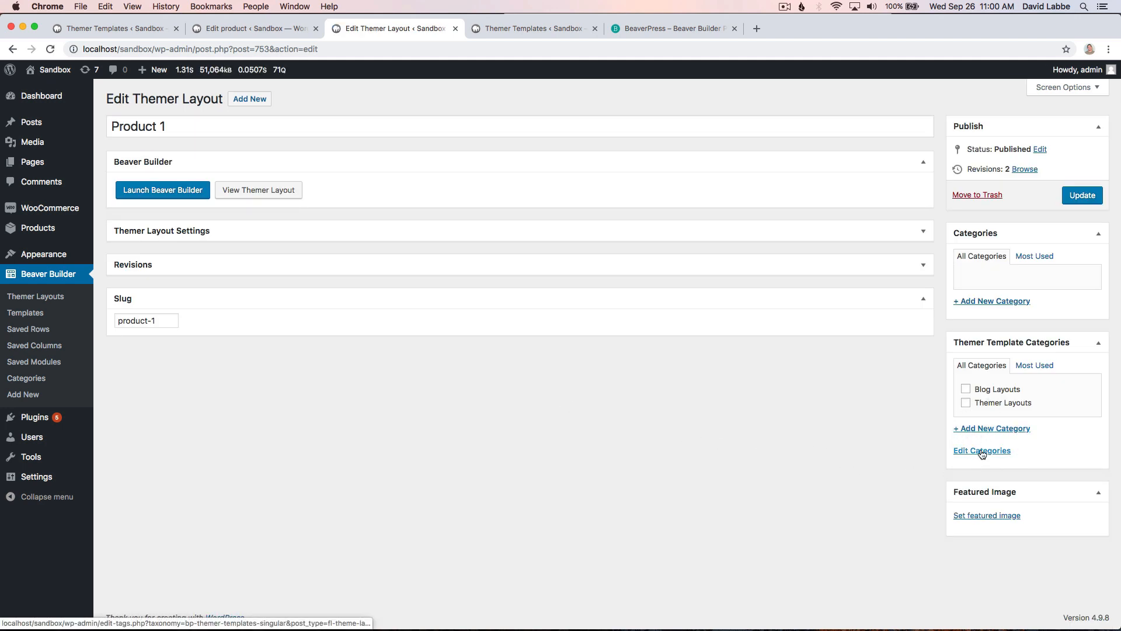
{"action": "left_click", "coordinate": [990, 429]}
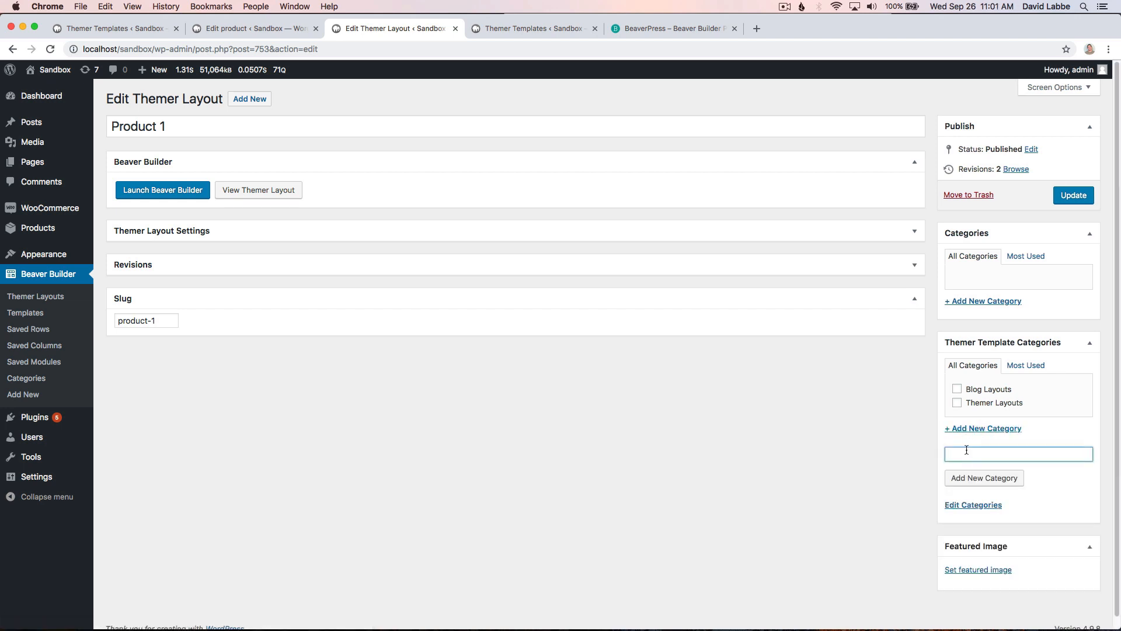
{"action": "type", "text": "Products"}
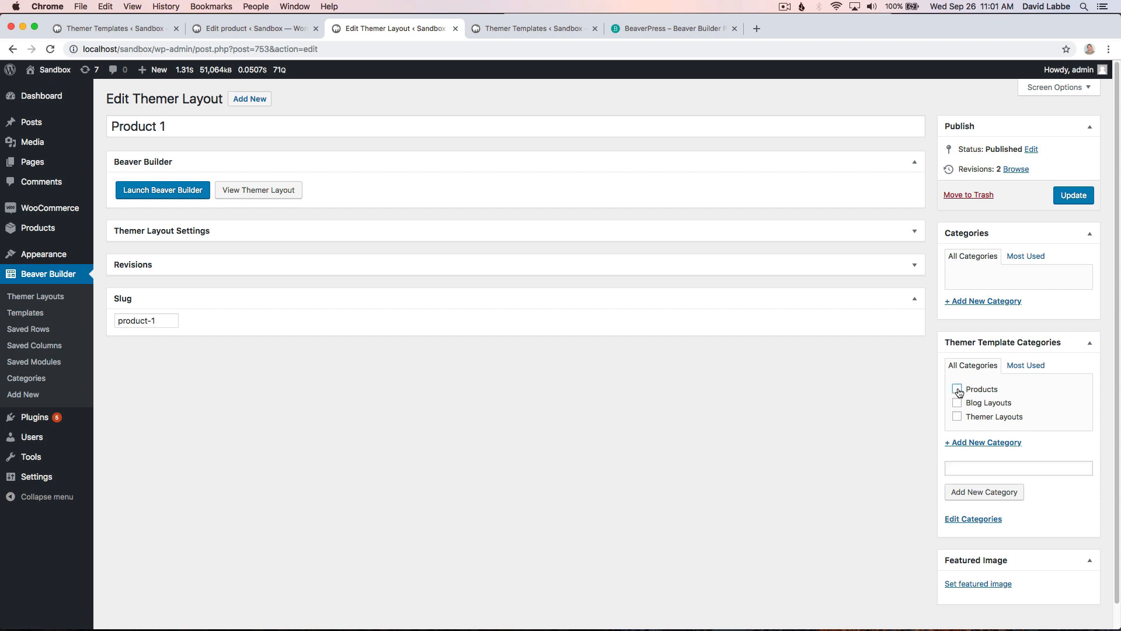
{"action": "left_click", "coordinate": [958, 390]}
{"action": "left_click", "coordinate": [1081, 195]}
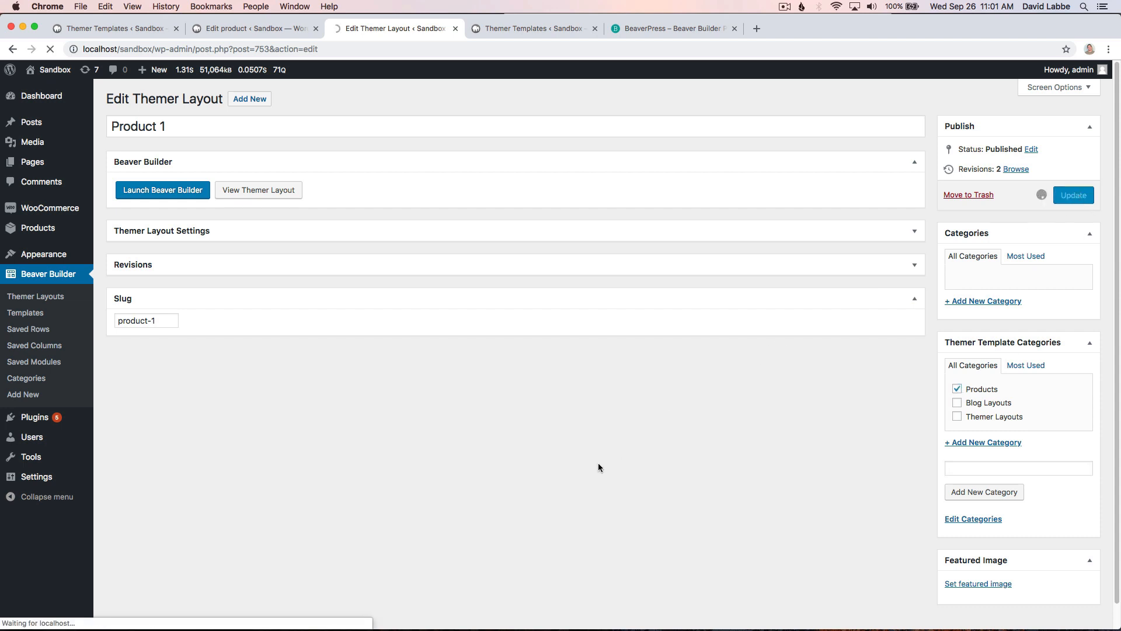
- Assign the Product 2 Themer layout to the Products template category and update it
{"action": "left_click", "coordinate": [62, 296]}
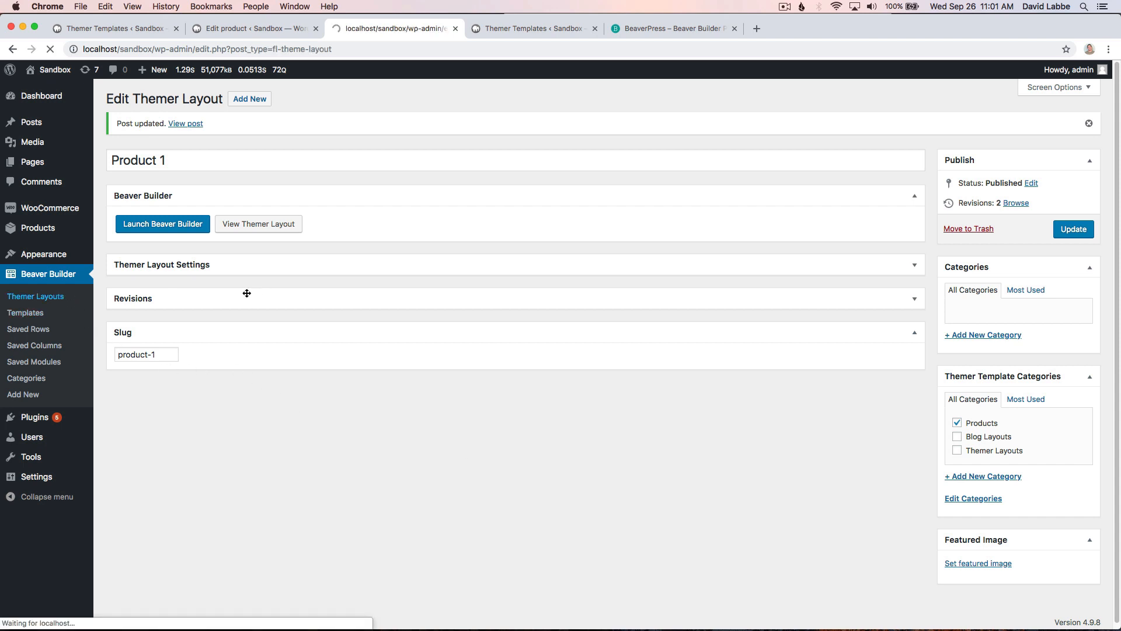
{"action": "left_click", "coordinate": [139, 475]}
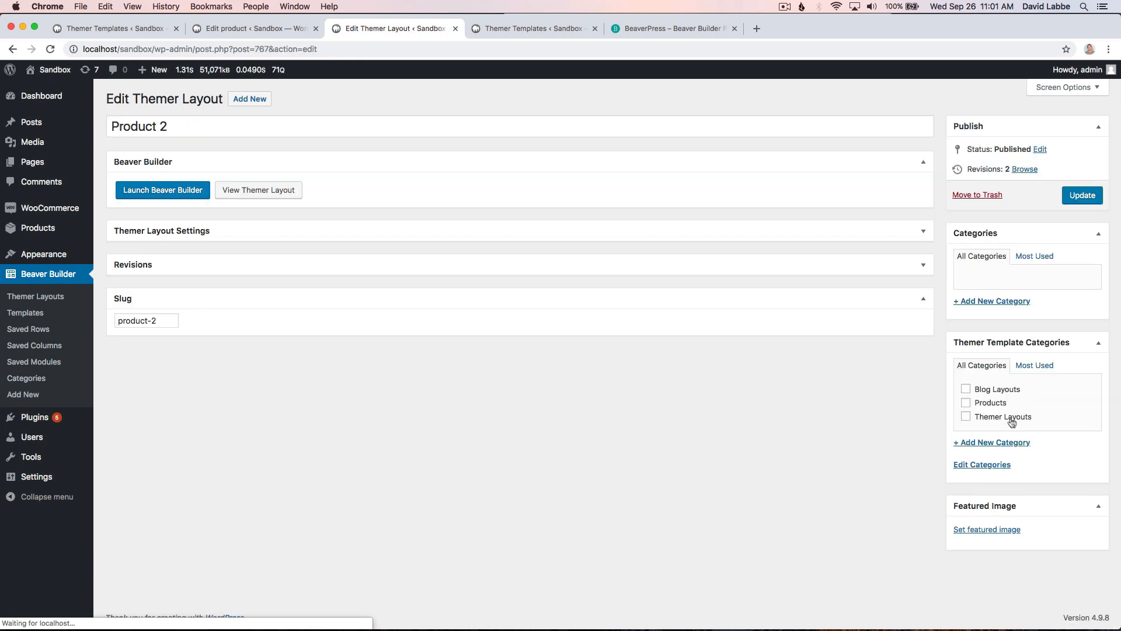
{"action": "left_click", "coordinate": [967, 405]}
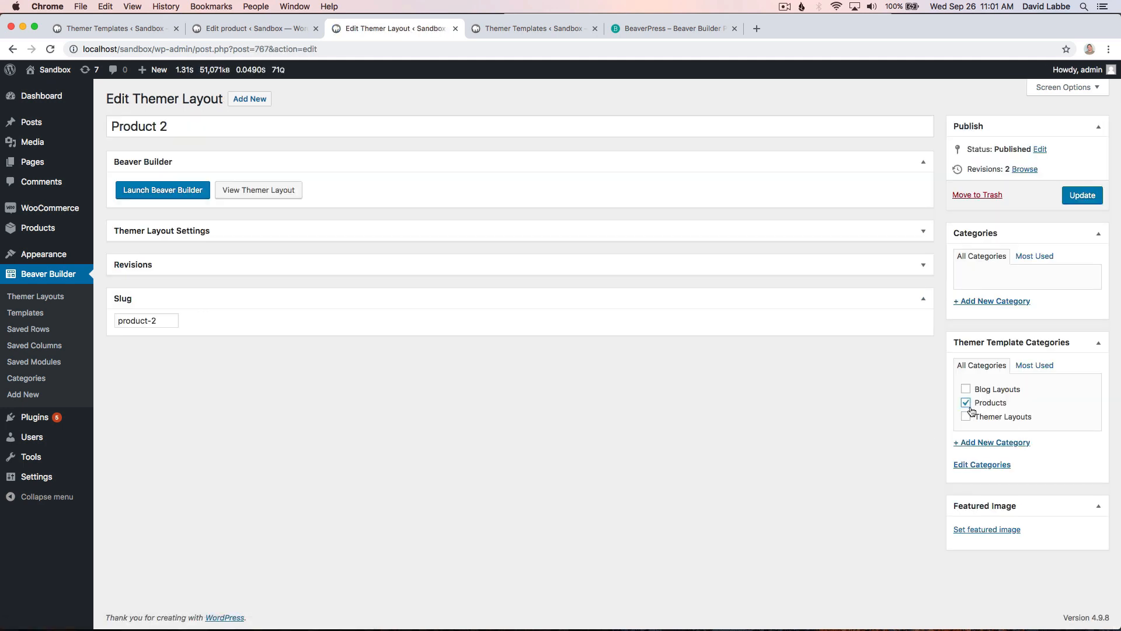
{"action": "left_click", "coordinate": [1082, 195]}
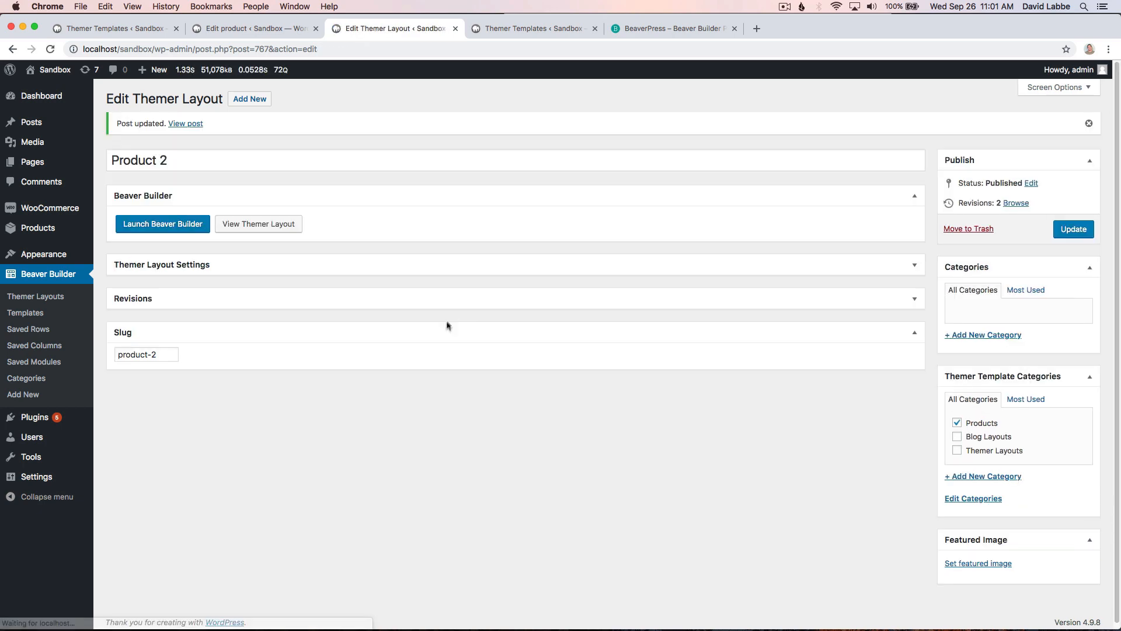
- Reload the Product Sample editing page, assign the Product 1 template to the product, and update it
{"action": "left_click", "coordinate": [228, 29]}
{"action": "key", "text": "super+r"}
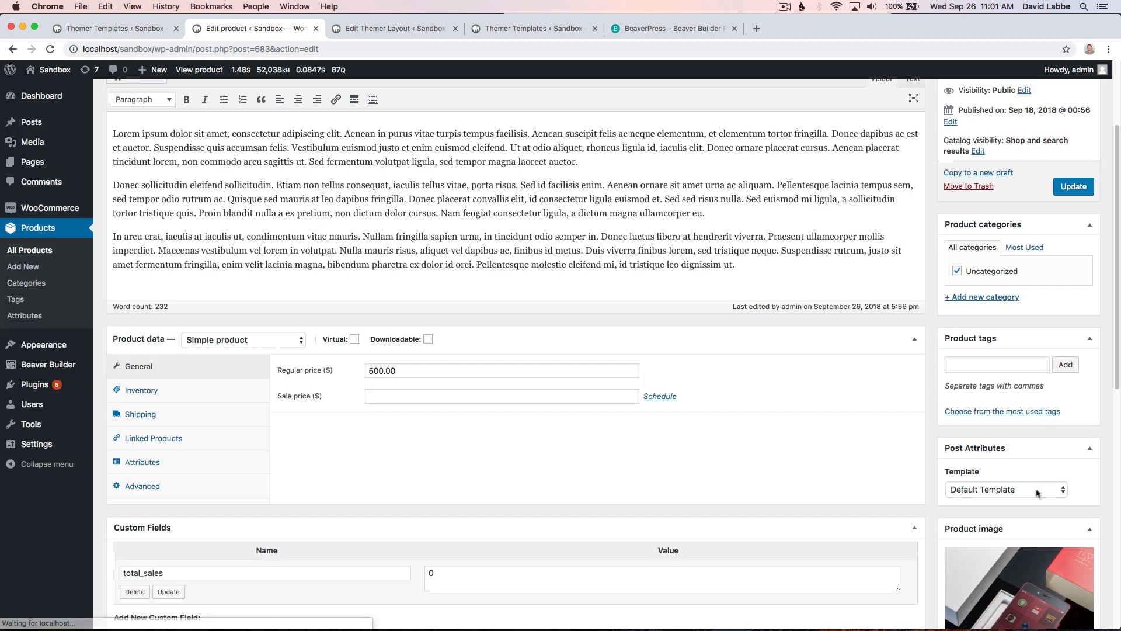
{"action": "left_click", "coordinate": [1037, 493]}
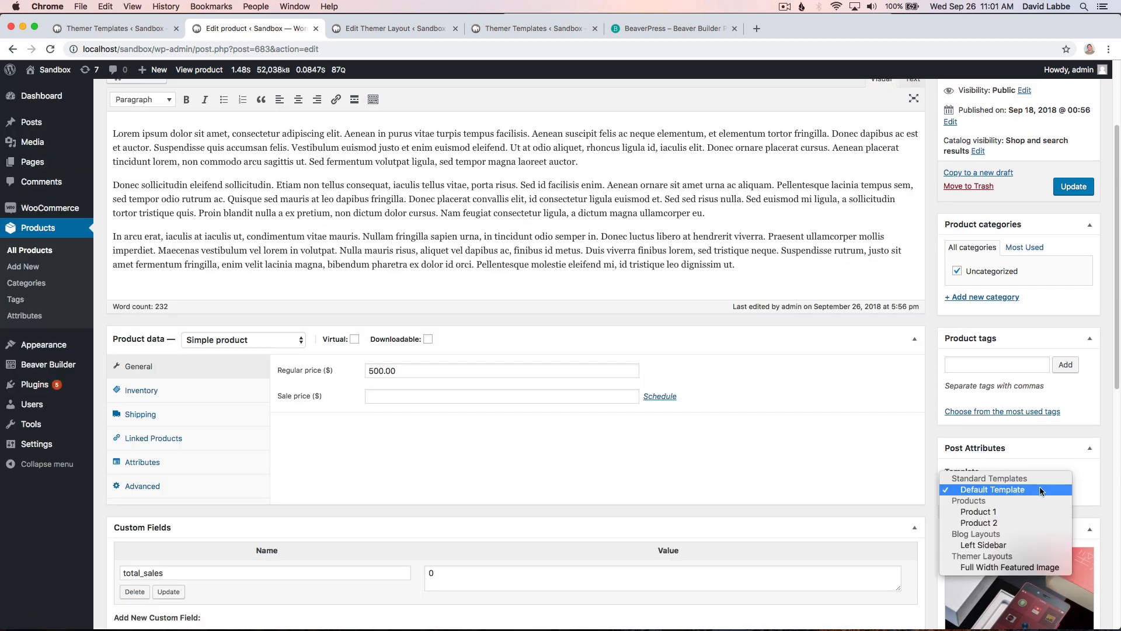
{"action": "left_click", "coordinate": [979, 512]}
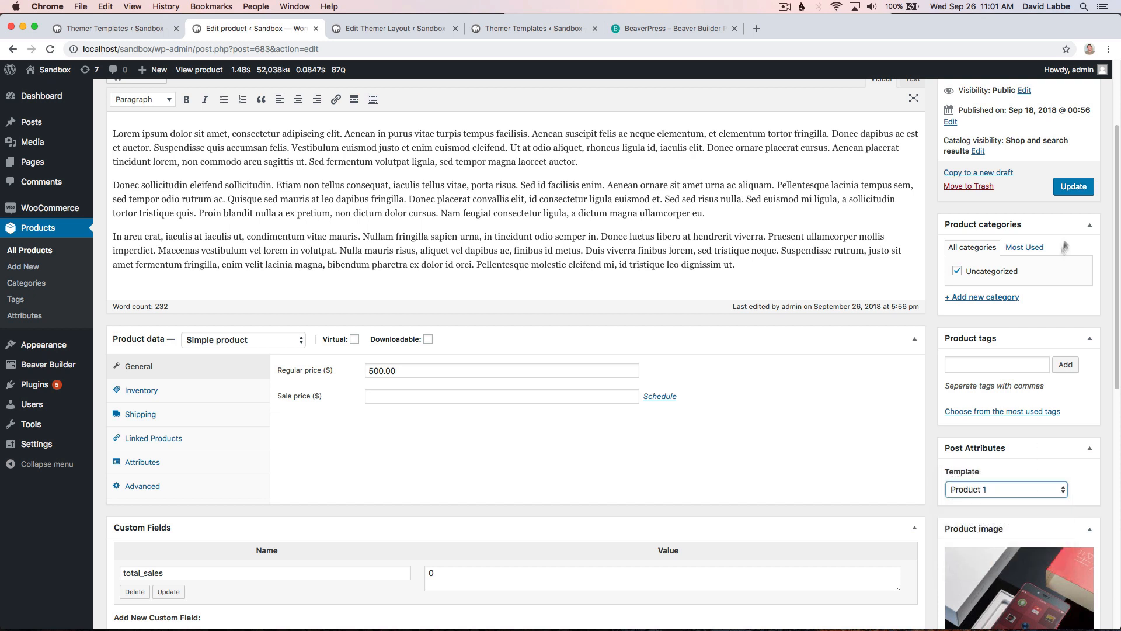
{"action": "left_click", "coordinate": [1072, 188]}
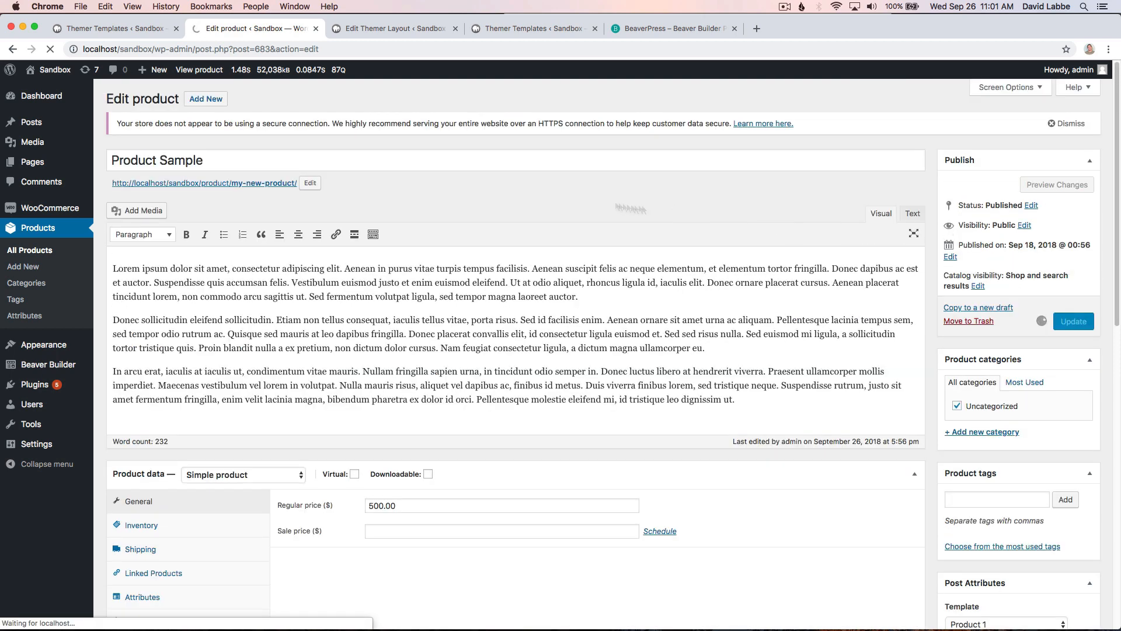
- Preview the Product Sample page and examine its layout from the title and gallery down to the description
{"action": "left_click", "coordinate": [1057, 216]}
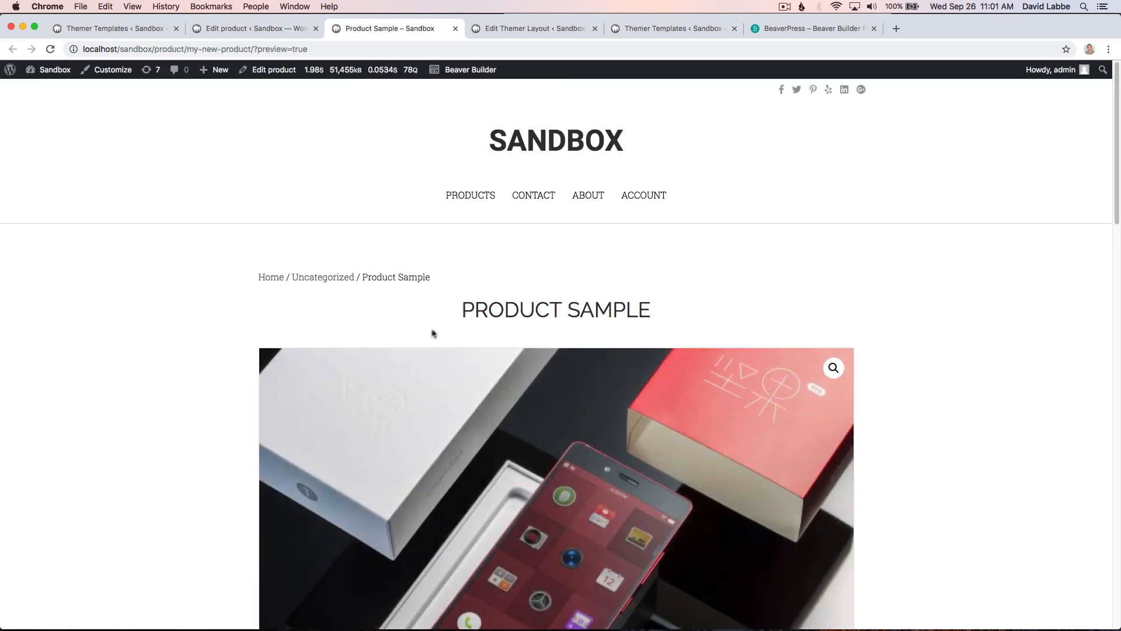
{"action": "scroll", "coordinate": [199, 307], "scroll_direction": "down", "scroll_amount": 10}
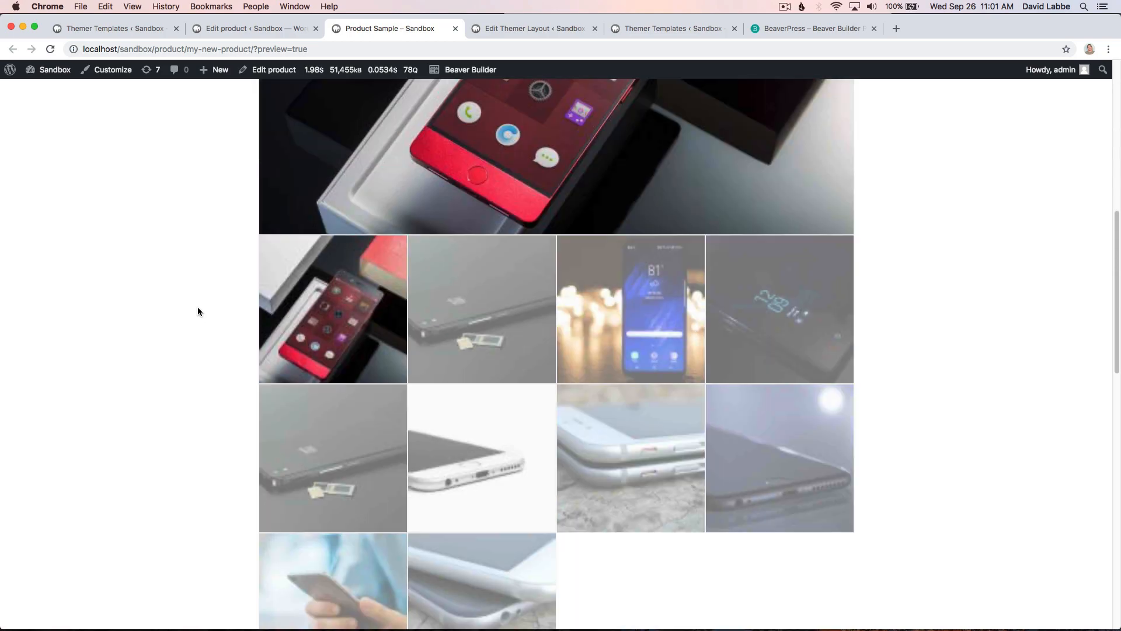
{"action": "scroll", "coordinate": [197, 307], "scroll_direction": "down", "scroll_amount": 15}
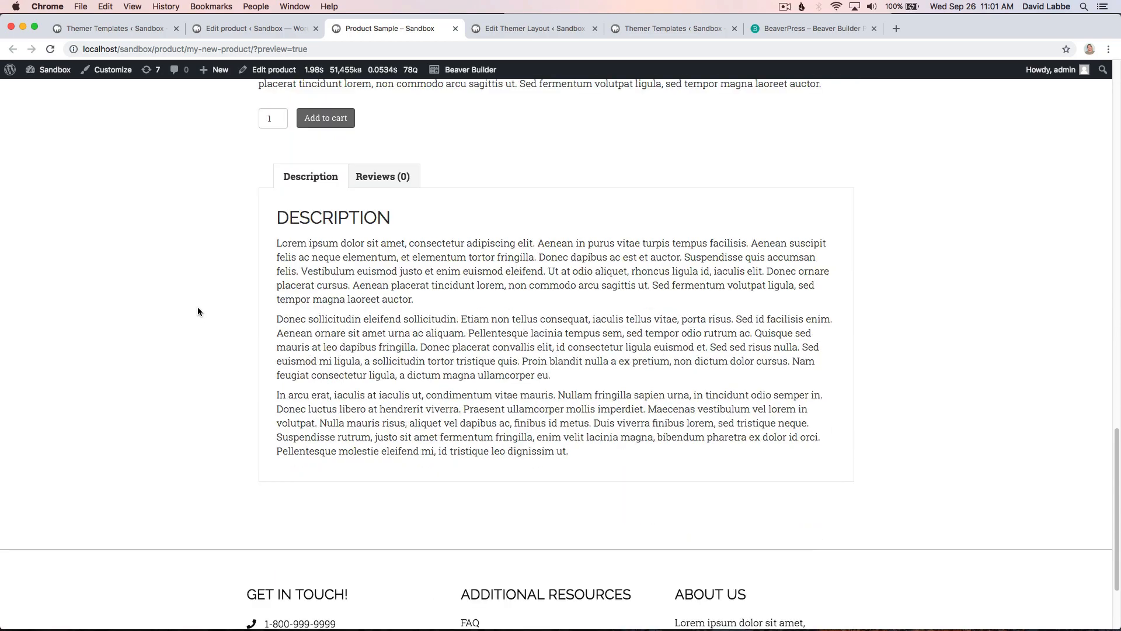
{"action": "scroll", "coordinate": [197, 311], "scroll_direction": "down", "scroll_amount": 3}
{"action": "scroll", "coordinate": [197, 311], "scroll_direction": "up", "scroll_amount": 8}
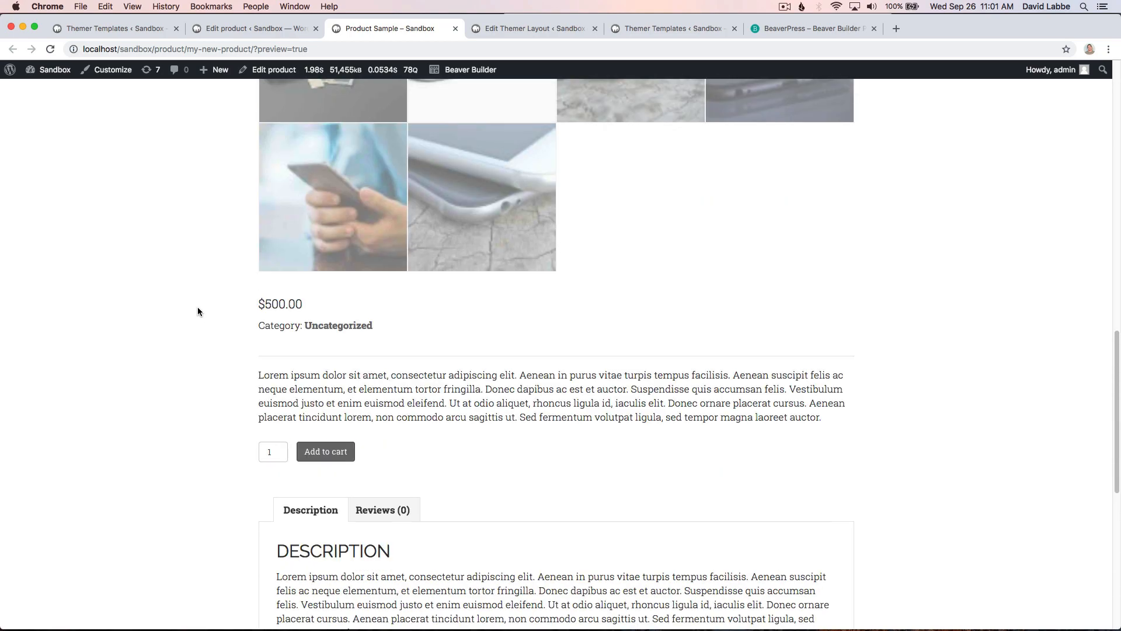
{"action": "scroll", "coordinate": [197, 312], "scroll_direction": "up", "scroll_amount": 12}
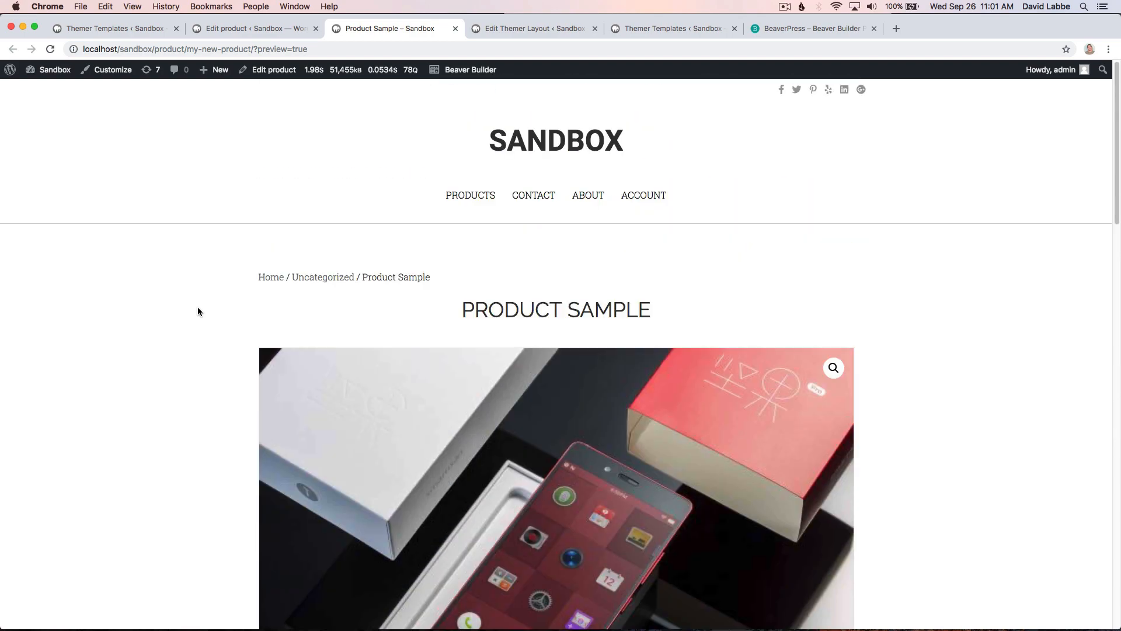
{"action": "scroll", "coordinate": [198, 311], "scroll_direction": "down", "scroll_amount": 1}
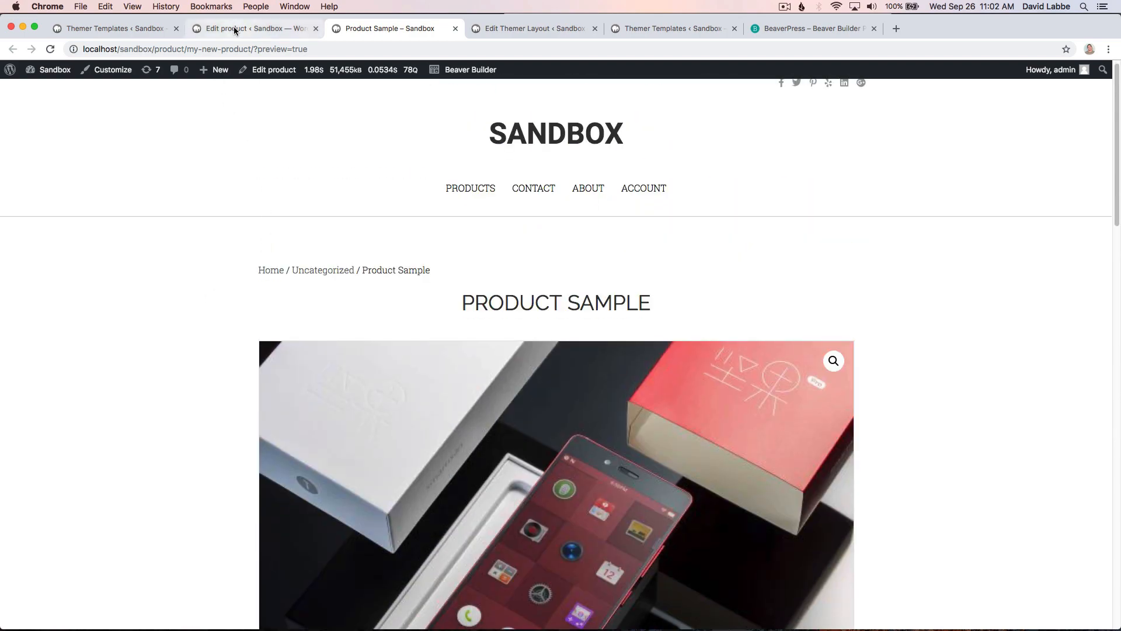
- Set the Product Sample product's template to Product 2 and update the product
{"action": "left_click", "coordinate": [234, 31]}
{"action": "scroll", "coordinate": [1023, 467], "scroll_direction": "down", "scroll_amount": 5}
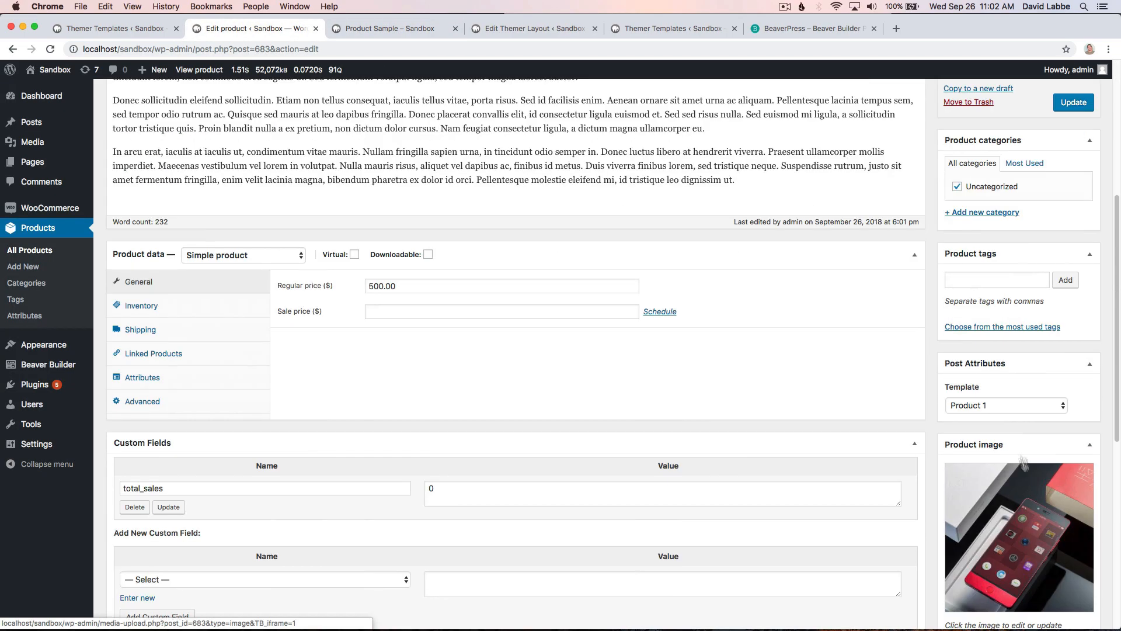
{"action": "left_click", "coordinate": [1001, 401]}
{"action": "left_click", "coordinate": [1005, 417]}
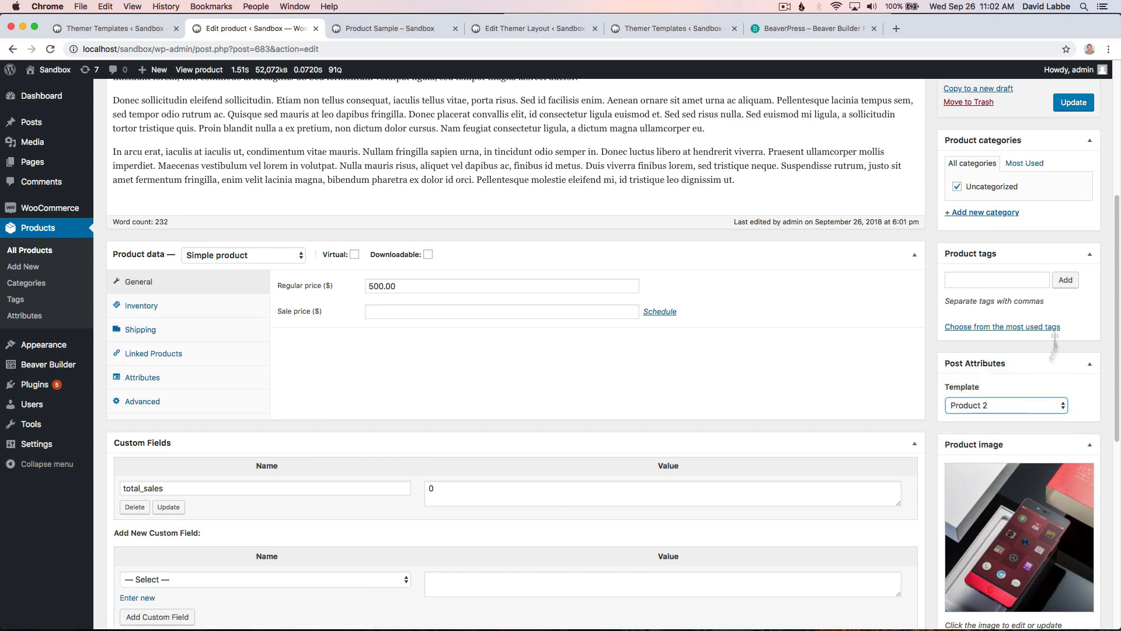
{"action": "left_click", "coordinate": [1074, 102]}
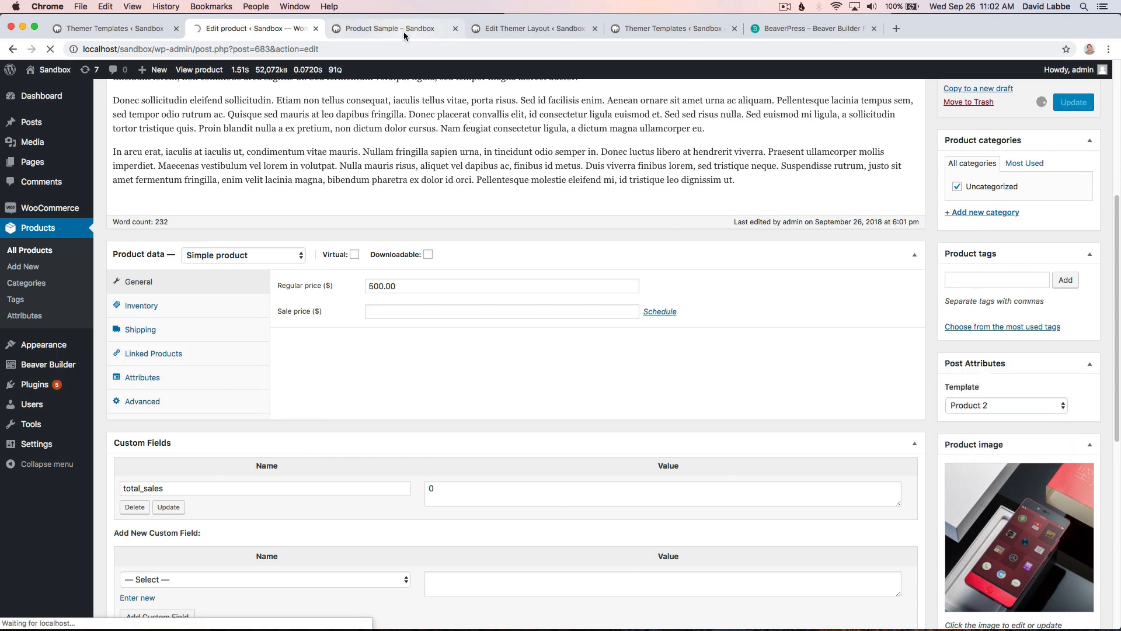
- Reload the Product Sample preview and examine how the page's gallery, price and description are arranged
{"action": "left_click", "coordinate": [374, 28]}
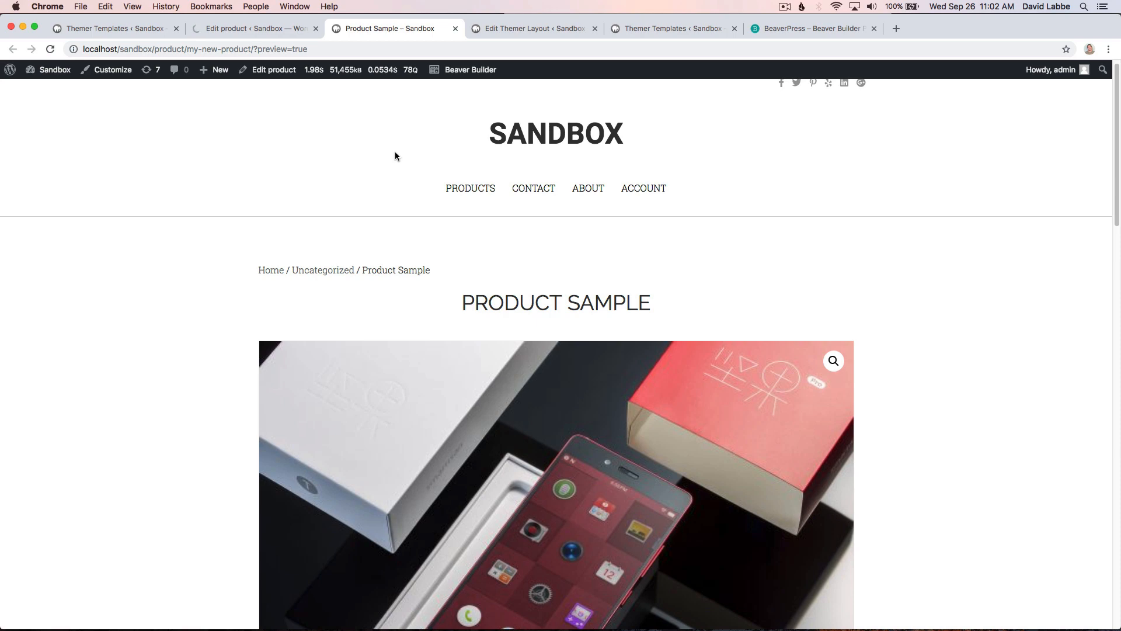
{"action": "key", "text": "super+r"}
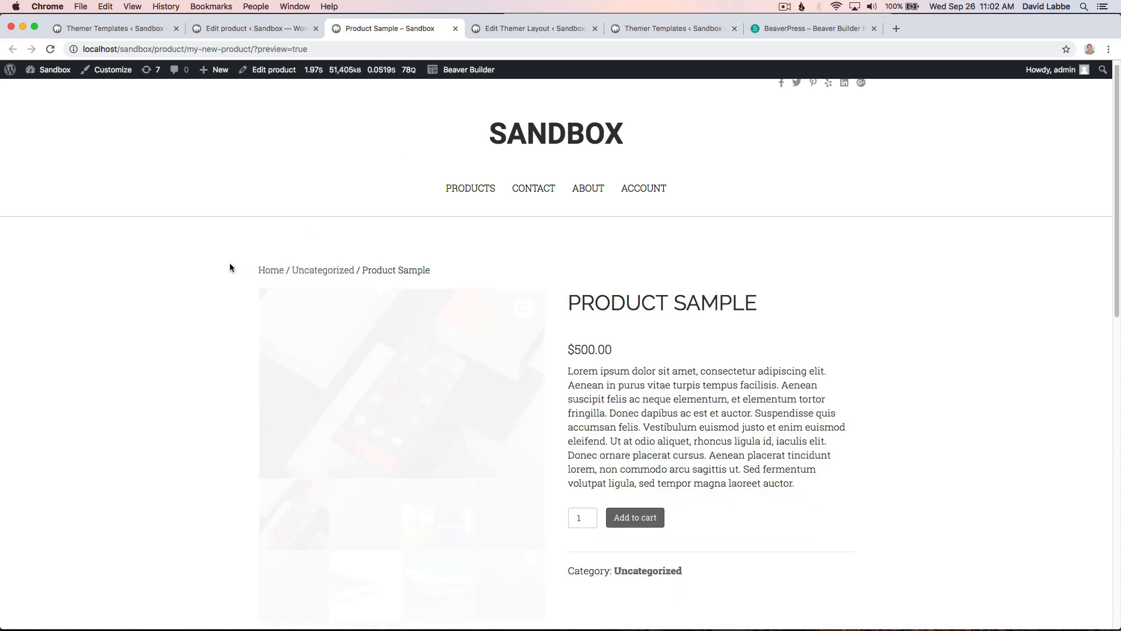
{"action": "scroll", "coordinate": [170, 288], "scroll_direction": "down", "scroll_amount": 5}
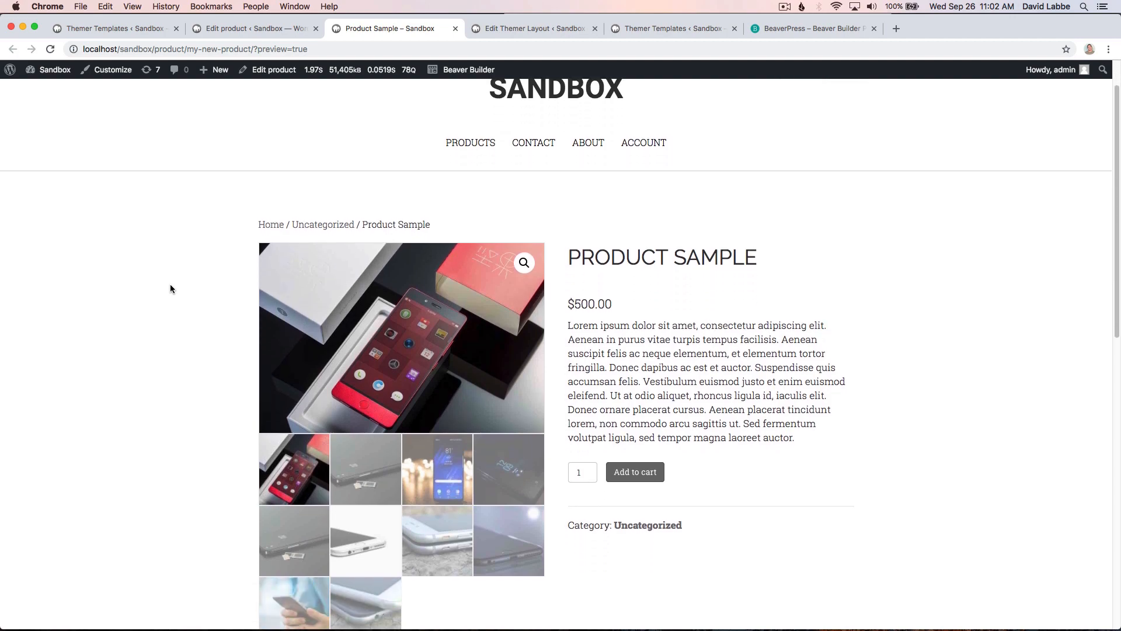
{"action": "scroll", "coordinate": [170, 288], "scroll_direction": "down", "scroll_amount": 4}
{"action": "scroll", "coordinate": [170, 288], "scroll_direction": "up", "scroll_amount": 10}
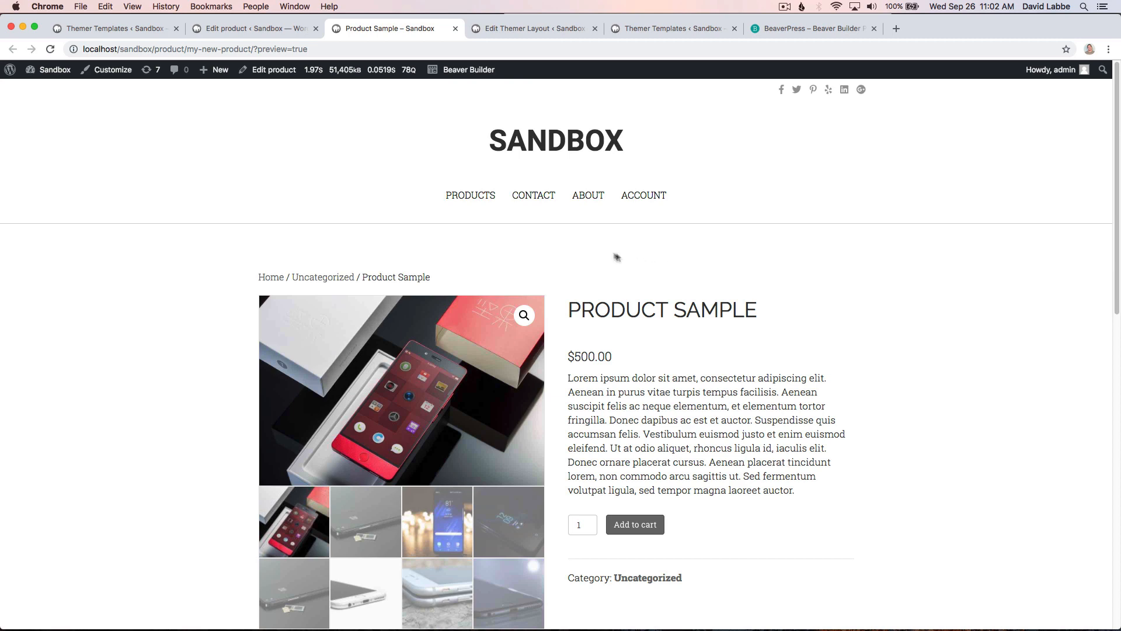
{"action": "mouse_move", "coordinate": [460, 71]}
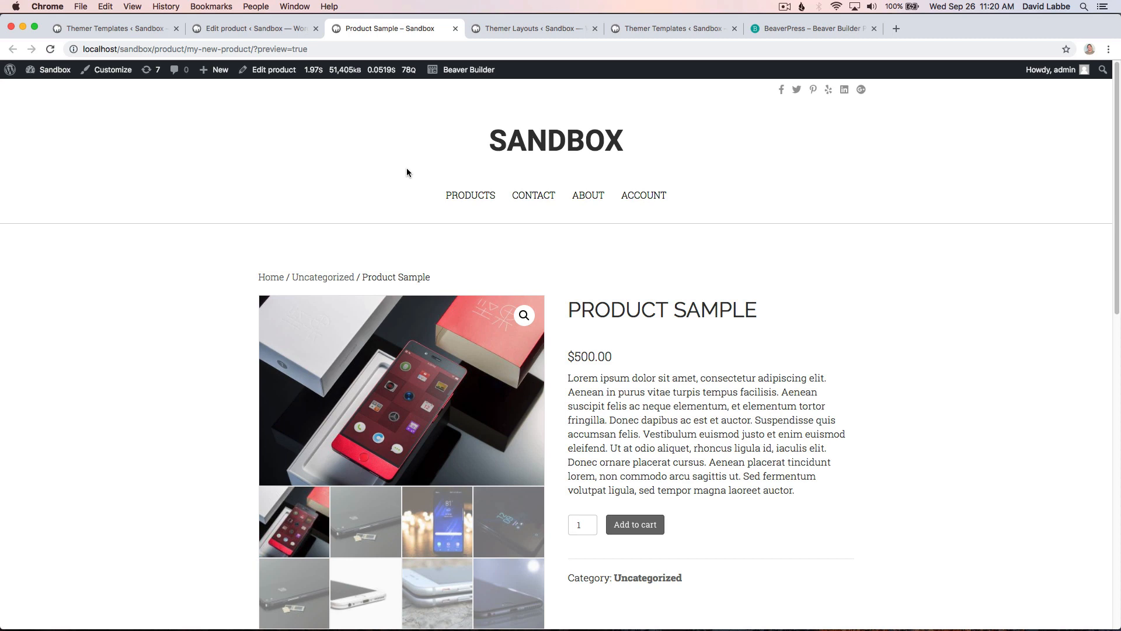
- Compare the layout types in the Themer Layouts list and check the Footer layout's editing page for template category options
{"action": "left_click", "coordinate": [523, 31]}
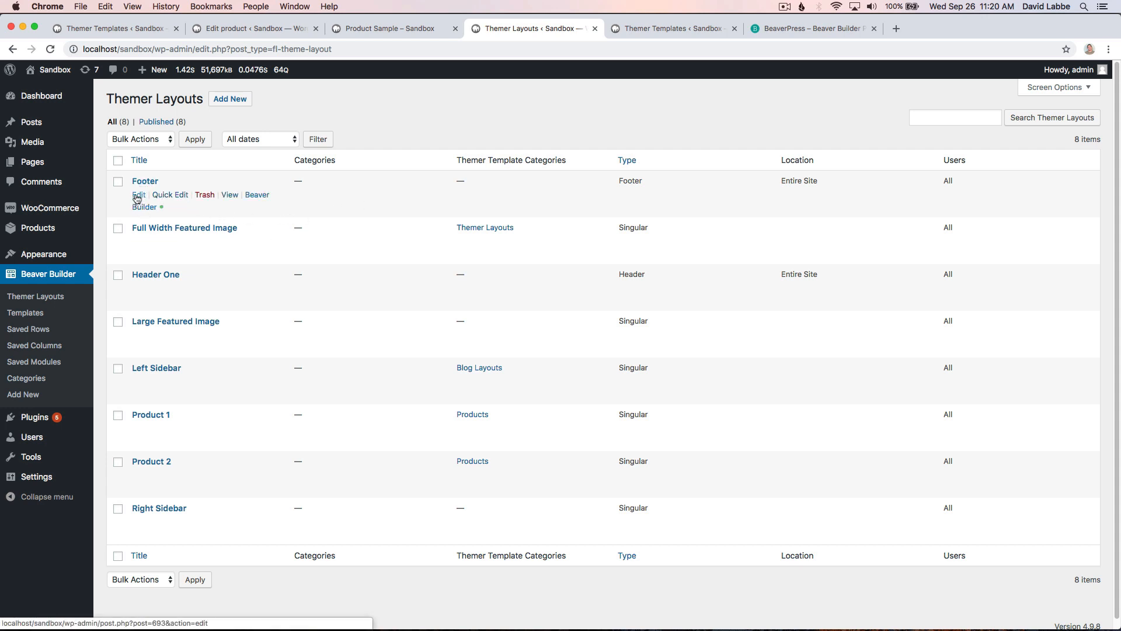
{"action": "double_click", "coordinate": [632, 181]}
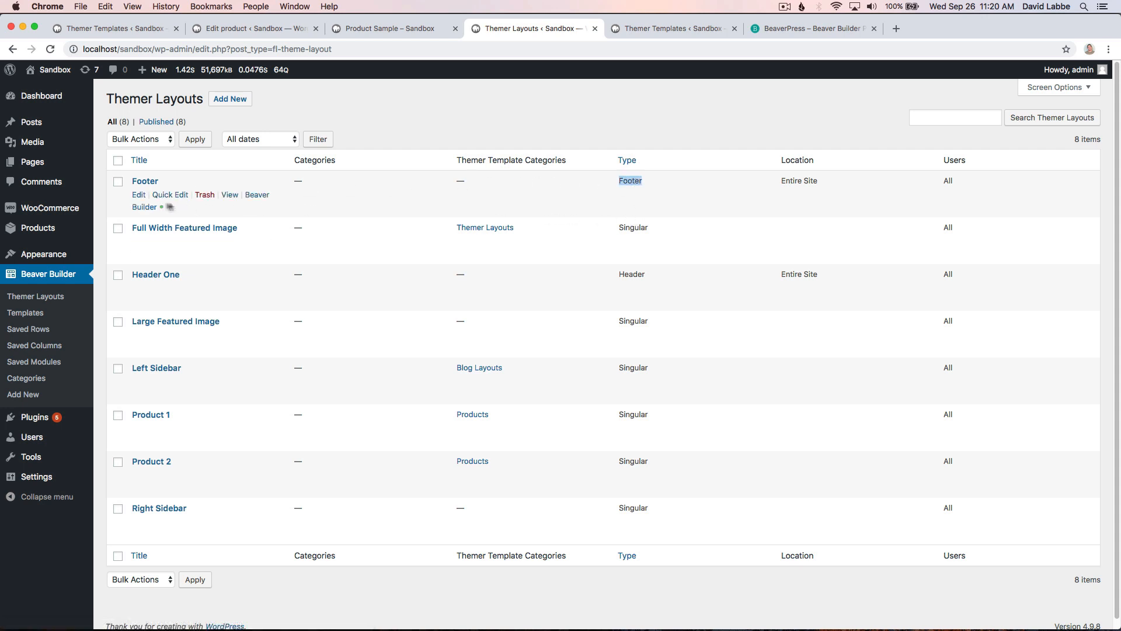
{"action": "left_click", "coordinate": [139, 195]}
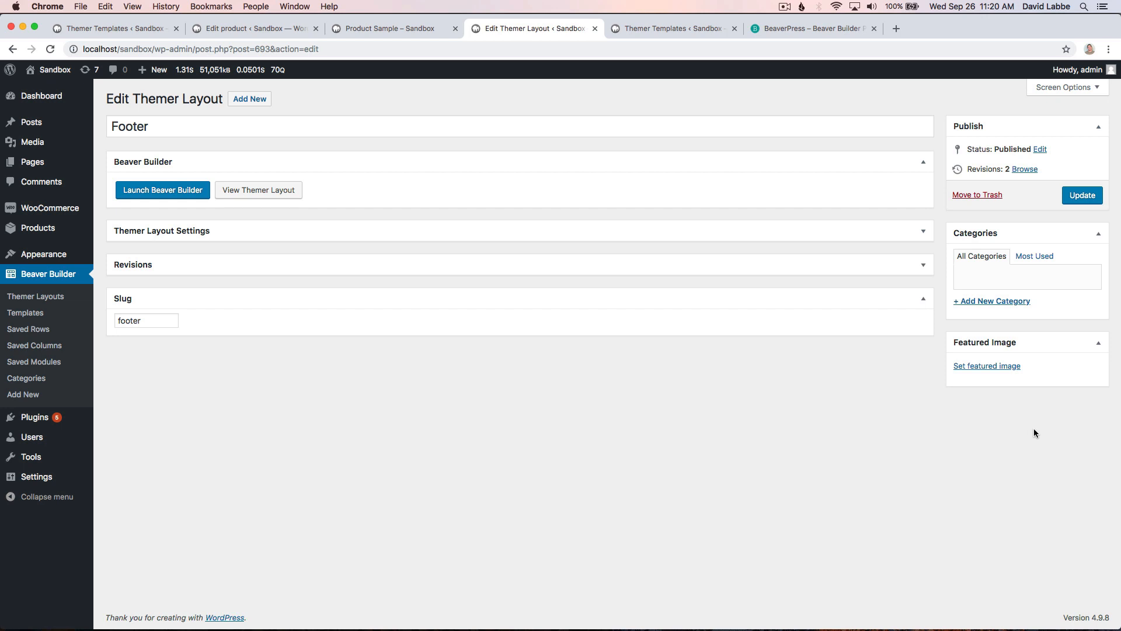
{"action": "left_click", "coordinate": [57, 299]}
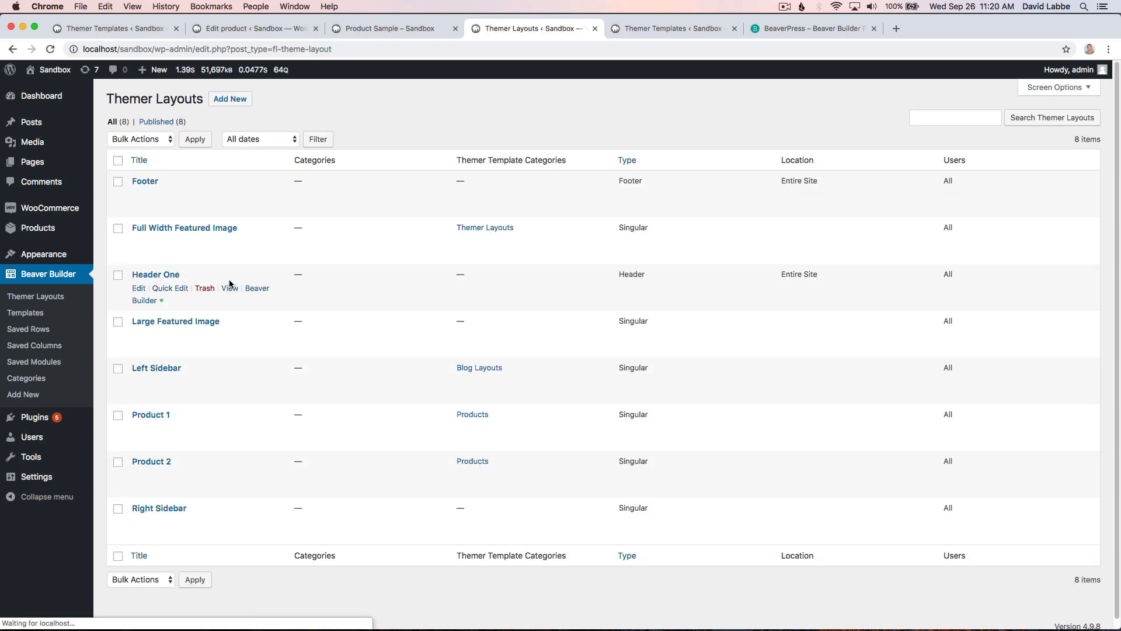
{"action": "left_click_drag", "start_coordinate": [620, 228], "coordinate": [654, 232]}
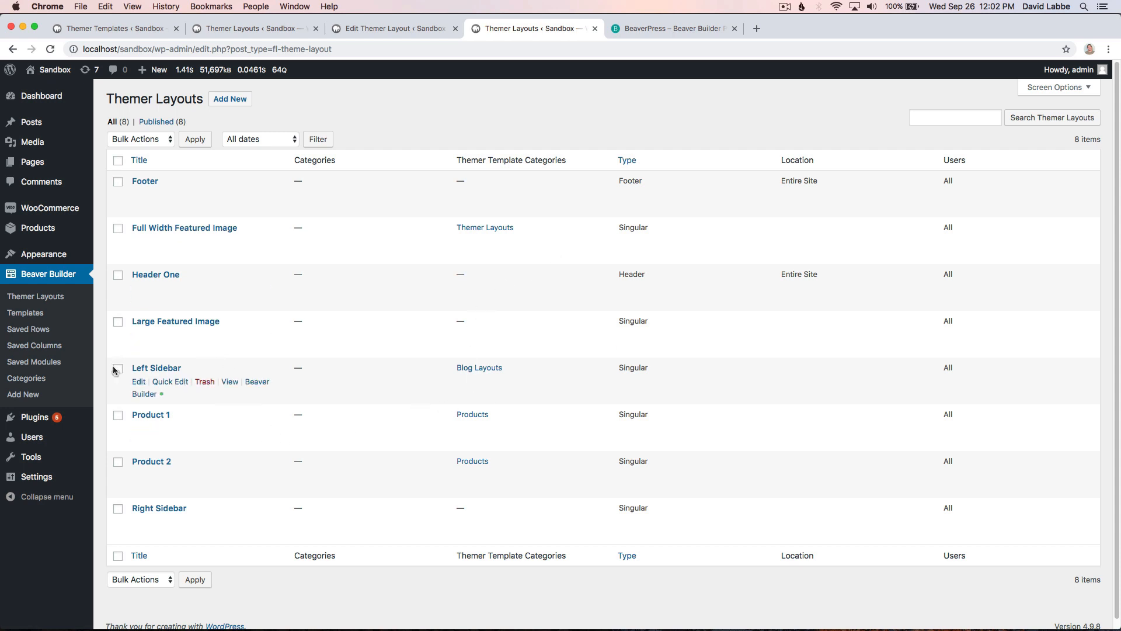
- Set the Left Sidebar Themer layout's location to Post, All Posts, and update the layout
{"action": "left_click", "coordinate": [139, 382]}
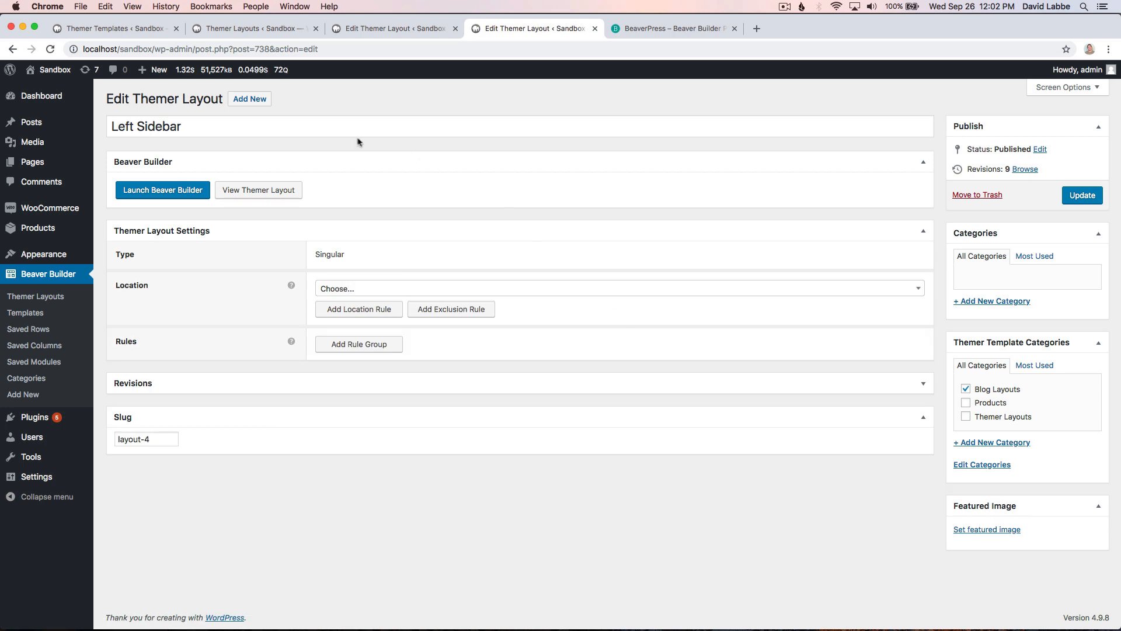
{"action": "left_click", "coordinate": [360, 289]}
{"action": "left_click", "coordinate": [362, 393]}
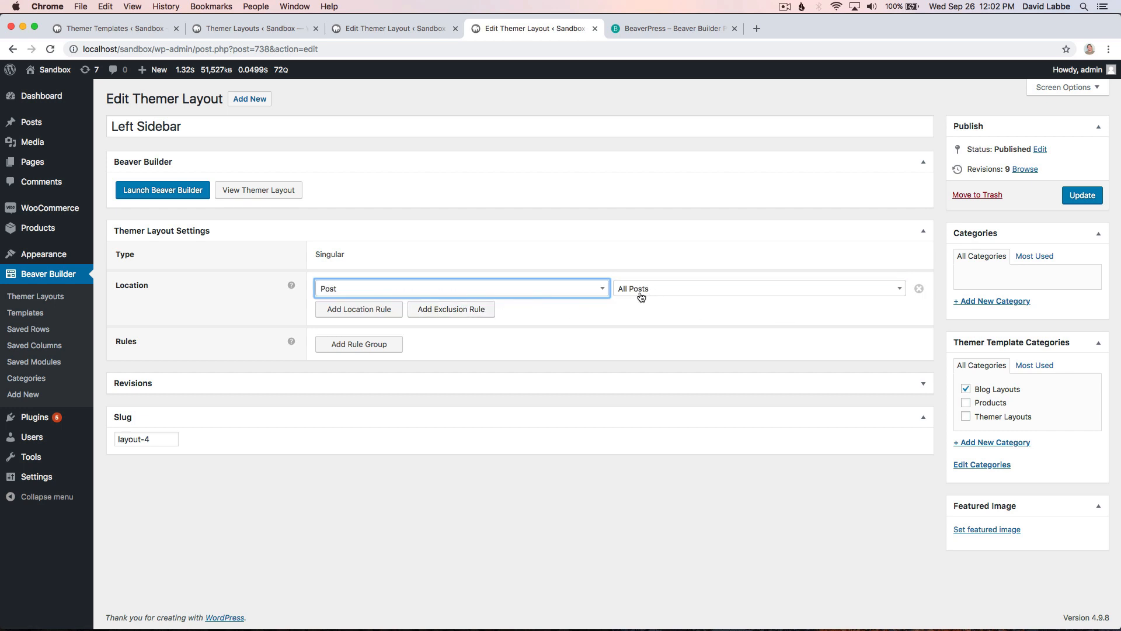
{"action": "left_click", "coordinate": [1092, 195]}
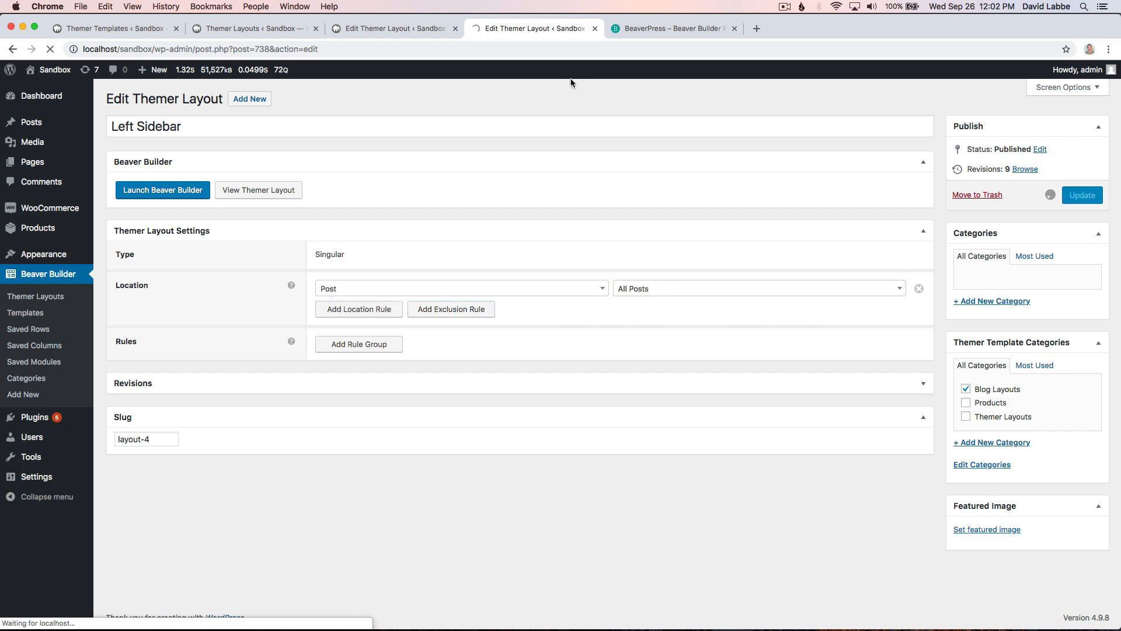
- Open the Post Sample post for editing from a separate posts list and preview it with its default template
{"action": "left_click", "coordinate": [41, 123], "text": "super"}
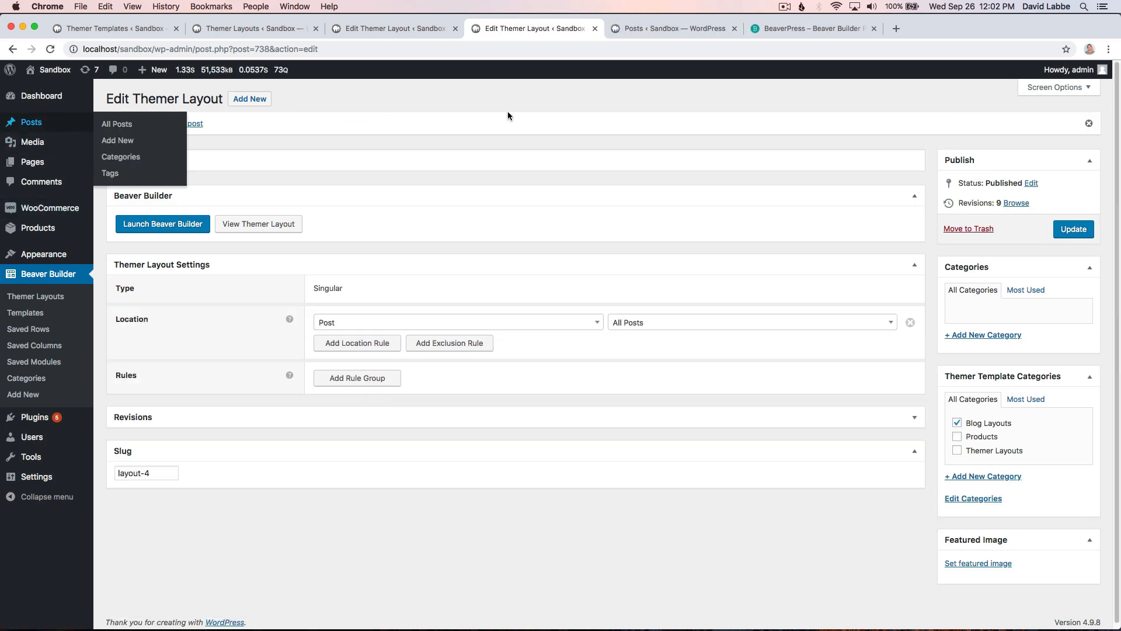
{"action": "left_click", "coordinate": [665, 28]}
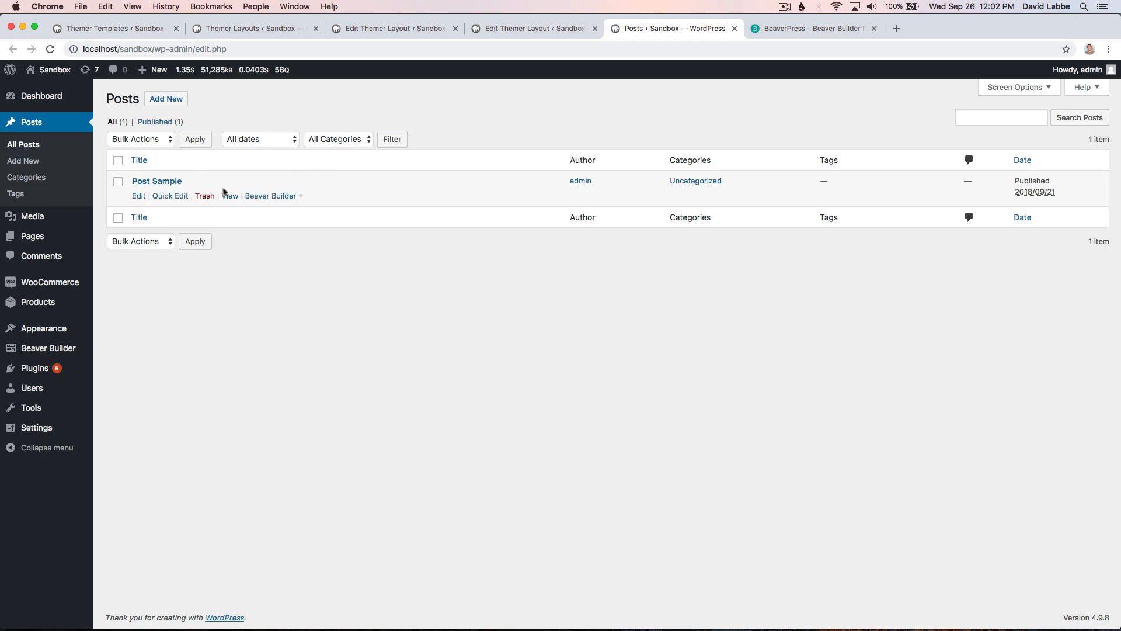
{"action": "left_click", "coordinate": [140, 196]}
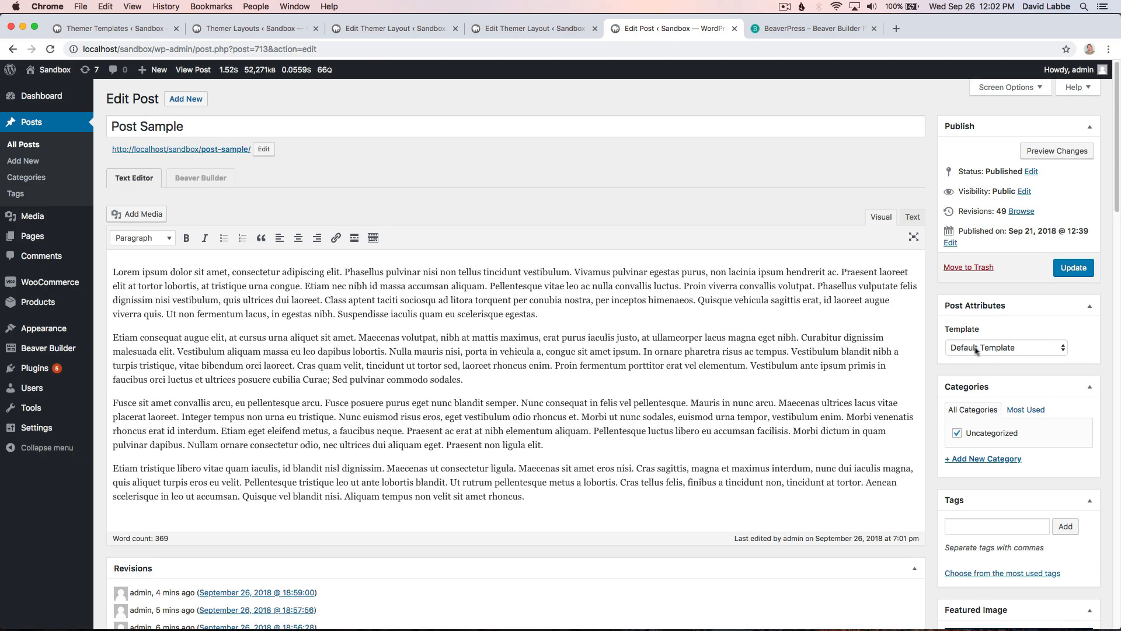
{"action": "left_click", "coordinate": [1059, 152]}
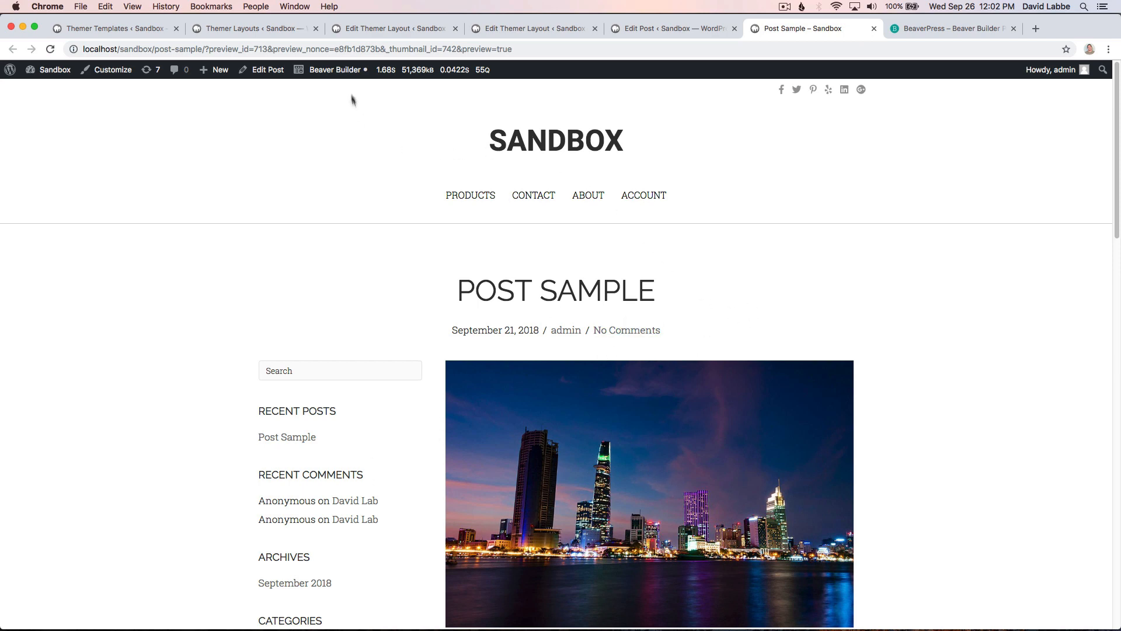
{"action": "mouse_move", "coordinate": [330, 70]}
- Assign the Full Width Featured Image template to the Post Sample post and update it
{"action": "left_click", "coordinate": [660, 29]}
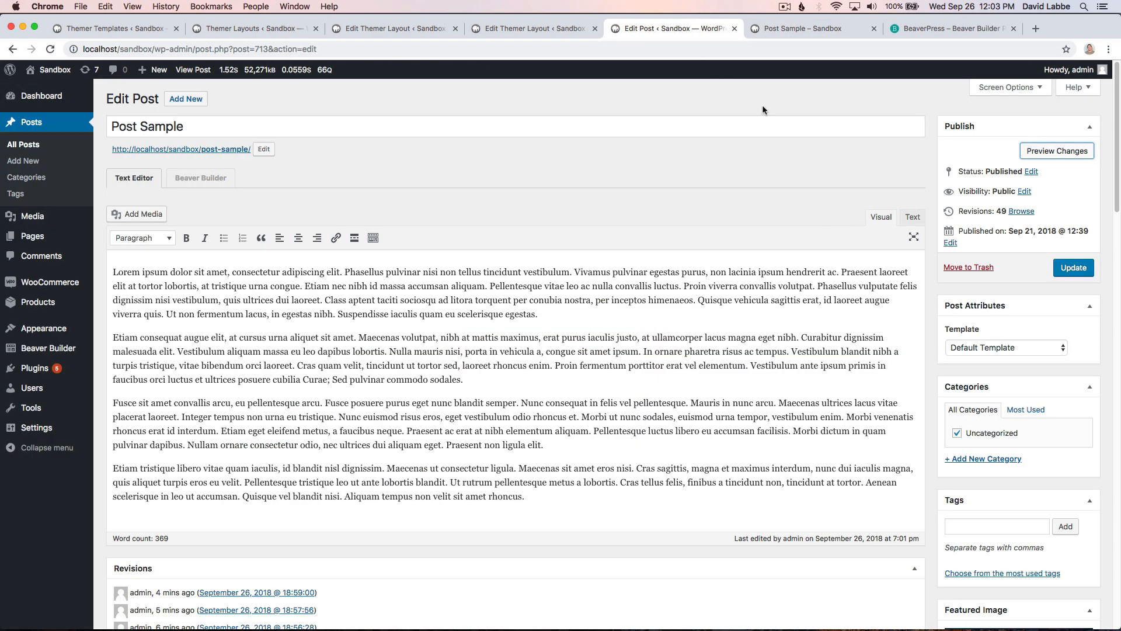
{"action": "left_click", "coordinate": [1009, 348]}
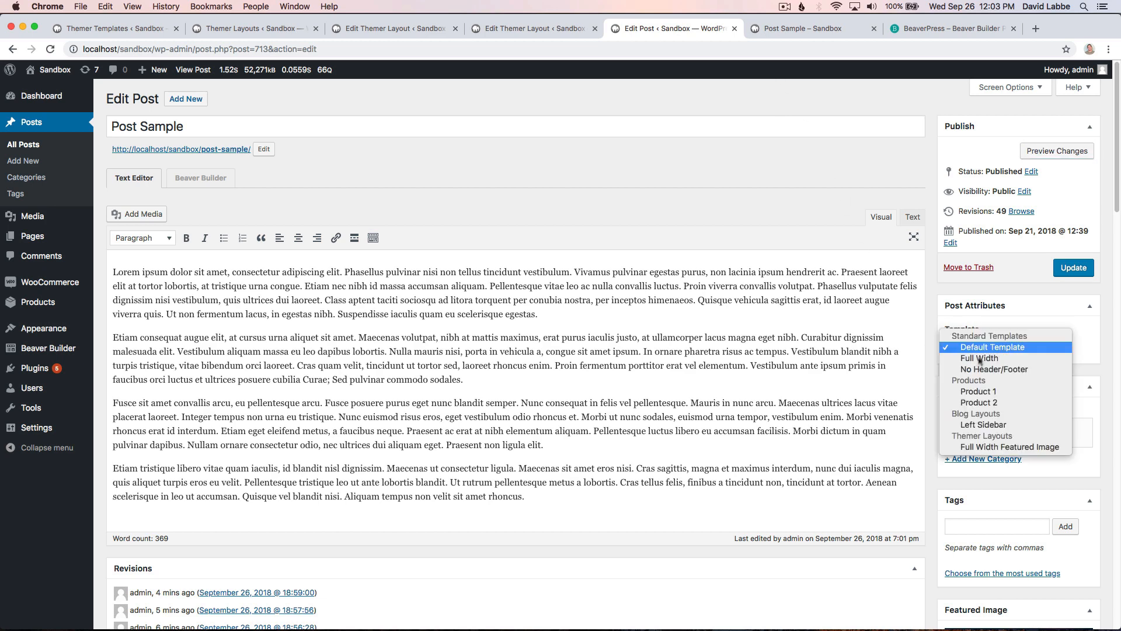
{"action": "left_click", "coordinate": [1007, 447]}
{"action": "left_click", "coordinate": [1072, 268]}
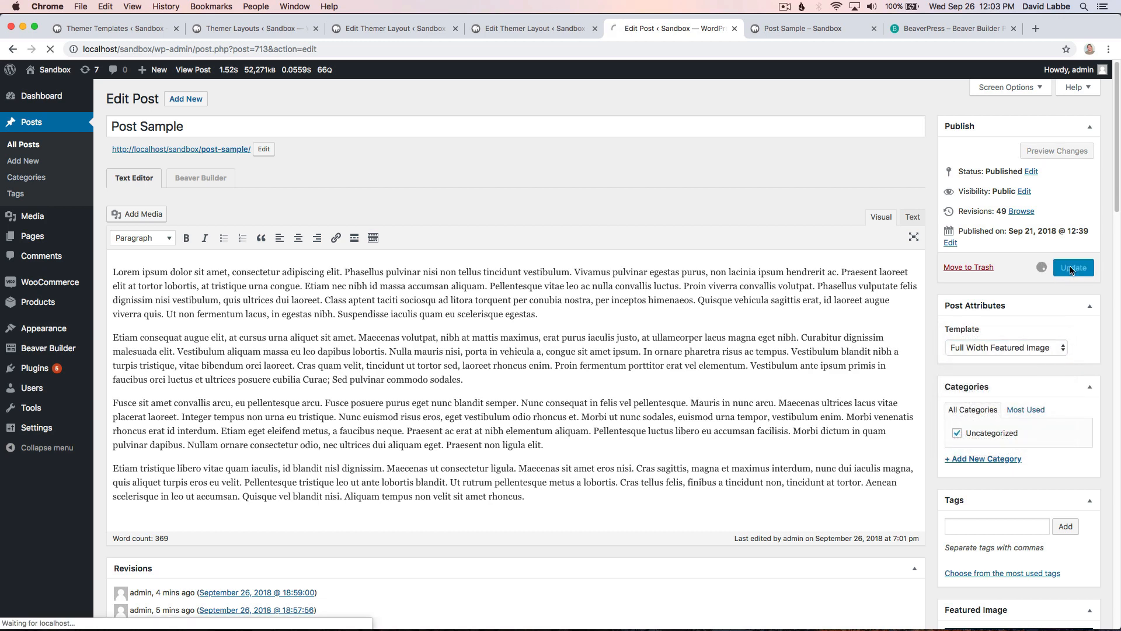
- Reload the Post Sample preview to check its layout, and return to the post's editing page
{"action": "left_click", "coordinate": [789, 29]}
{"action": "key", "text": "super+r"}
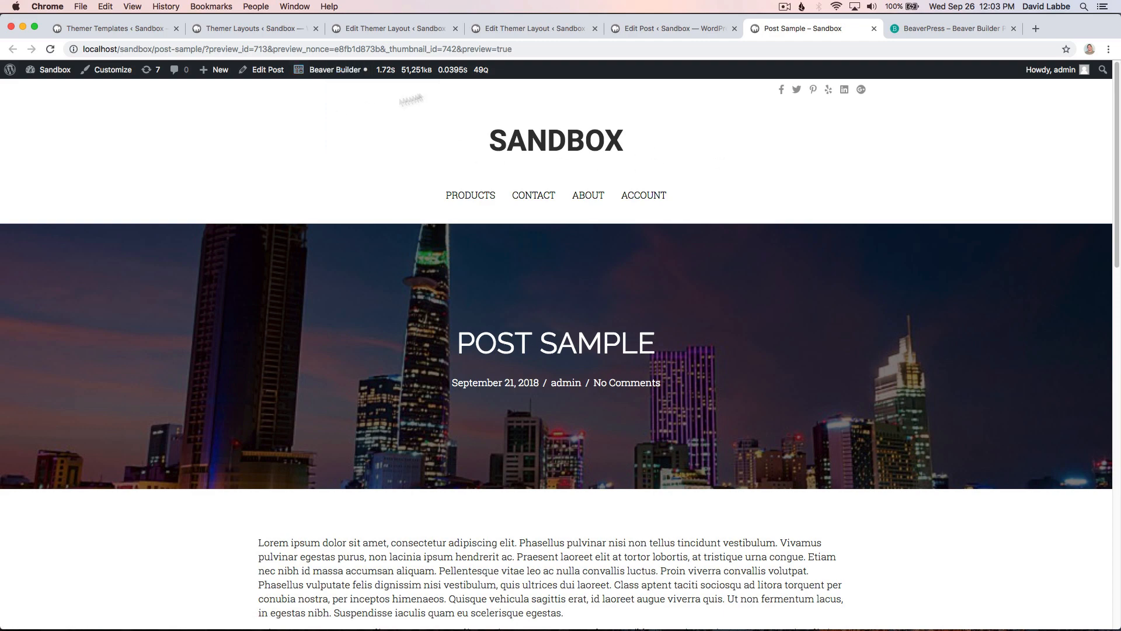
{"action": "left_click", "coordinate": [670, 27]}
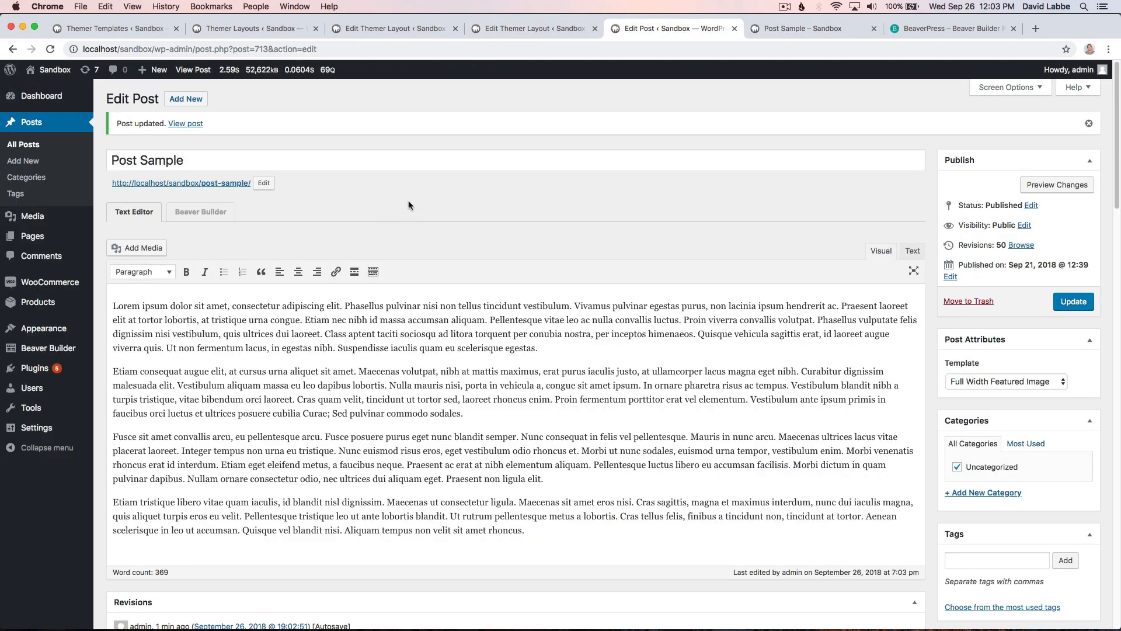
- Open the Post Sample post in Beaver Builder despite its Themer layout, save it as a draft, and review the post page
{"action": "left_click", "coordinate": [206, 213]}
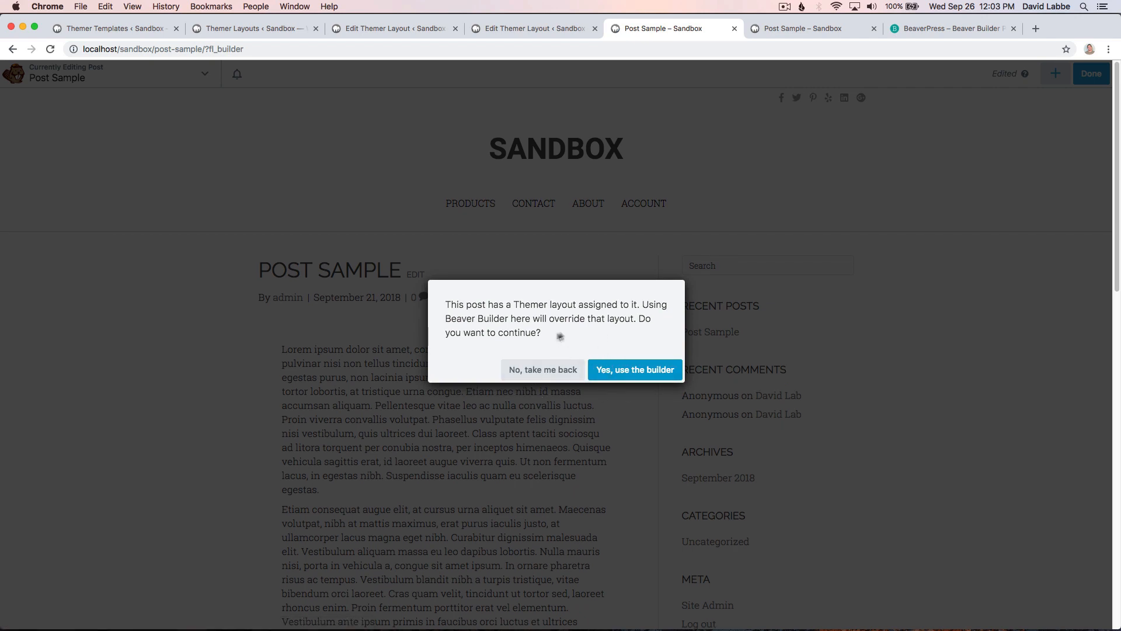
{"action": "left_click", "coordinate": [631, 374]}
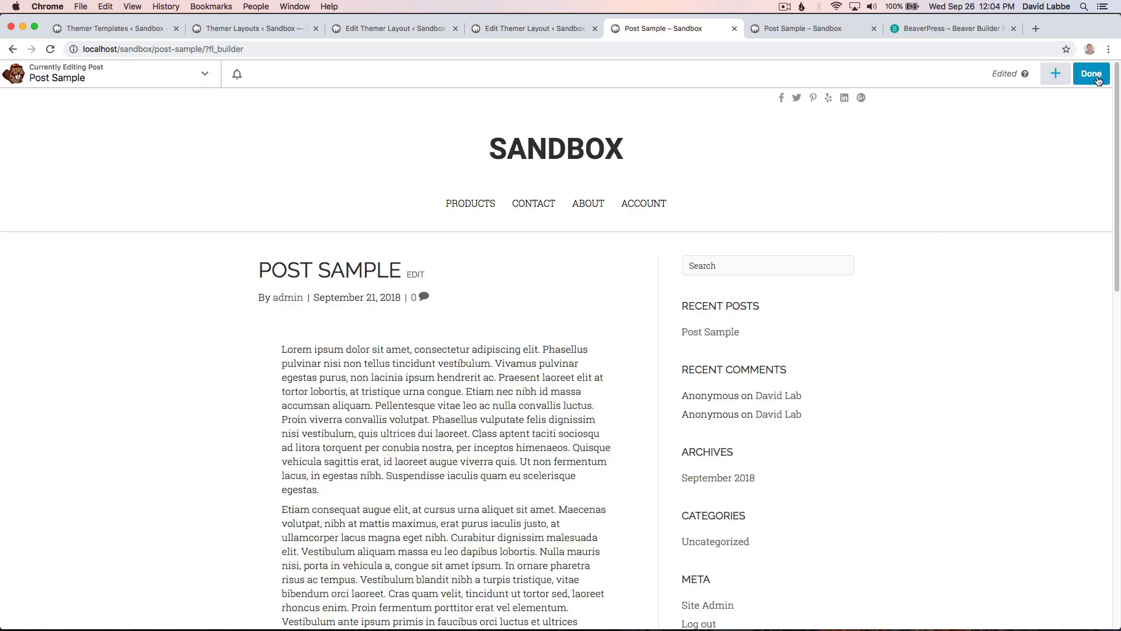
{"action": "left_click", "coordinate": [1078, 79]}
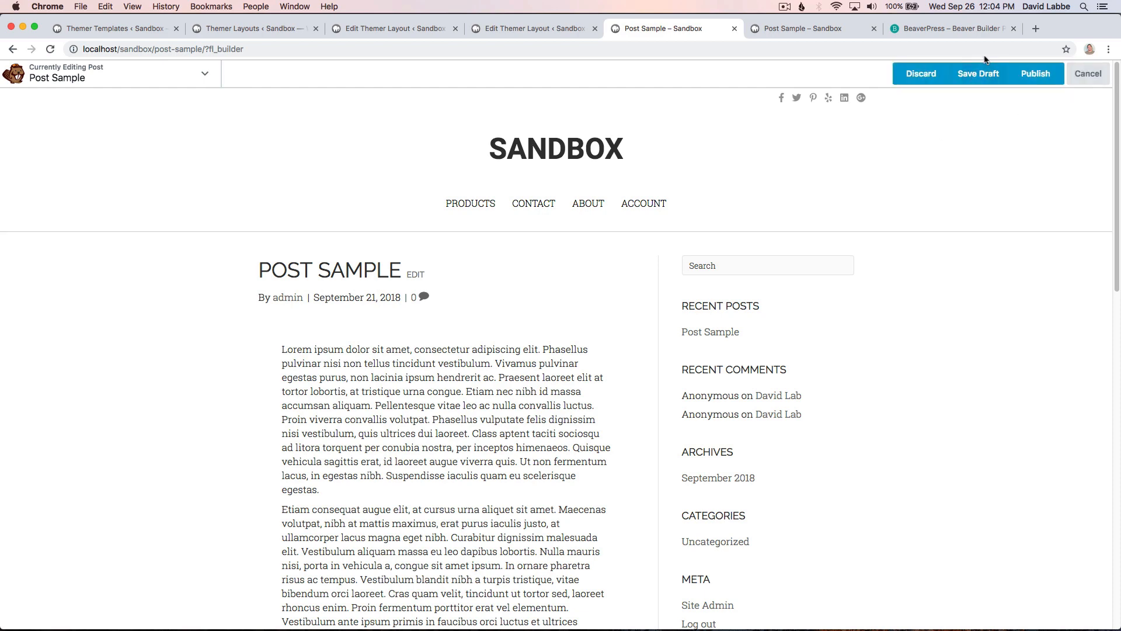
{"action": "left_click", "coordinate": [976, 77]}
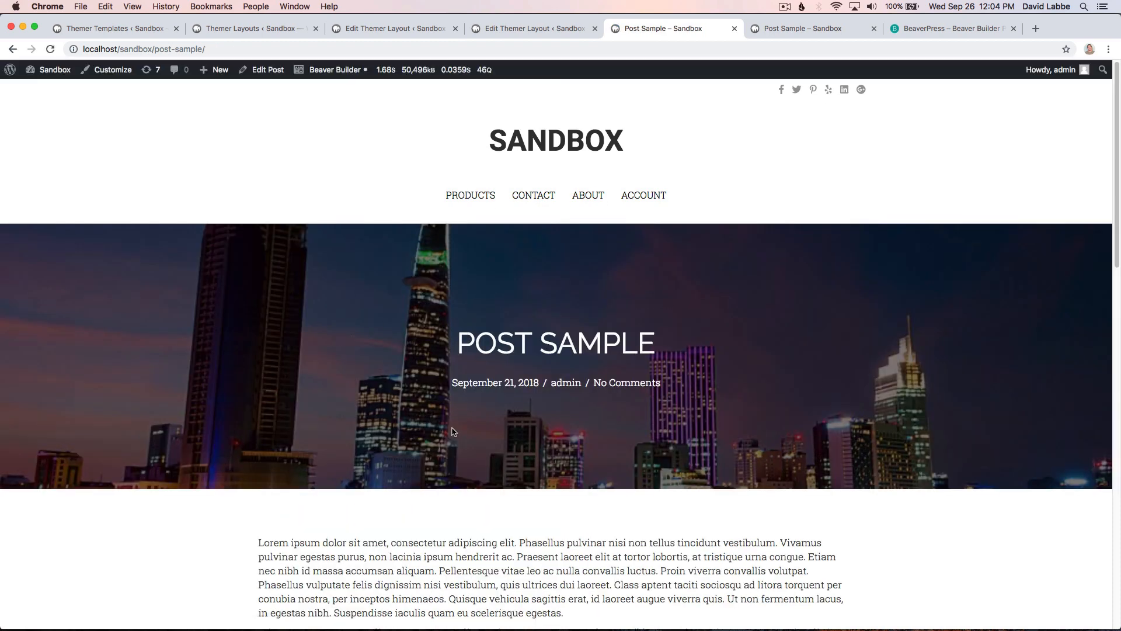
{"action": "scroll", "coordinate": [376, 413], "scroll_direction": "down", "scroll_amount": 5}
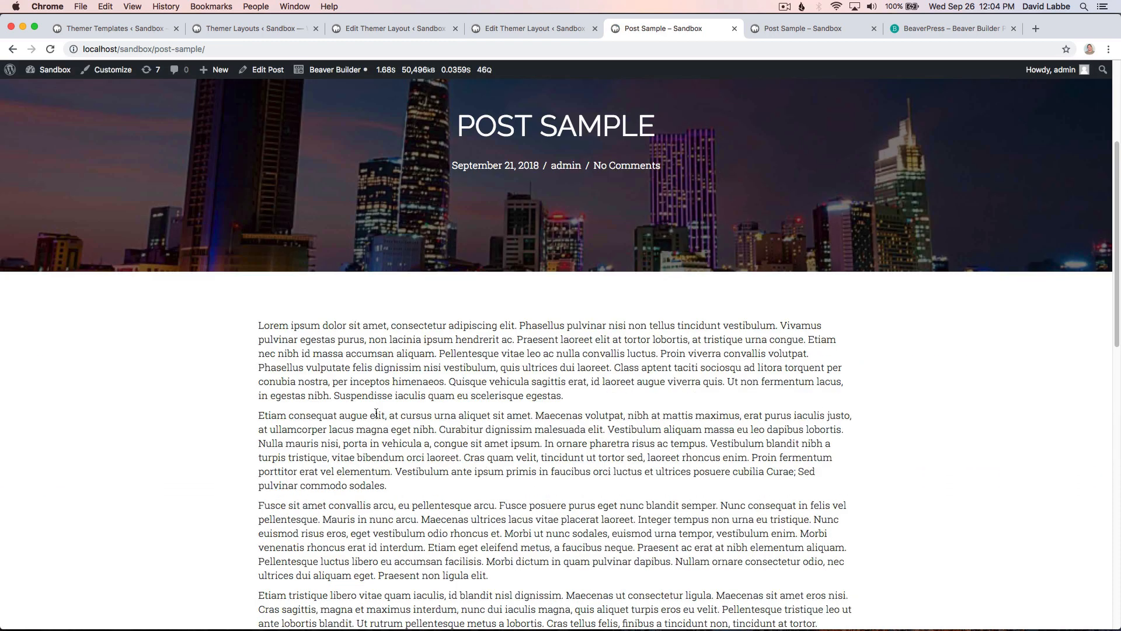
{"action": "scroll", "coordinate": [376, 413], "scroll_direction": "up", "scroll_amount": 5}
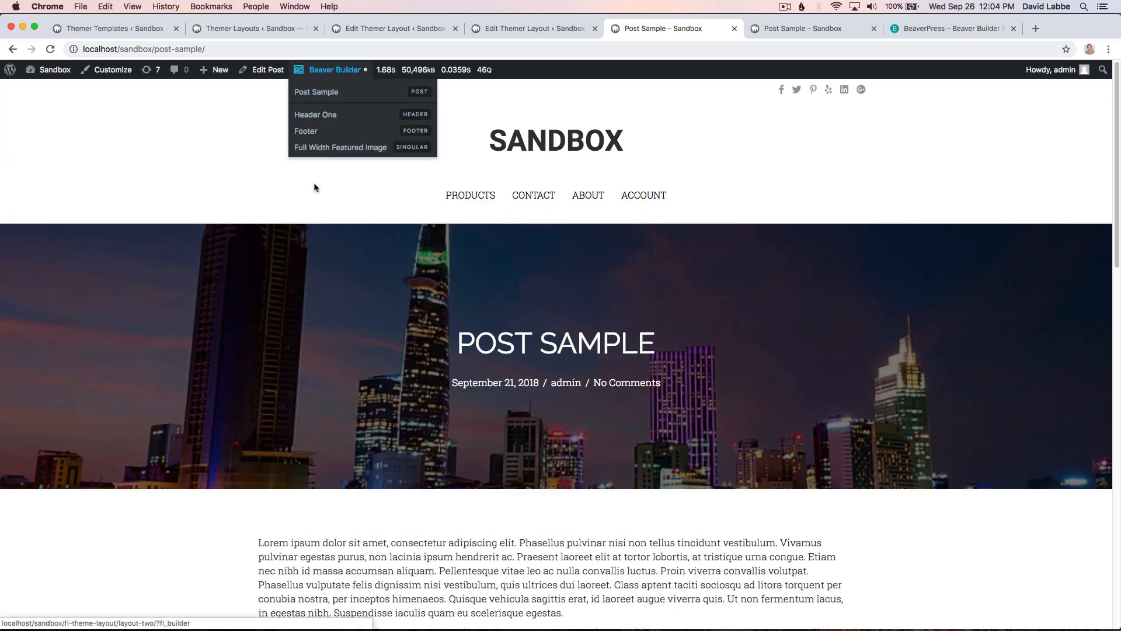
- Reopen the Post Sample post in Beaver Builder, accept overriding the Themer layout, and publish the builder version
{"action": "left_click", "coordinate": [331, 70]}
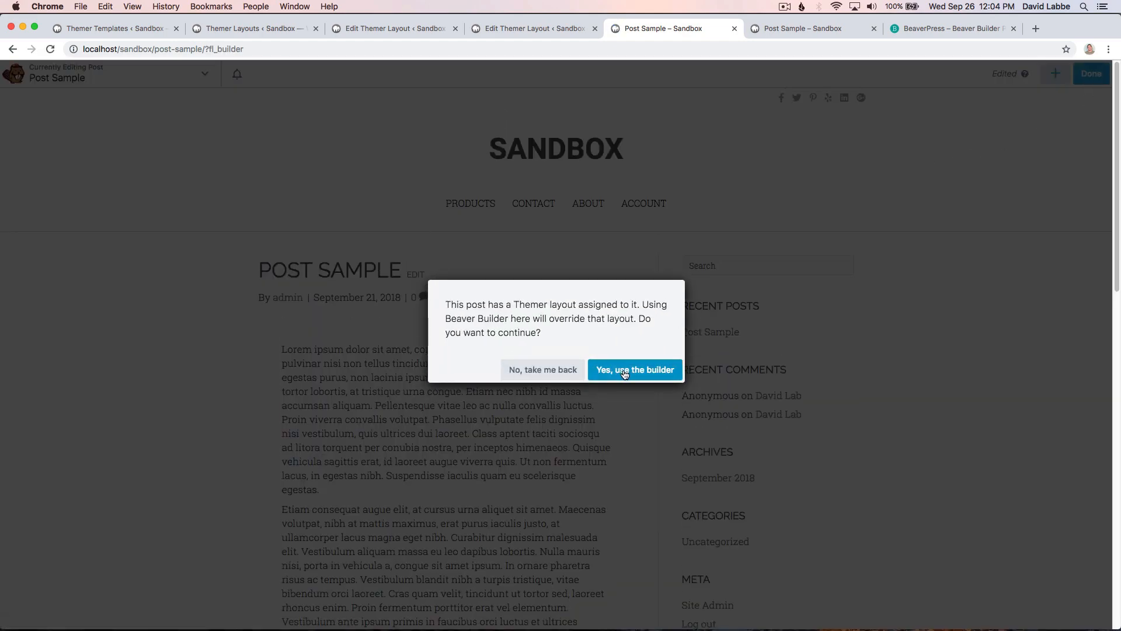
{"action": "left_click", "coordinate": [622, 370]}
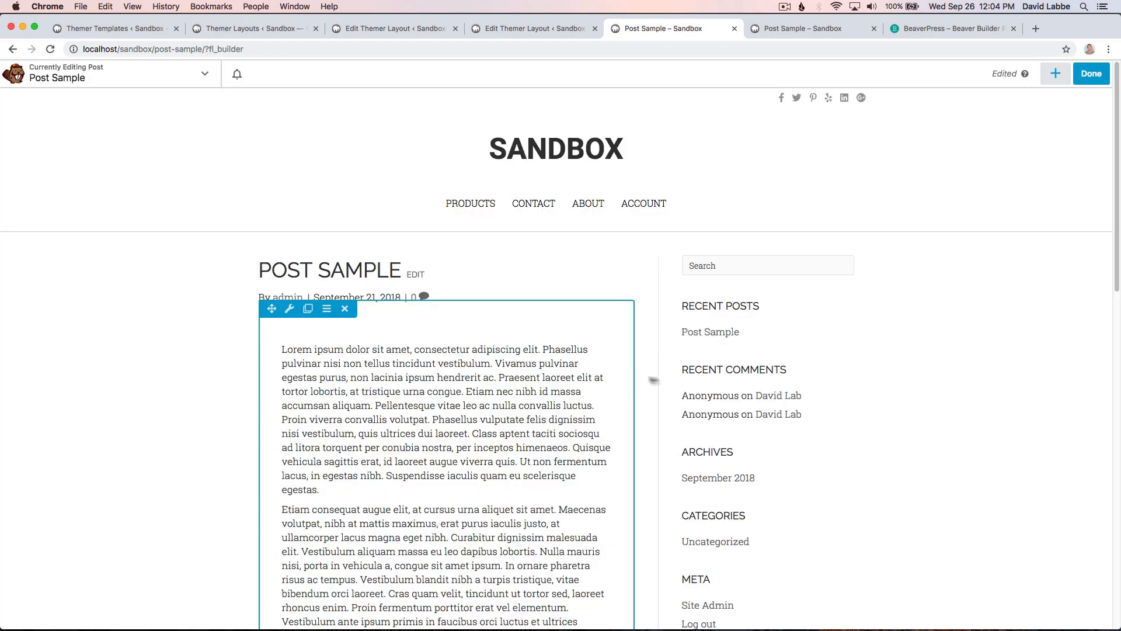
{"action": "left_click", "coordinate": [1096, 76]}
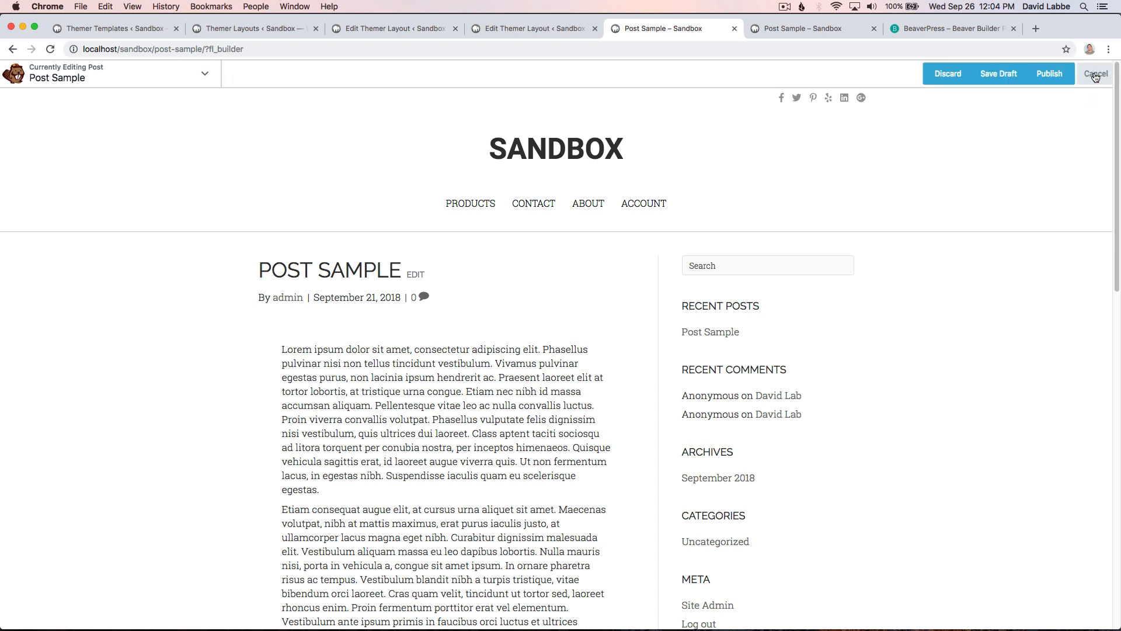
{"action": "left_click", "coordinate": [1045, 74]}
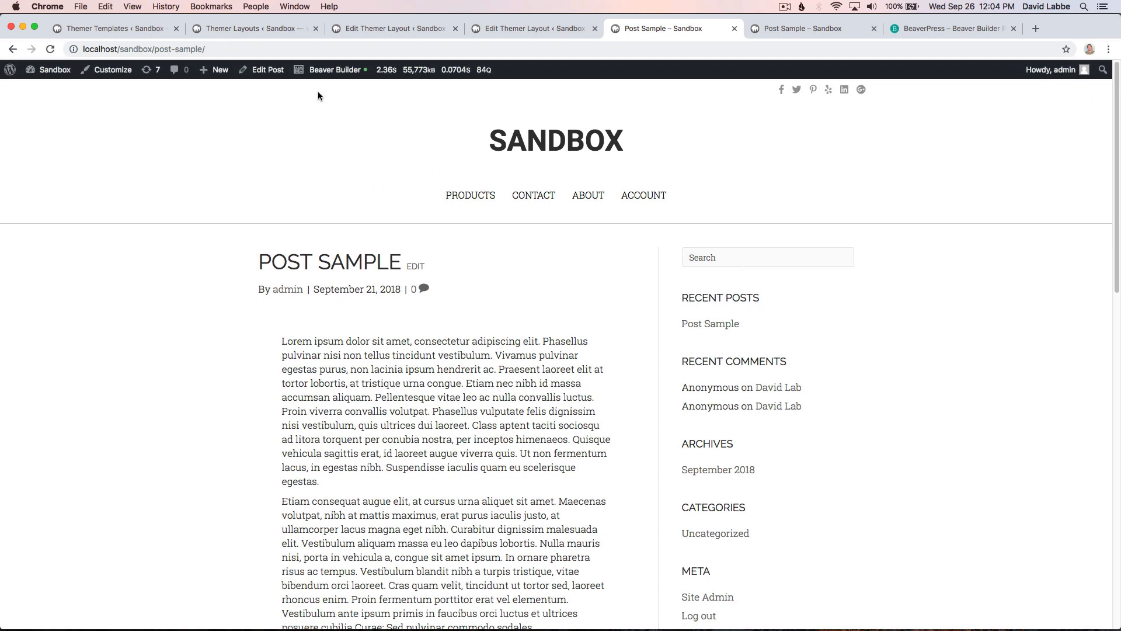
- Check the template setting on the Post Sample post's editing page, and switch to the BeaverPress website
{"action": "left_click", "coordinate": [271, 73]}
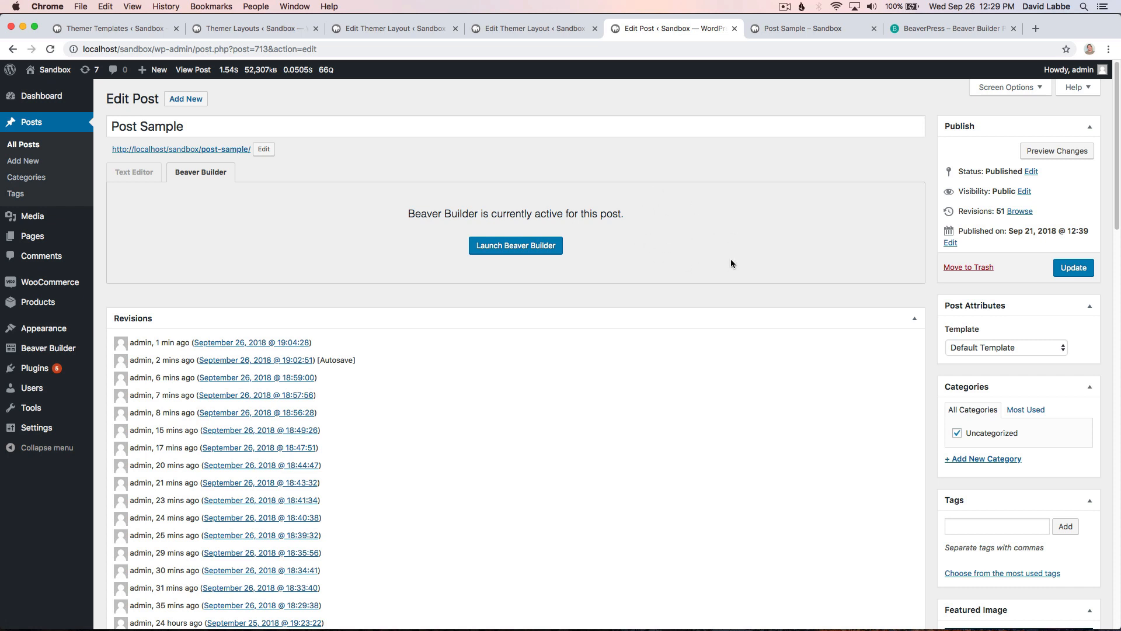
{"action": "left_click", "coordinate": [947, 33]}
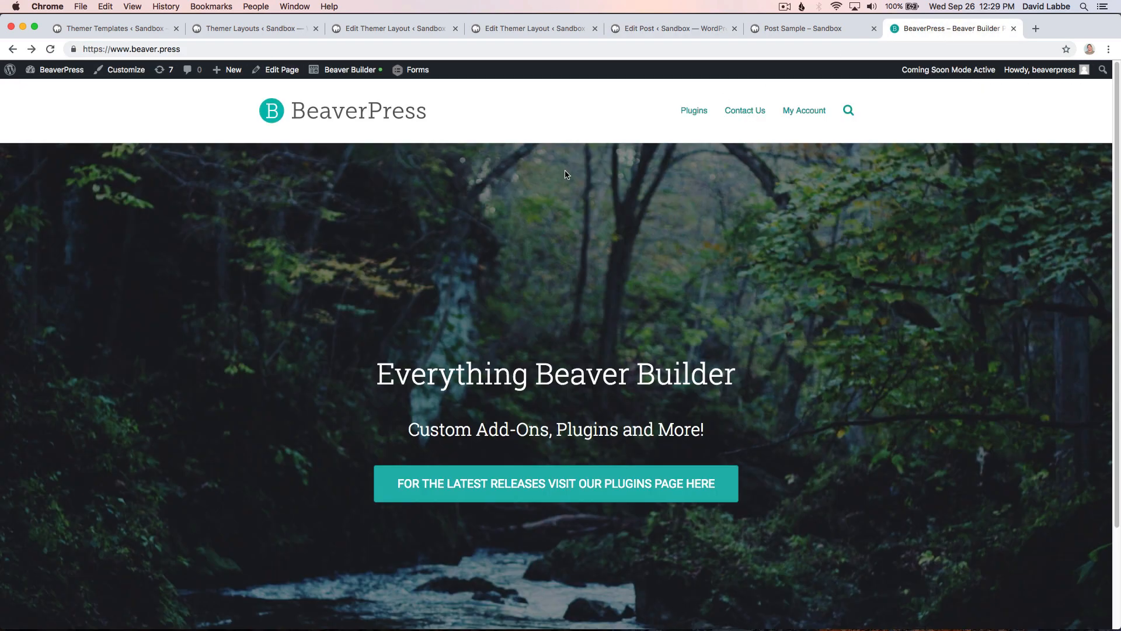